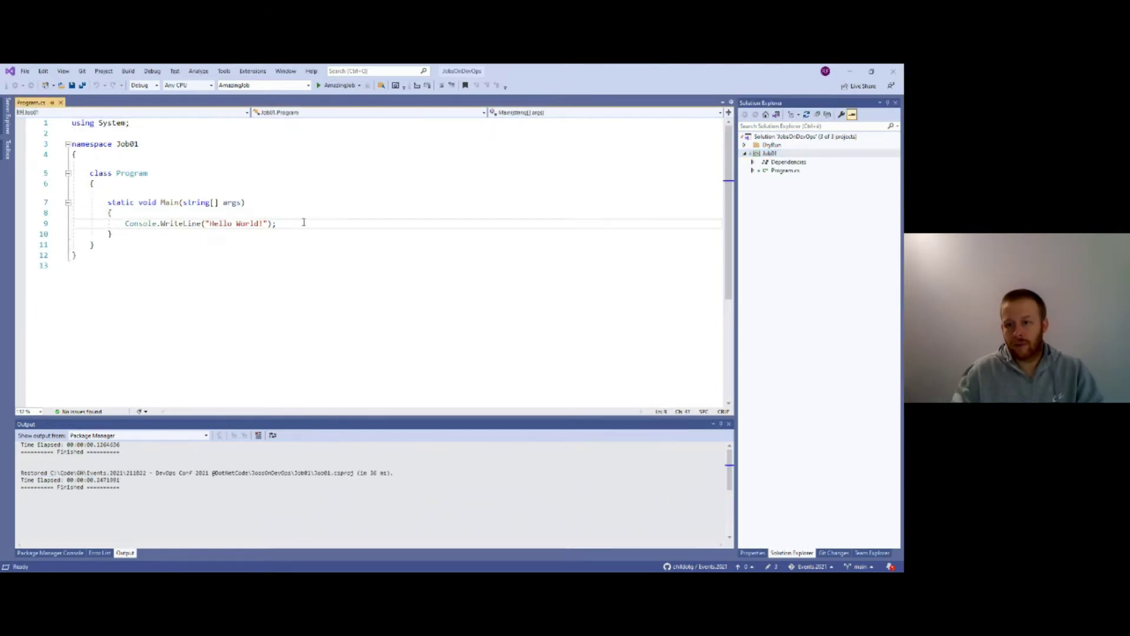
Replace the Hello World statement with Console.WriteLine("Hello from Job01"), fix the typo, and save.
key("shift+Home")
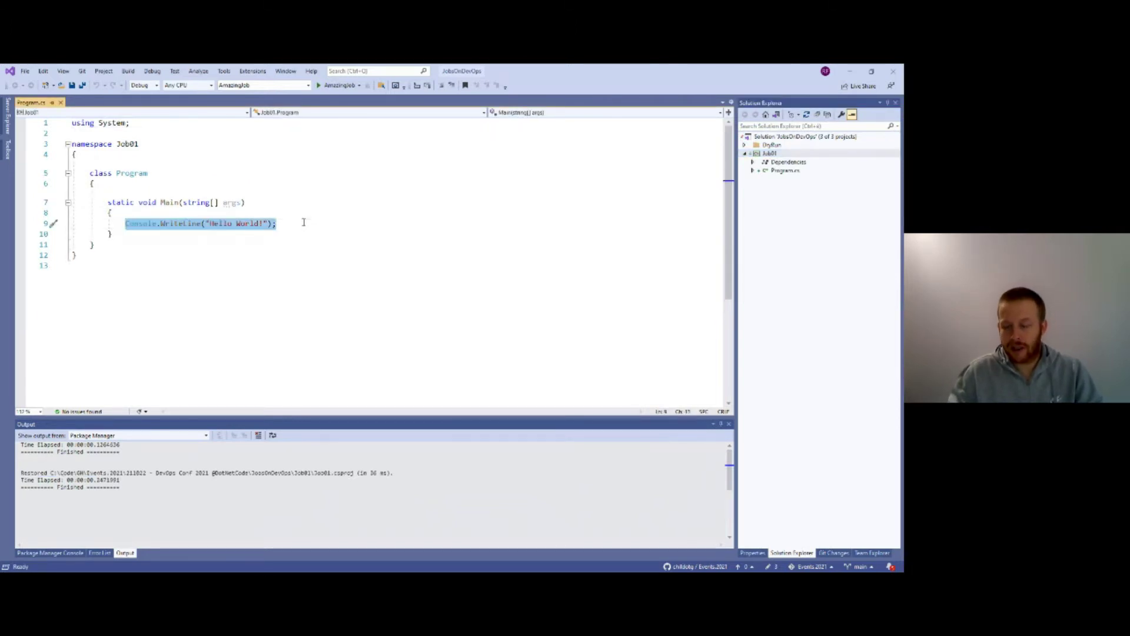
key("Delete")
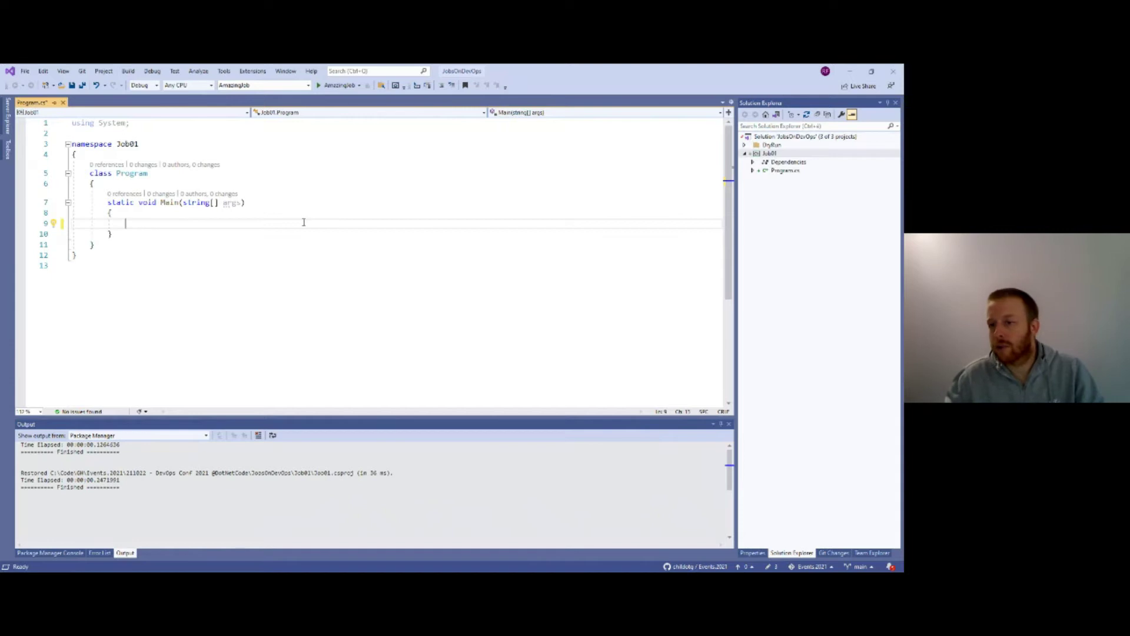
type("cw")
key("Tab")
key("Tab")
type("\"")
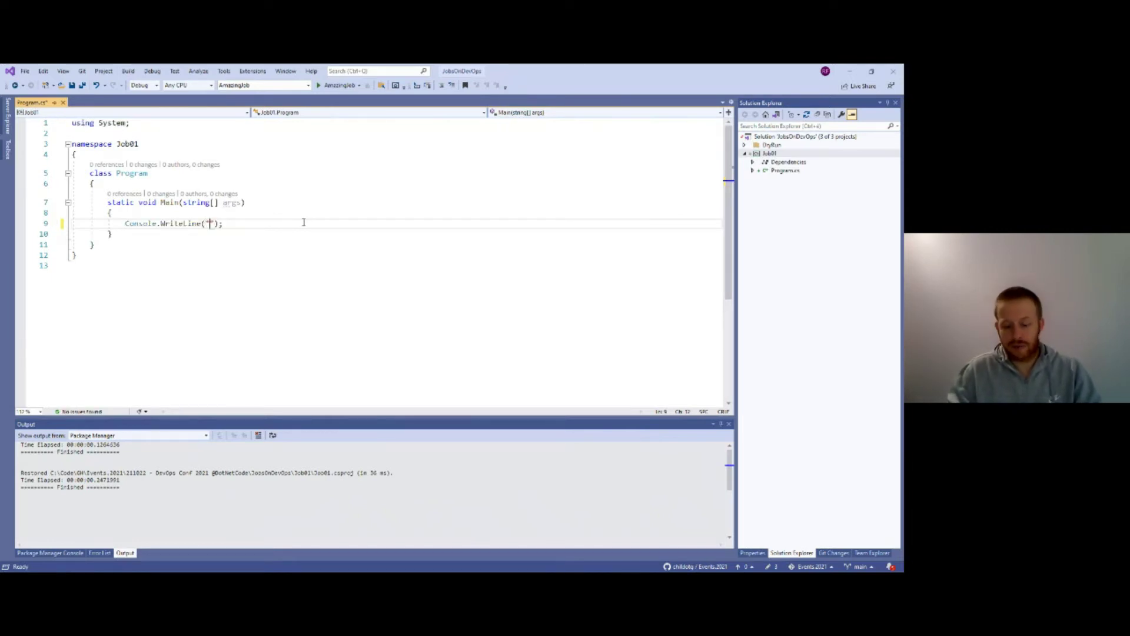
type("Helo from Jo")
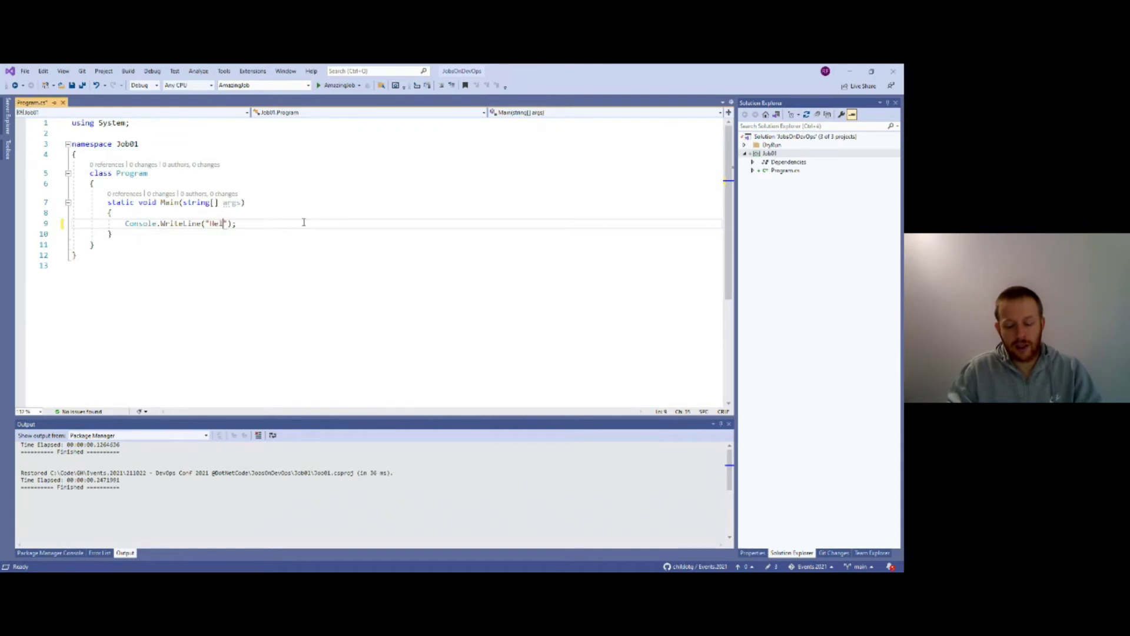
type("b01")
key("ctrl+shift+b")
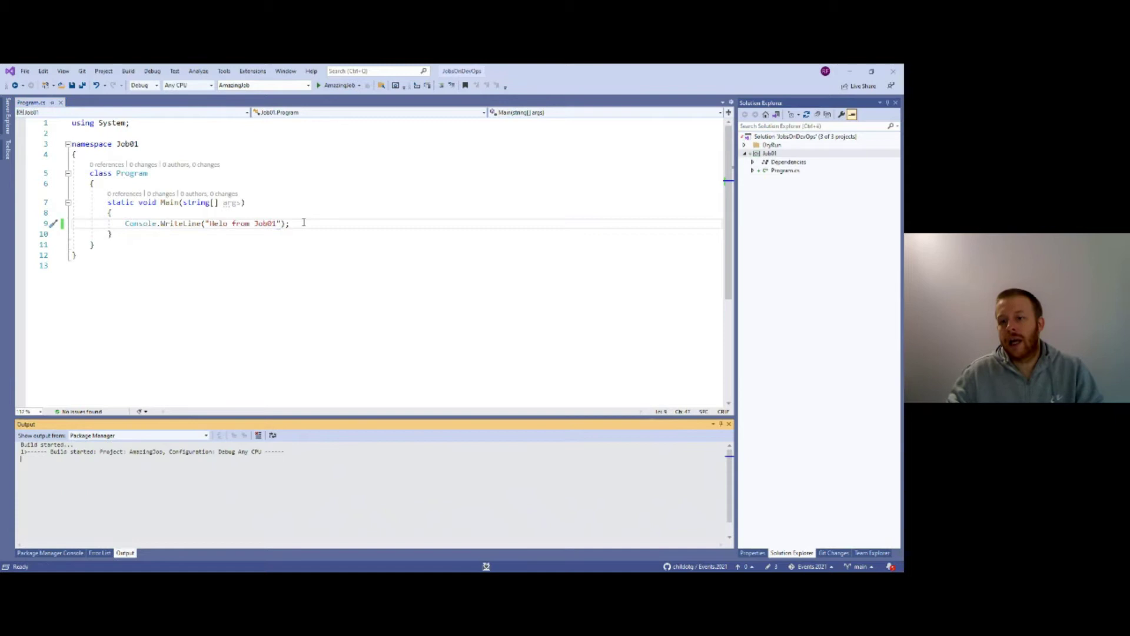
left_click(226, 223)
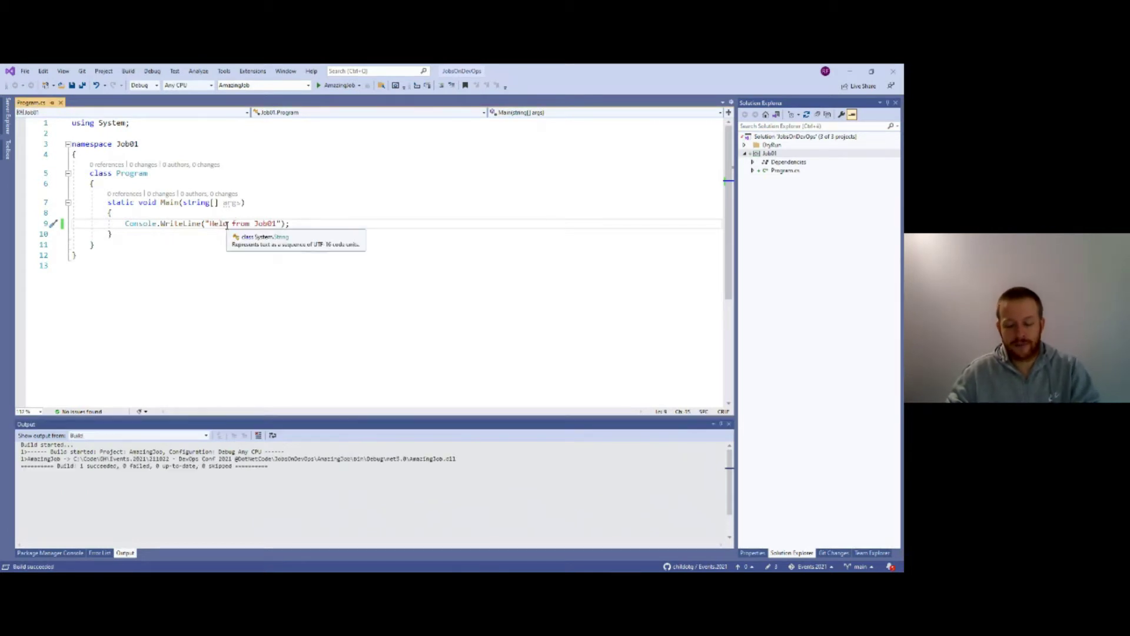
type("l")
key("ctrl+s")
Make Job01 the startup project and run it, closing the console output windows.
left_click(333, 292)
key("F5")
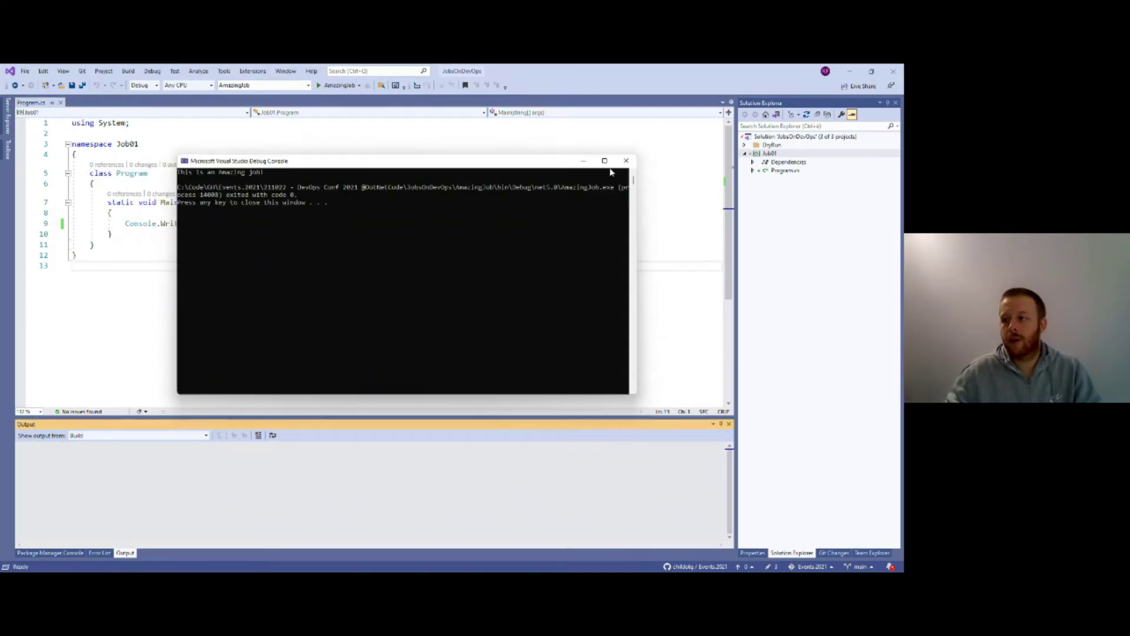
left_click(622, 157)
right_click(765, 154)
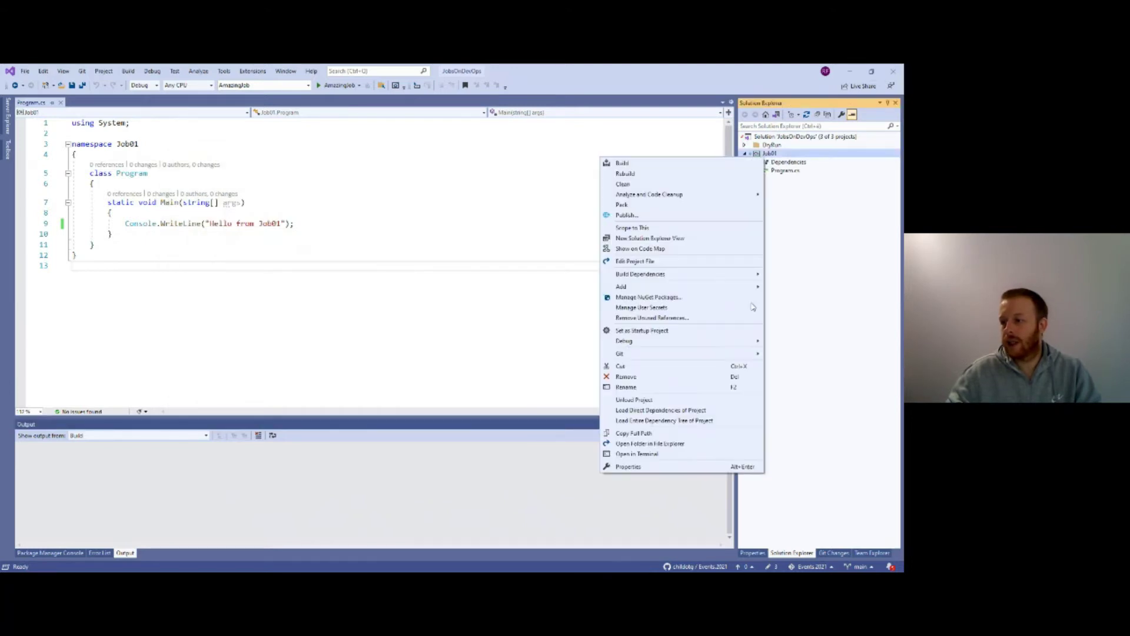
left_click(683, 330)
key("F5")
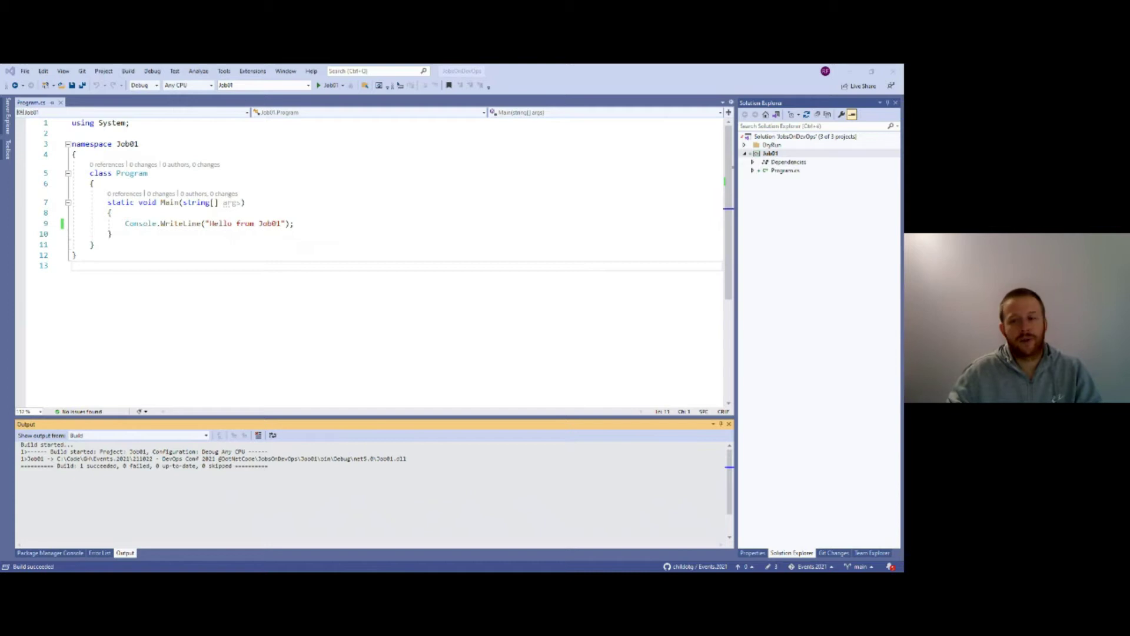
left_click(590, 169)
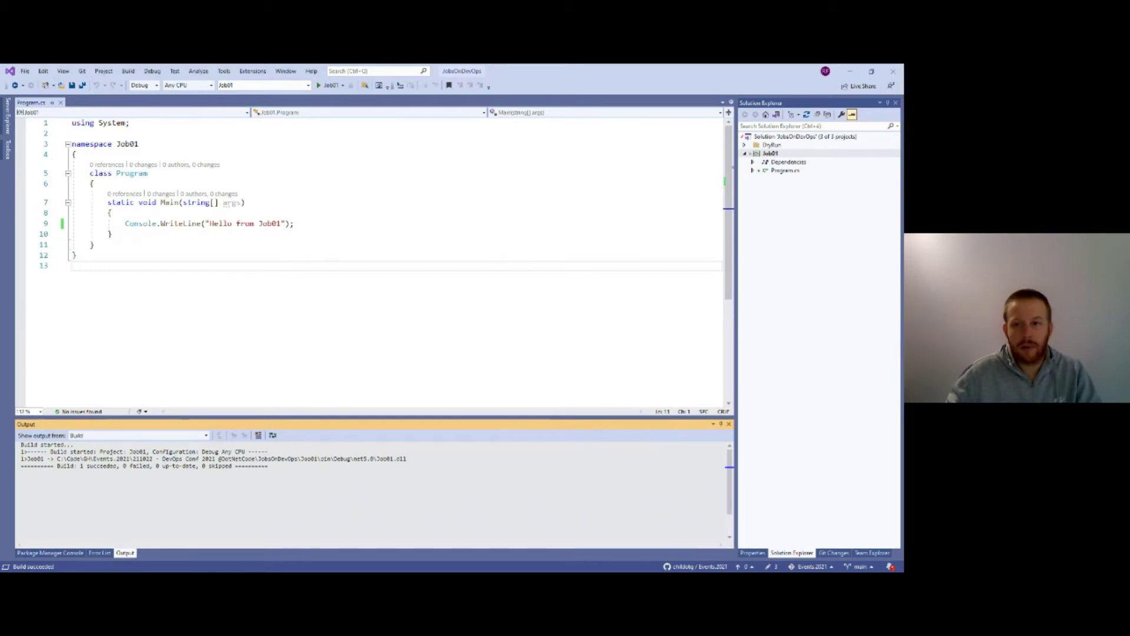
key("alt+Tab")
Start a new App Service Plan from Create a resource.
left_click(52, 153)
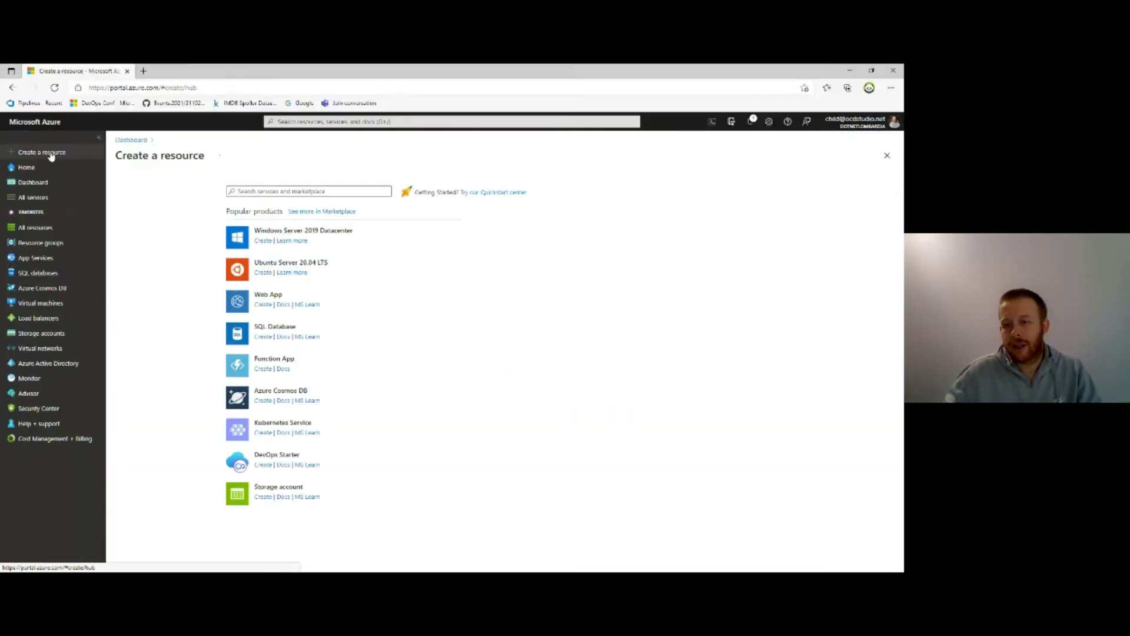
type("app servi")
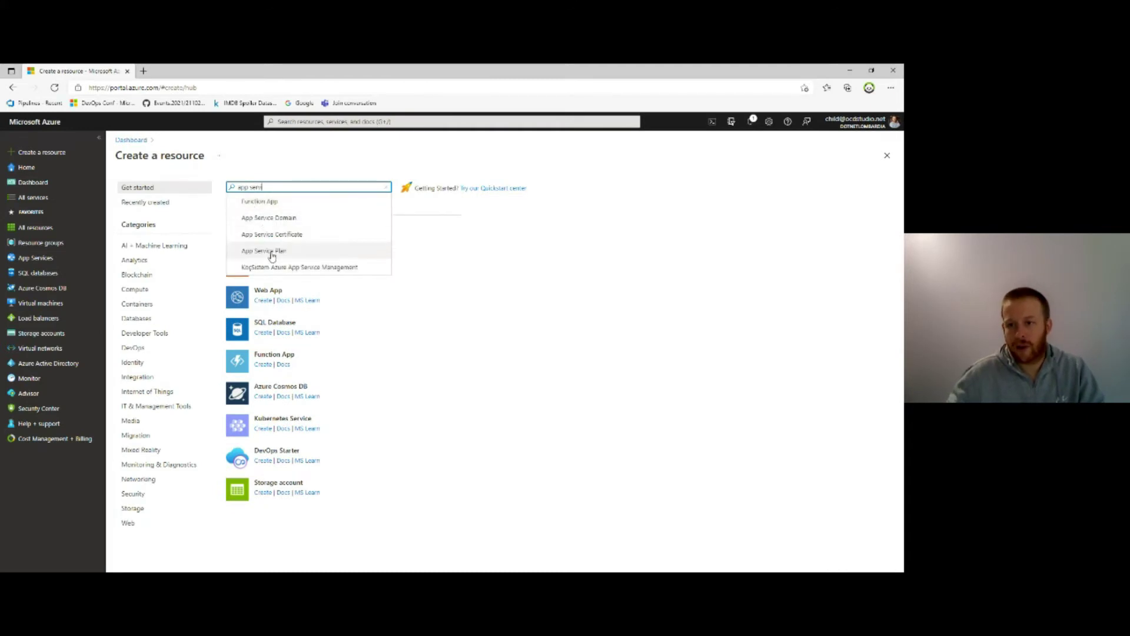
left_click(265, 252)
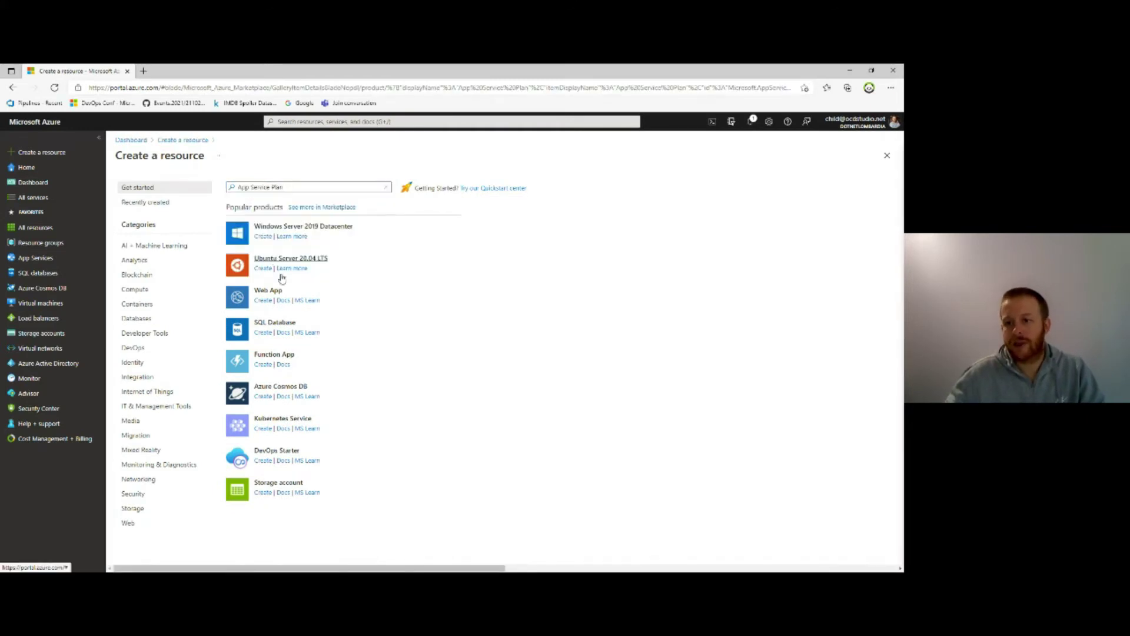
left_click(194, 249)
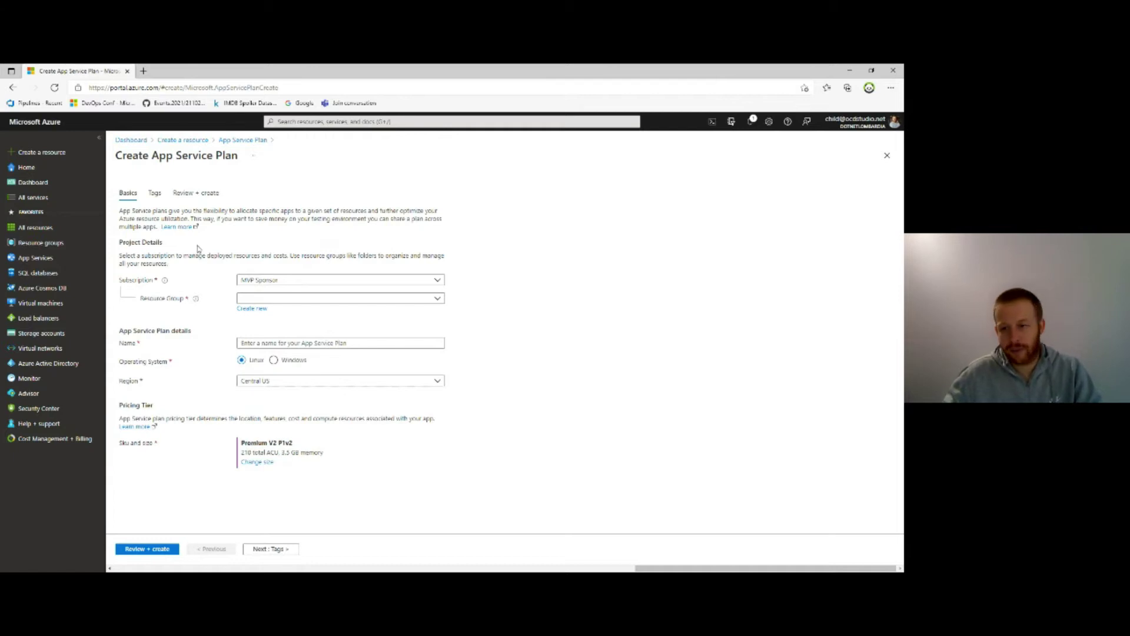
Set resource group DOC21, name Win-Pool-01, Windows operating system and West Europe region.
left_click(310, 298)
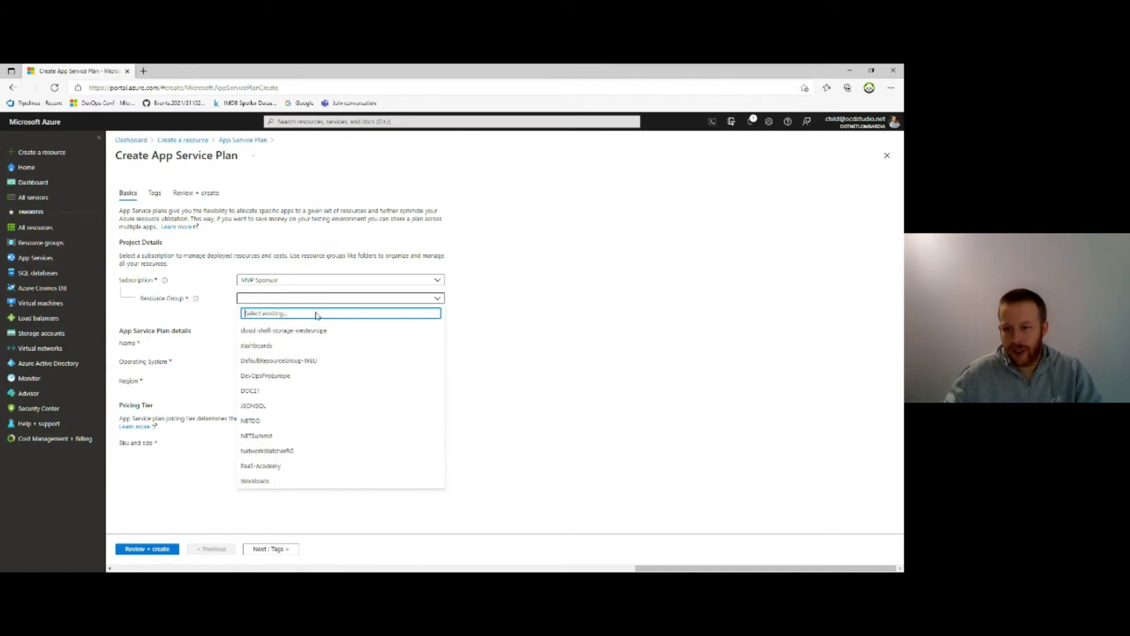
left_click(281, 394)
left_click(287, 343)
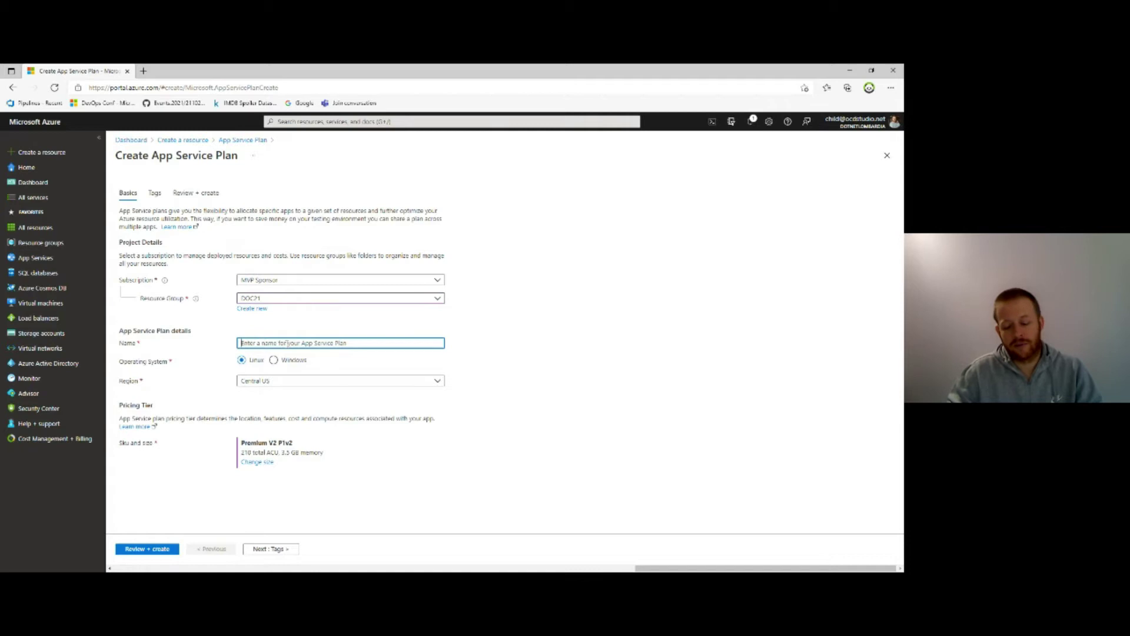
type("a")
key("BackSpace")
type("Win-Pool-01")
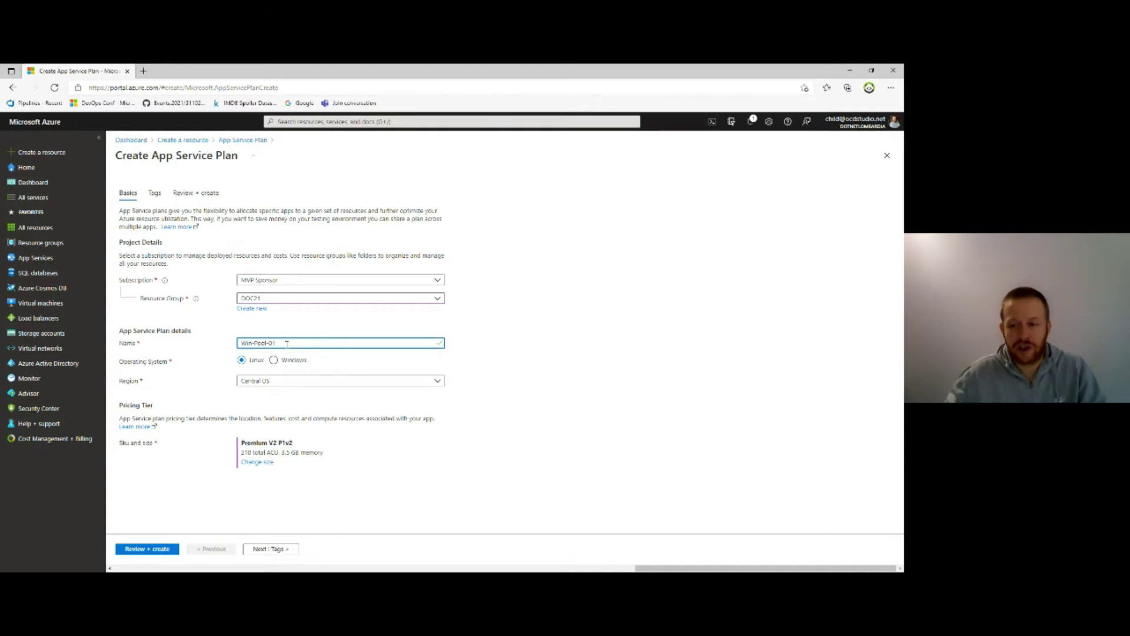
left_click(274, 360)
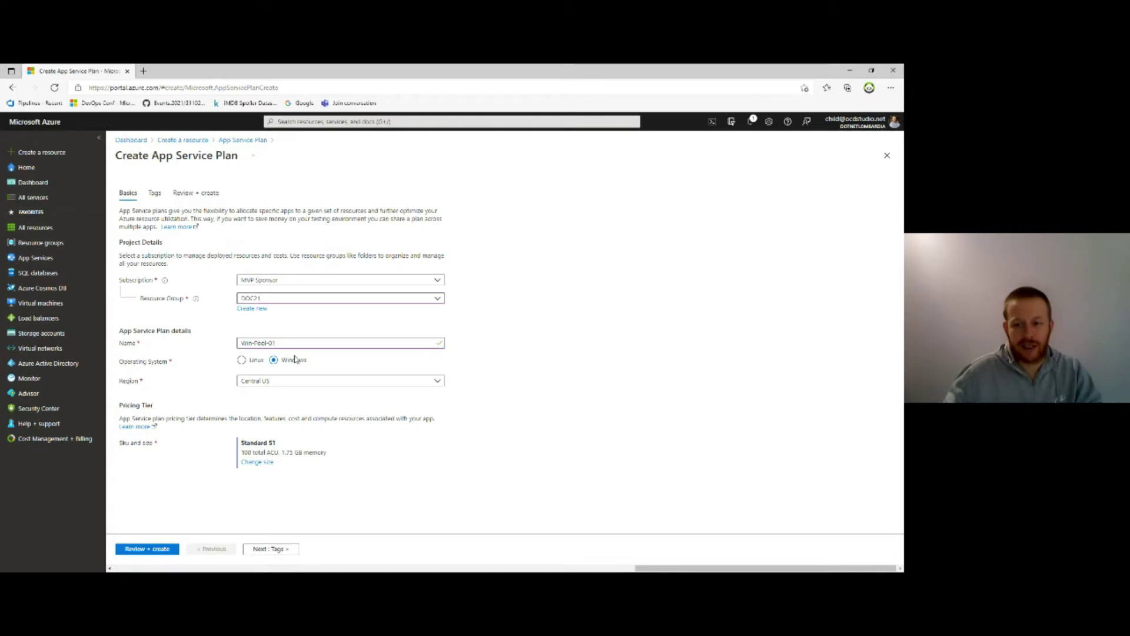
double_click(271, 343)
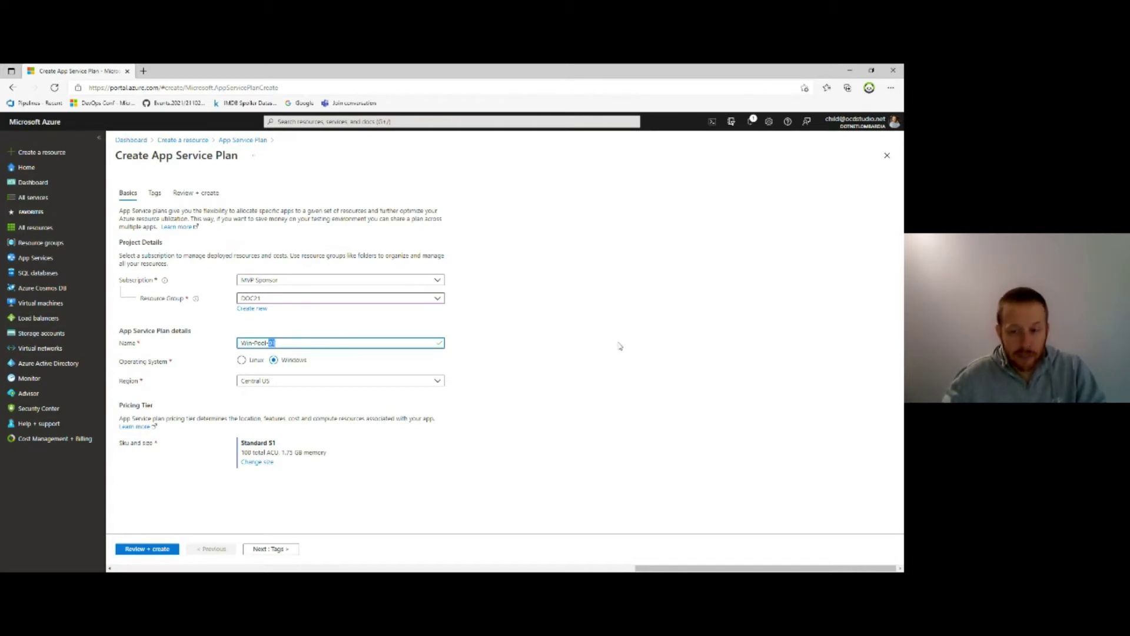
left_click(348, 381)
scroll(346, 306, "down", 5)
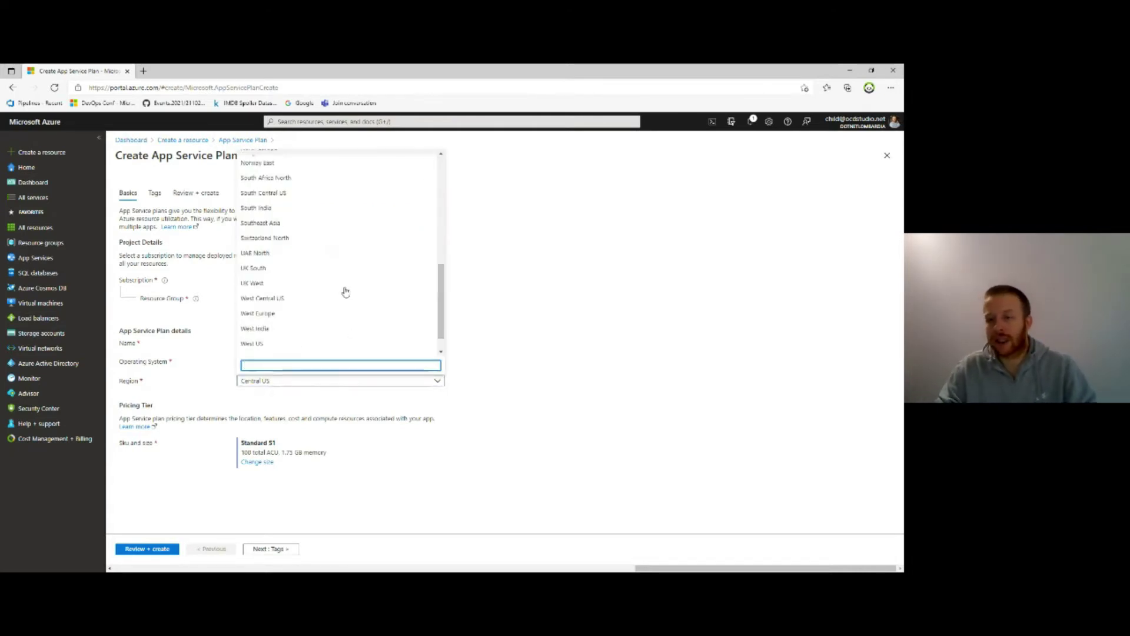
left_click(329, 299)
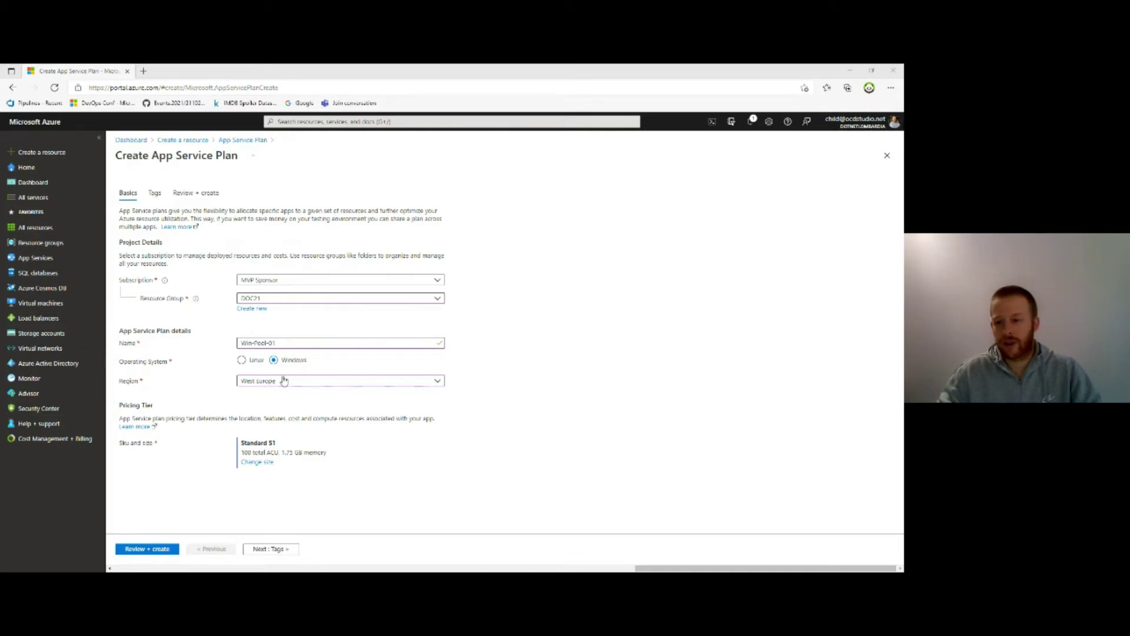
Keep the Standard S1 pricing tier unchanged and advance to Review + create.
left_click(259, 484)
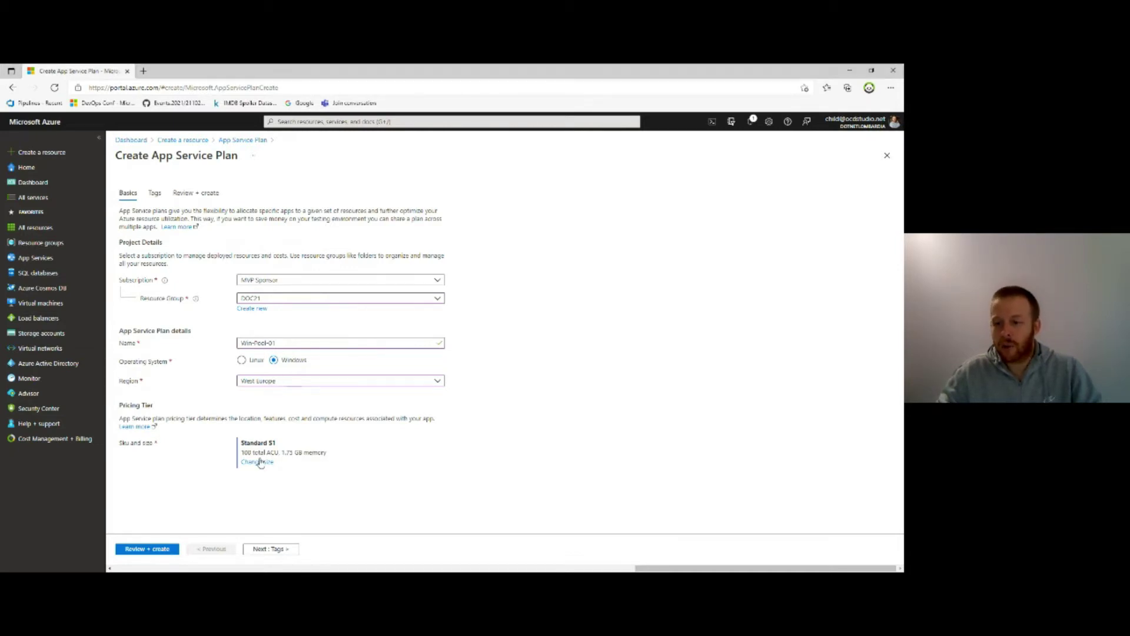
left_click(257, 461)
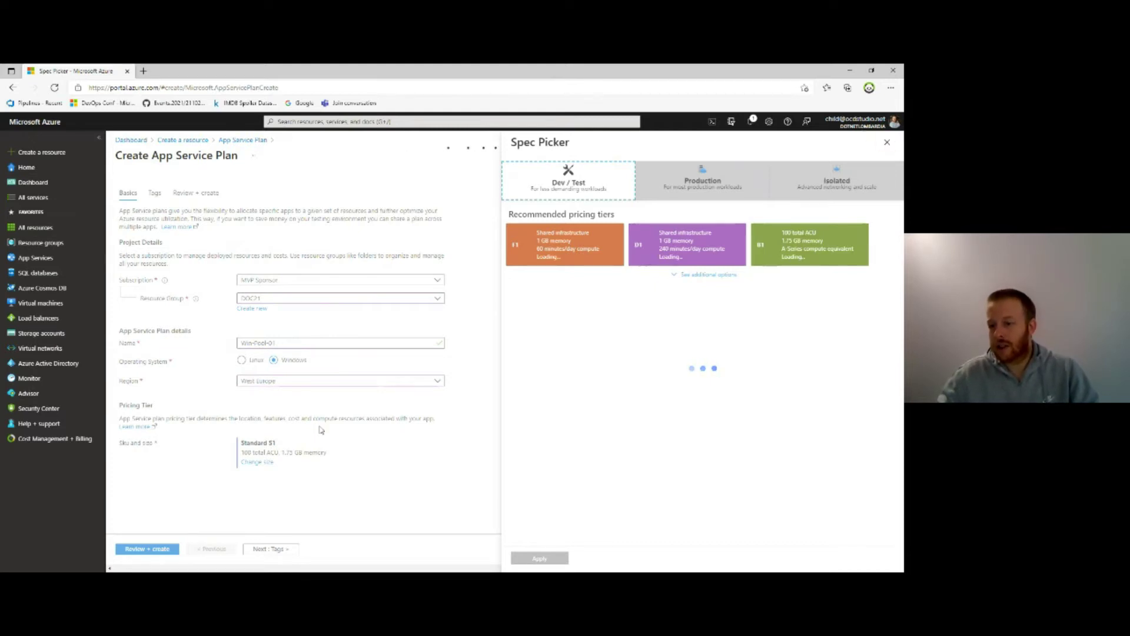
left_click(887, 142)
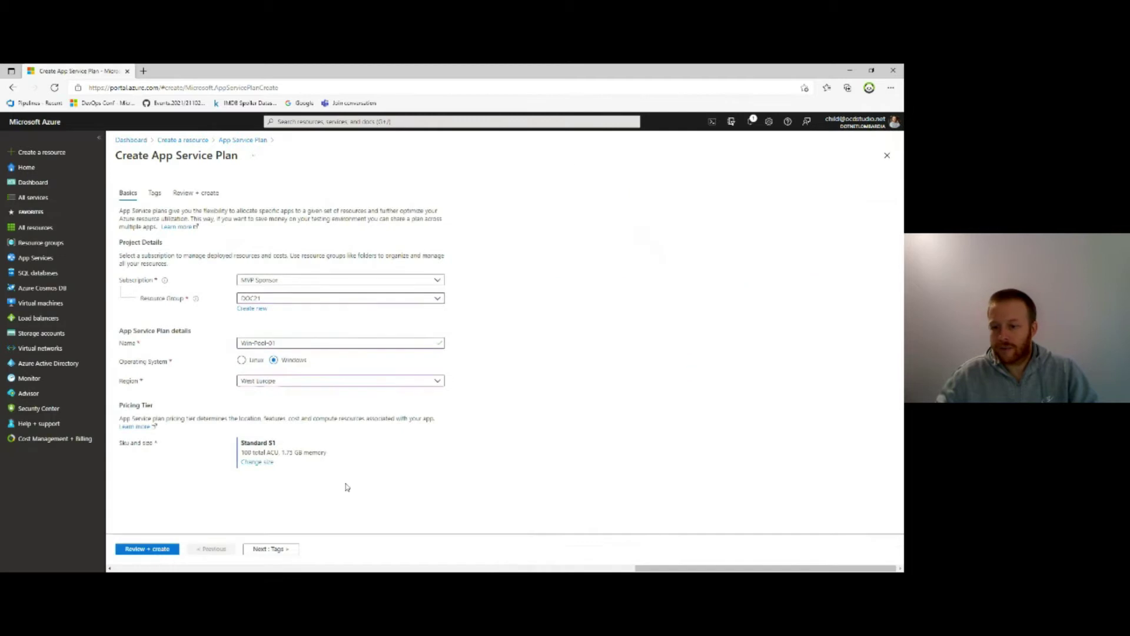
left_click(274, 548)
left_click(135, 549)
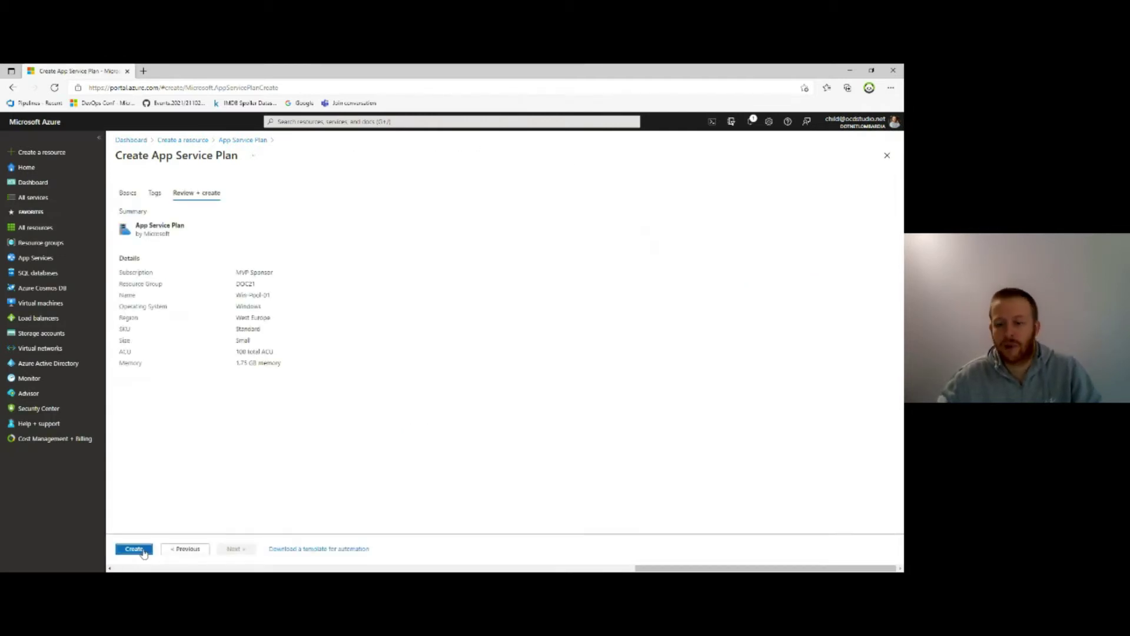
Create Win-Pool-01, check its Ready overview, and return to Create a resource.
left_click(142, 549)
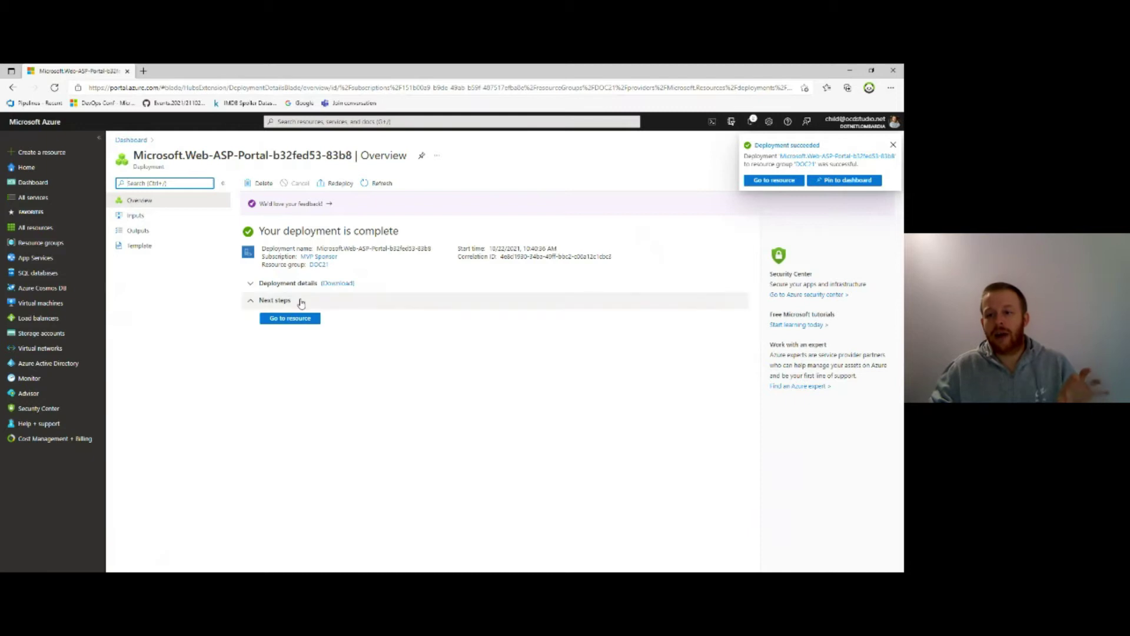
left_click(303, 320)
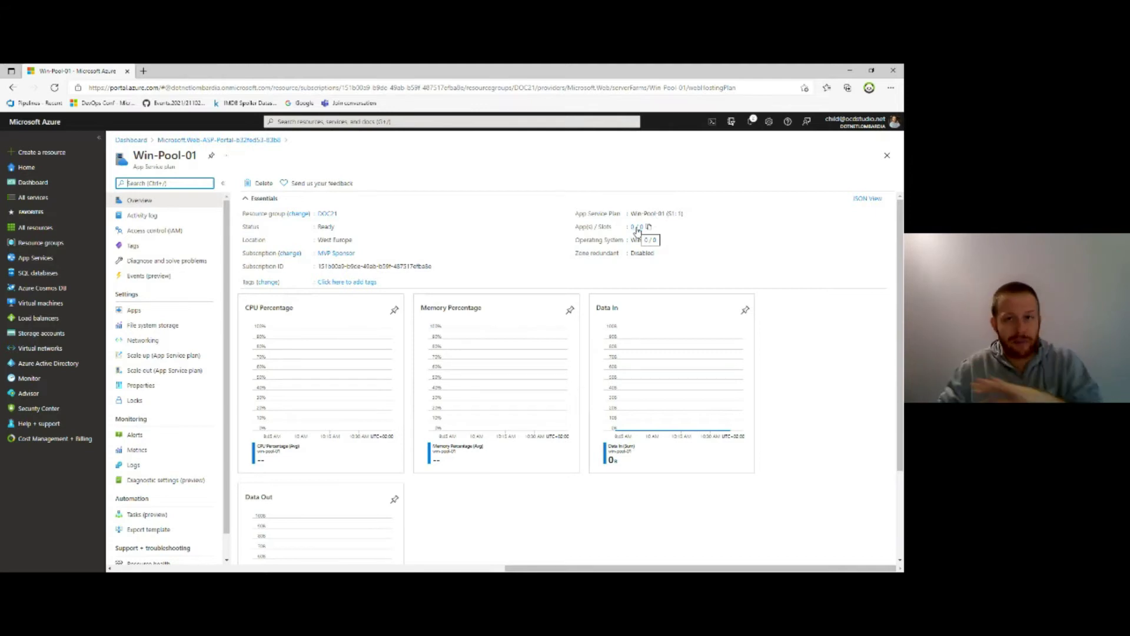
left_click(55, 153)
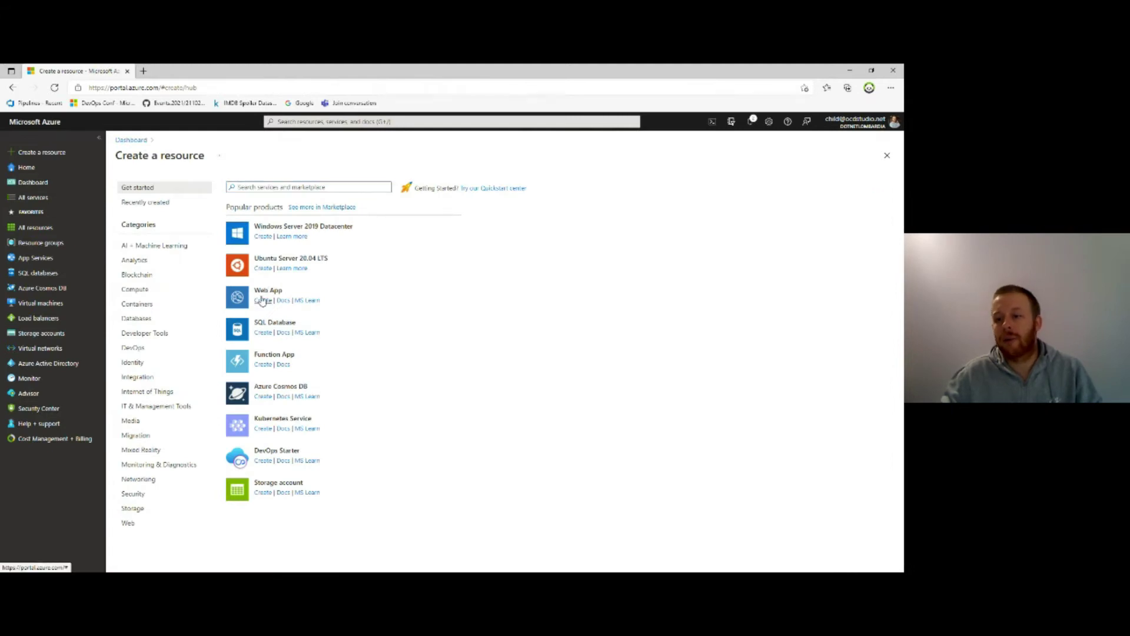
Start a new Web App in resource group DOC21 named doc21-01.
left_click(268, 293)
left_click(373, 297)
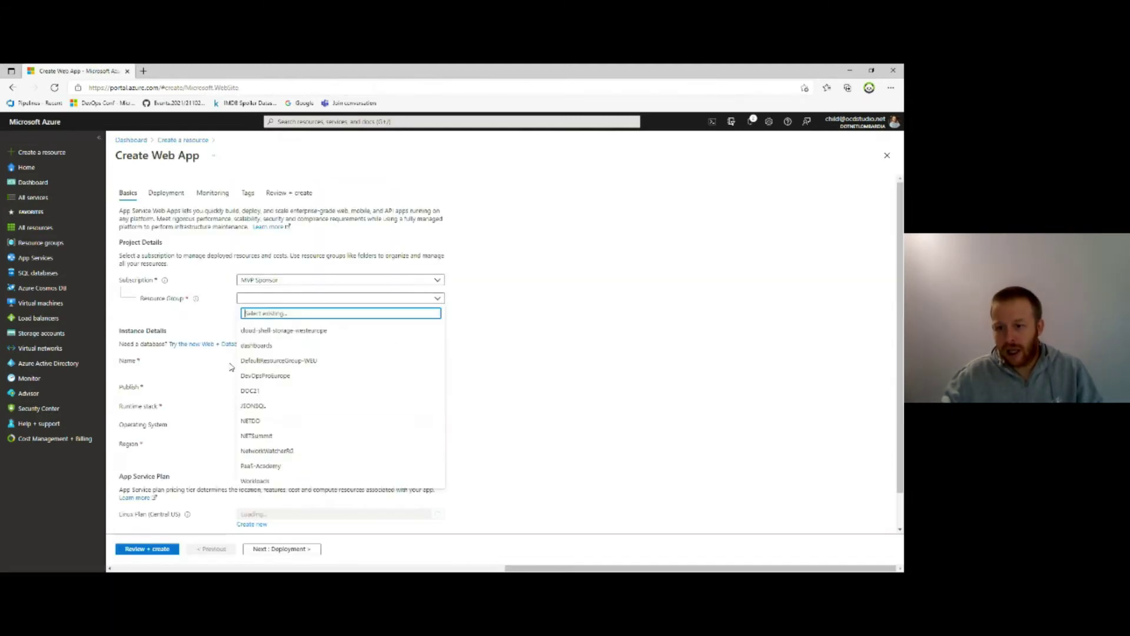
left_click(262, 382)
left_click(285, 298)
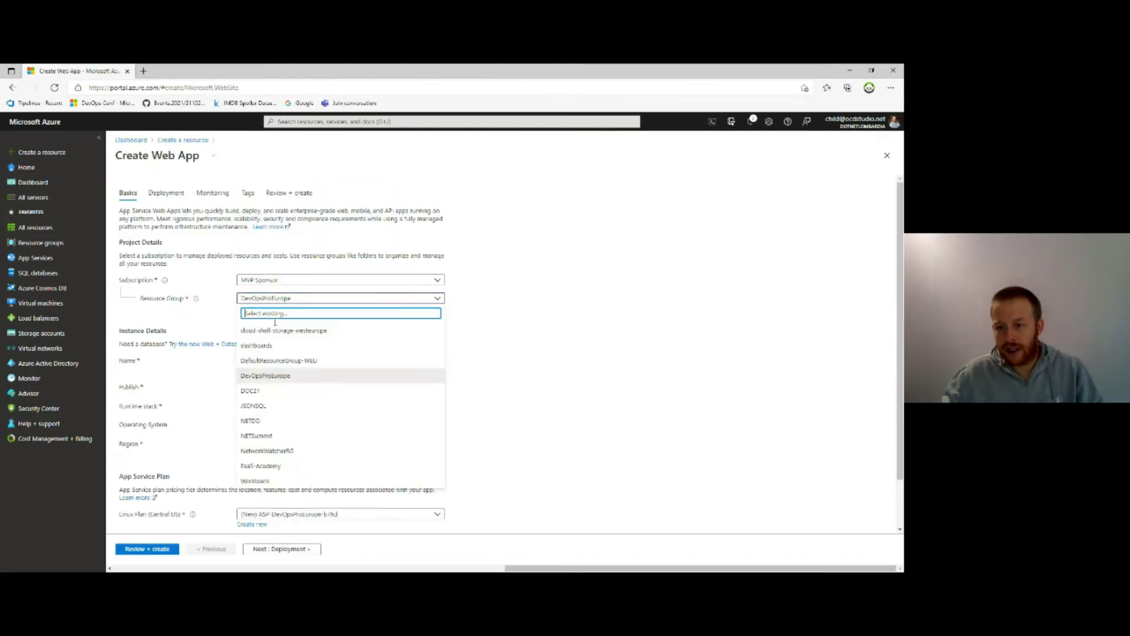
left_click(262, 380)
left_click(337, 360)
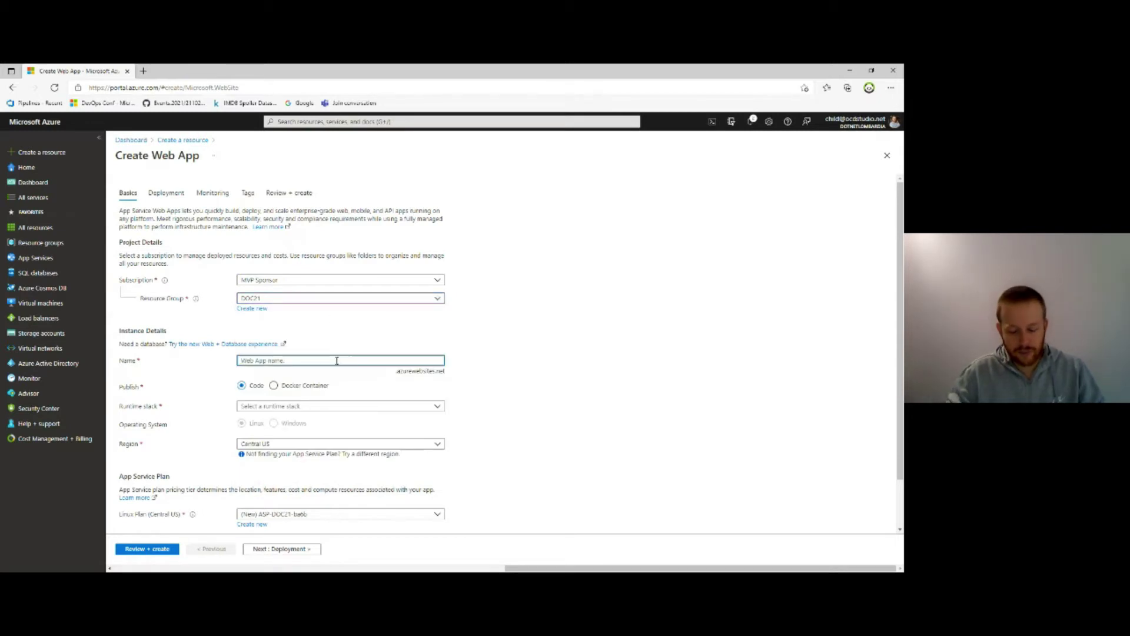
type("doc")
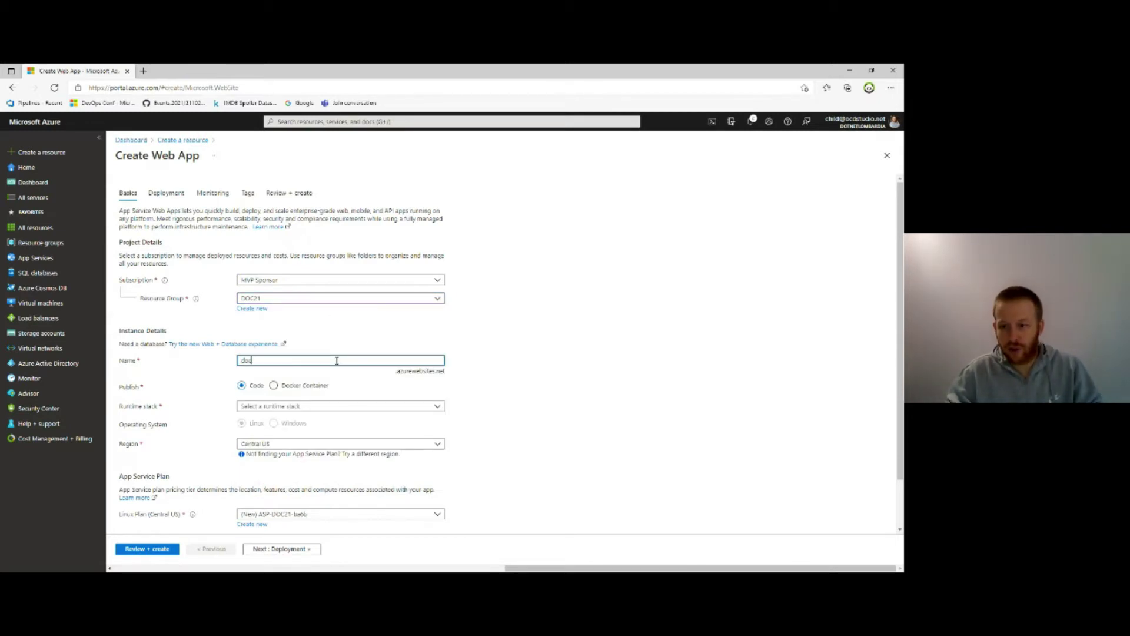
type("21-01")
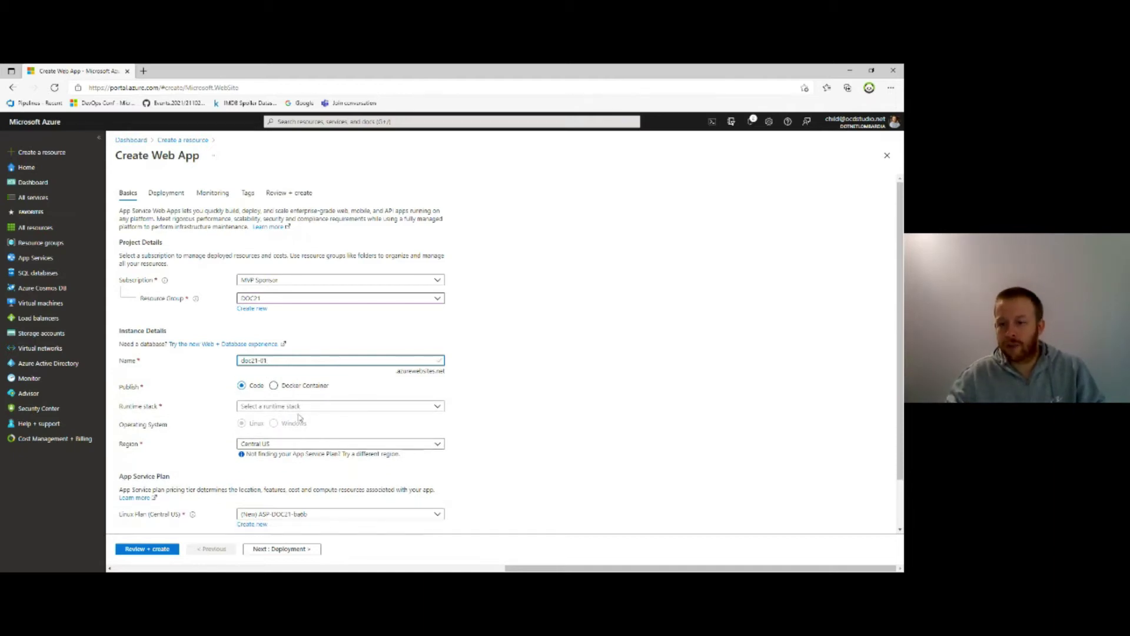
Choose the .NET 5 runtime, West Europe region and the Win-Pool-01 (S1) plan.
left_click(296, 408)
left_click(277, 187)
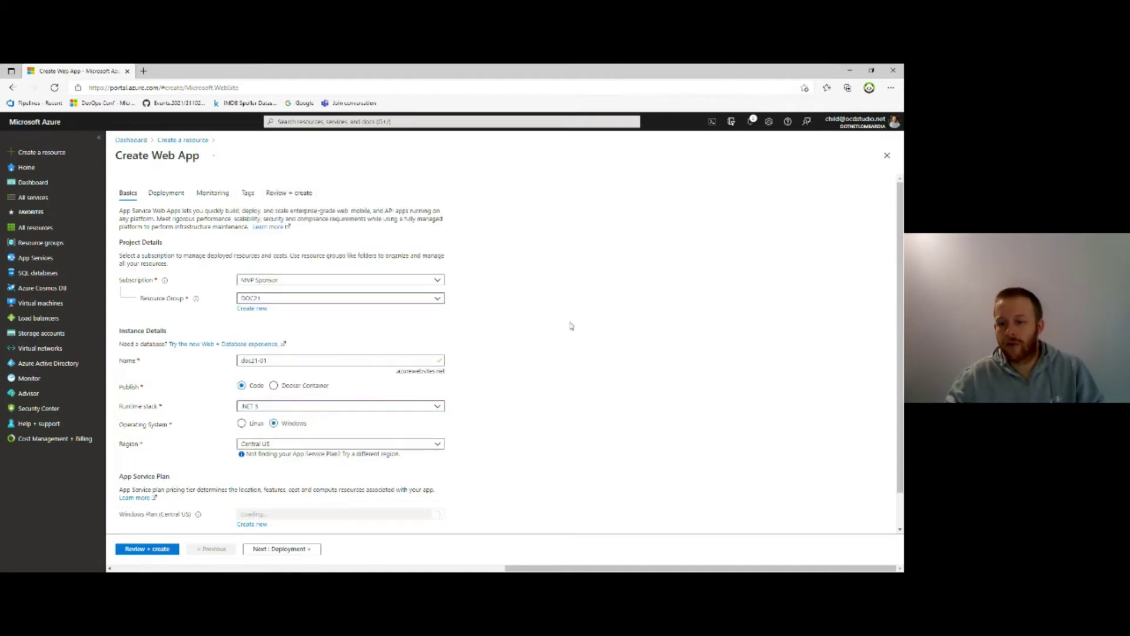
scroll(471, 342, "down", 1)
left_click(313, 389)
scroll(318, 294, "down", 3)
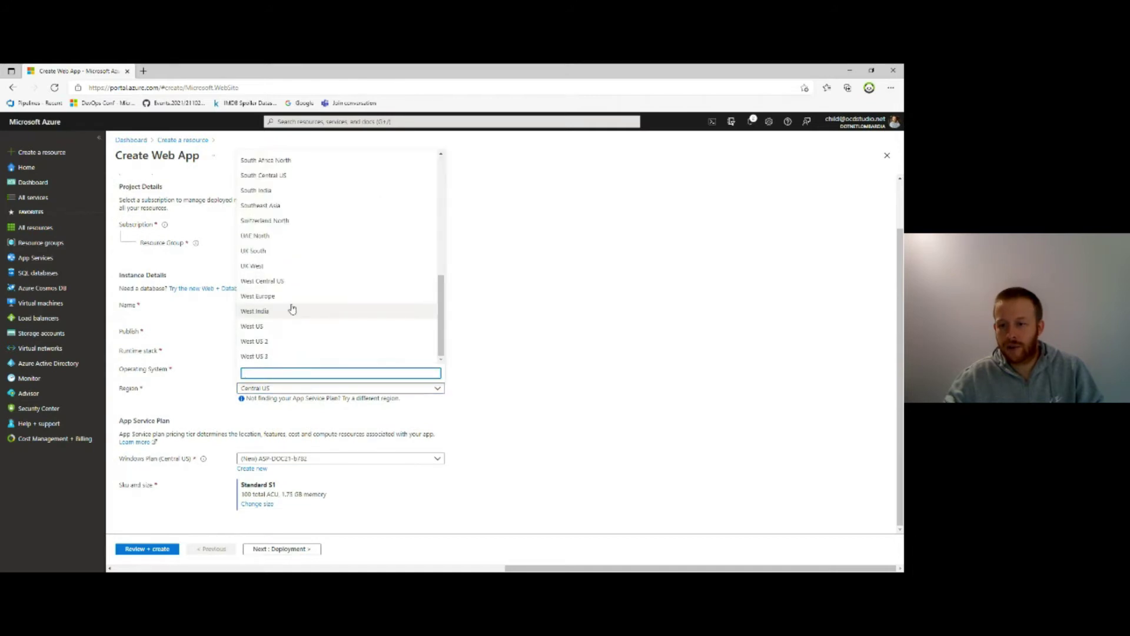
left_click(293, 307)
left_click(325, 467)
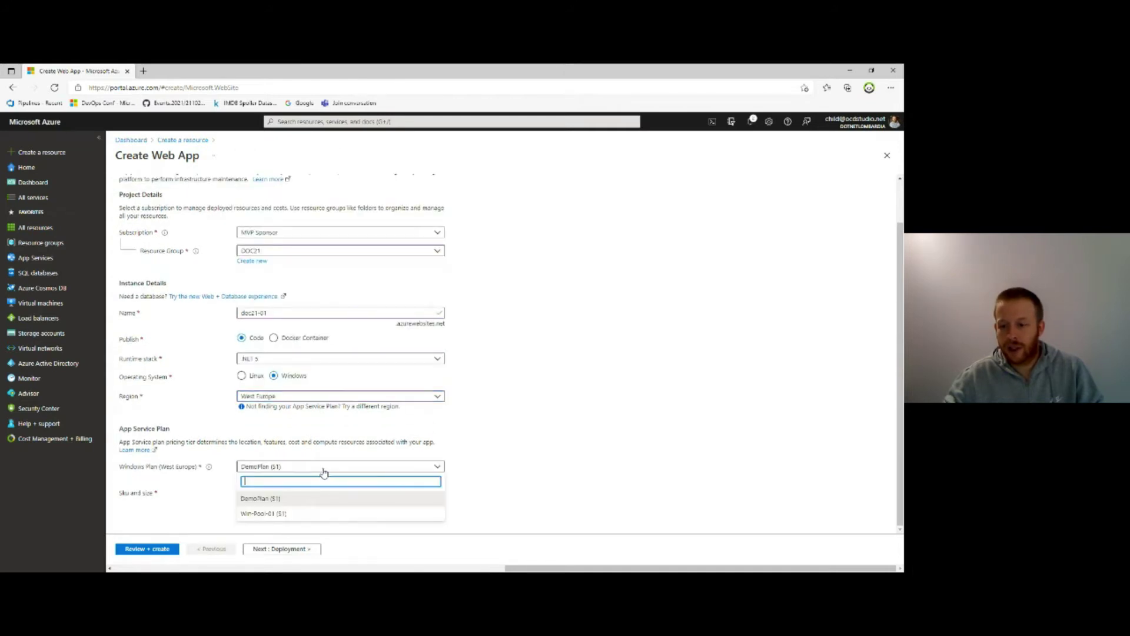
left_click(273, 514)
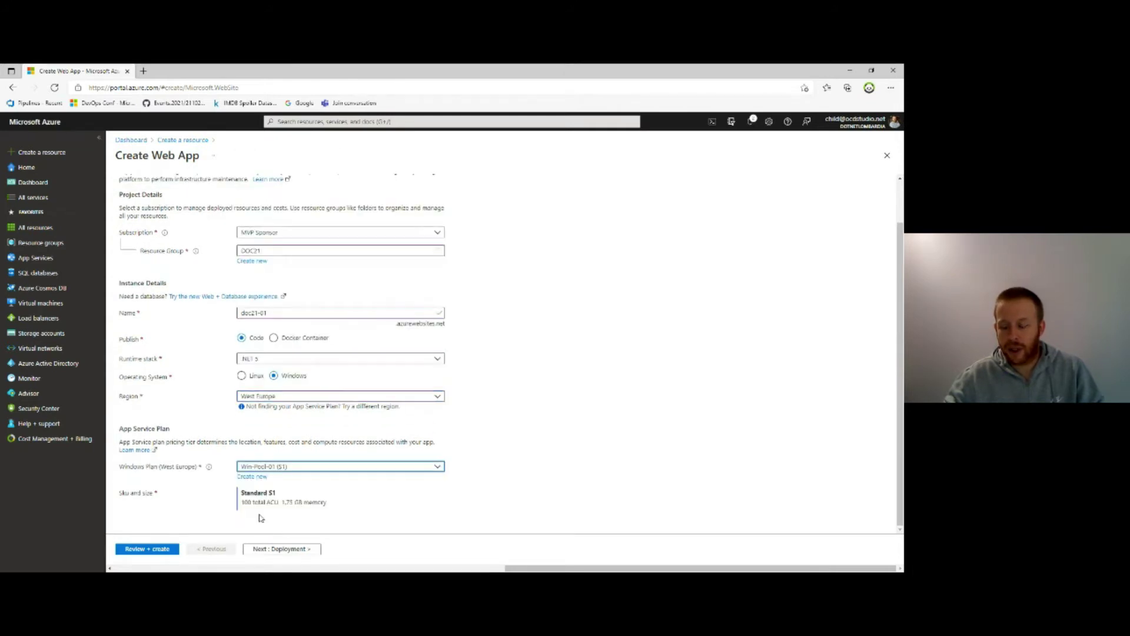
Turn Application Insights off and advance to Review + create.
left_click(294, 546)
left_click(278, 549)
left_click(257, 262)
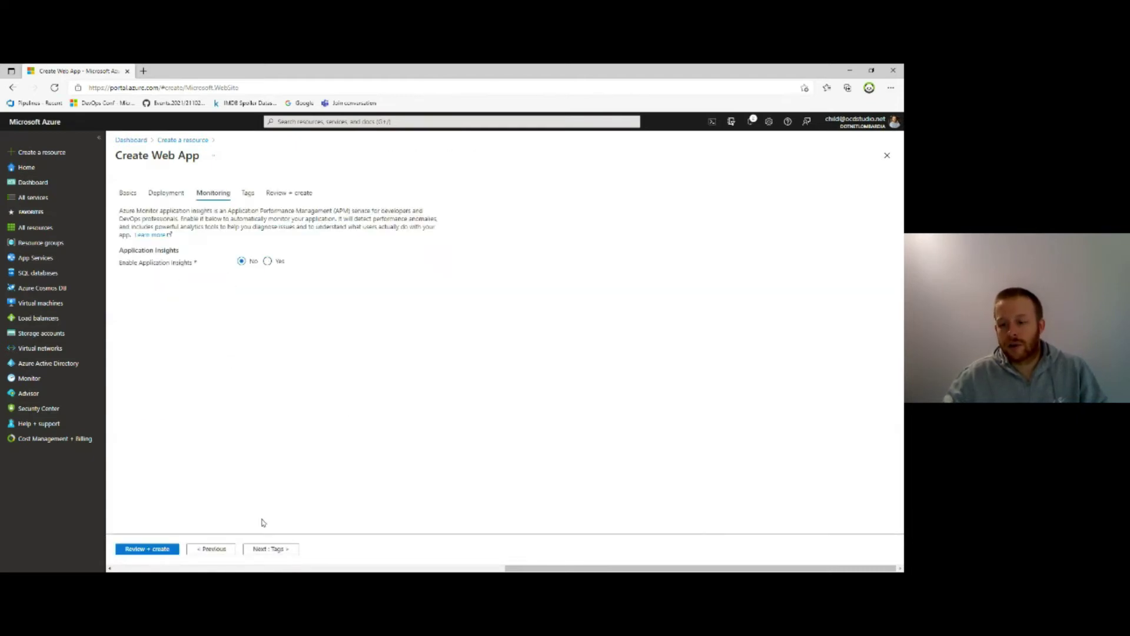
left_click(276, 550)
left_click(140, 550)
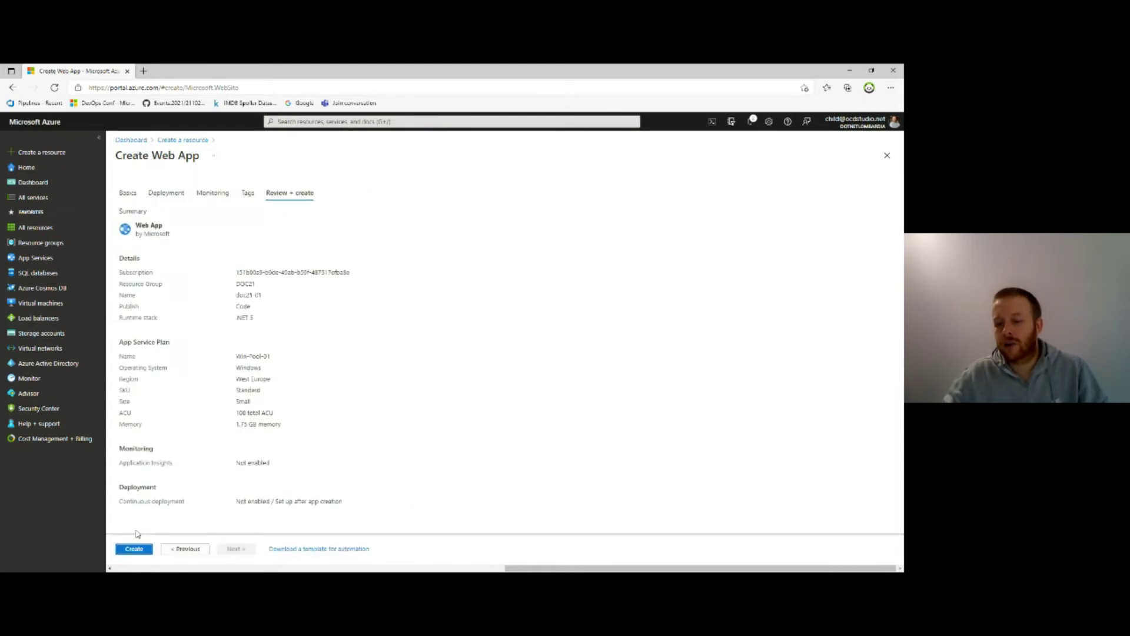
Create the doc21-01 web app from its review summary.
left_click(139, 549)
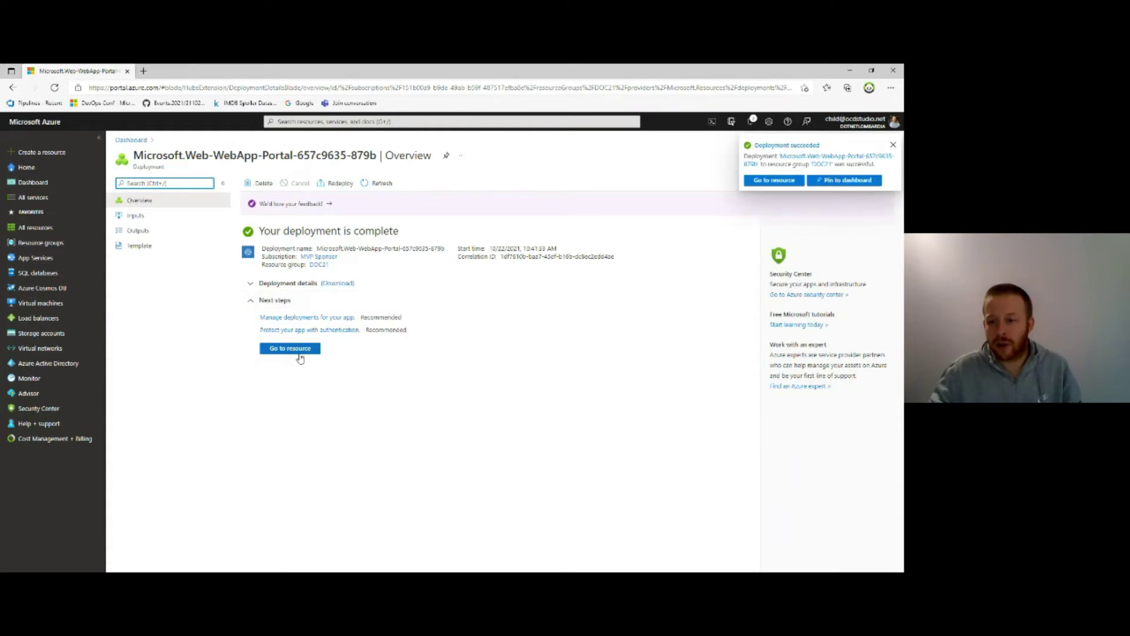
Open doc21-01 and view its live welcome page in a new browser tab.
left_click(298, 350)
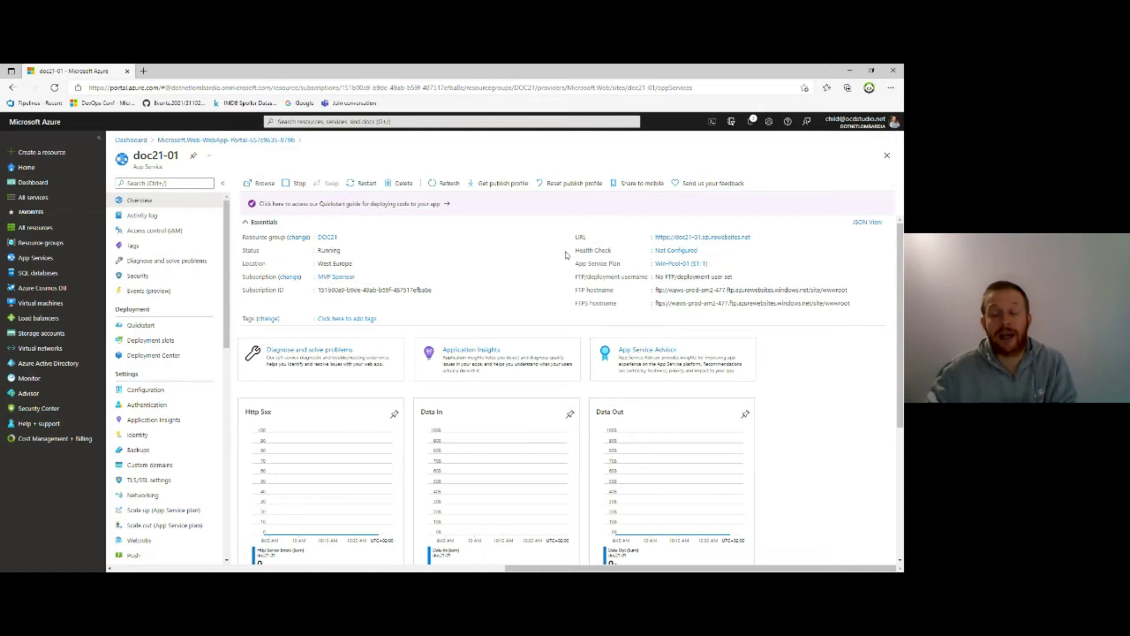
left_click(716, 238)
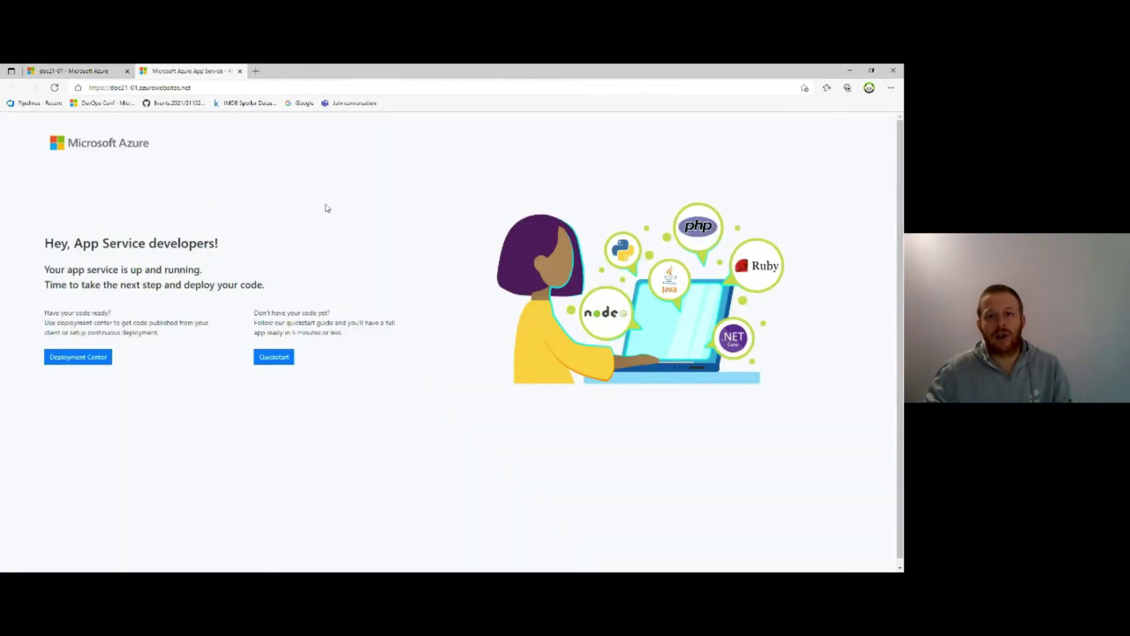
left_click(109, 69)
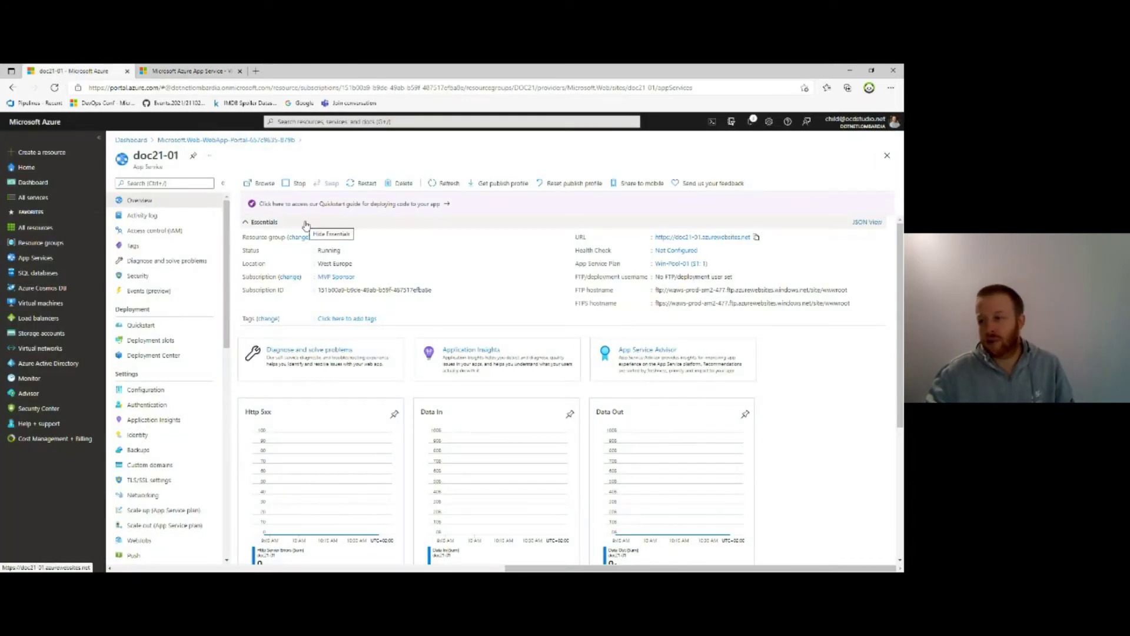
left_click(226, 73)
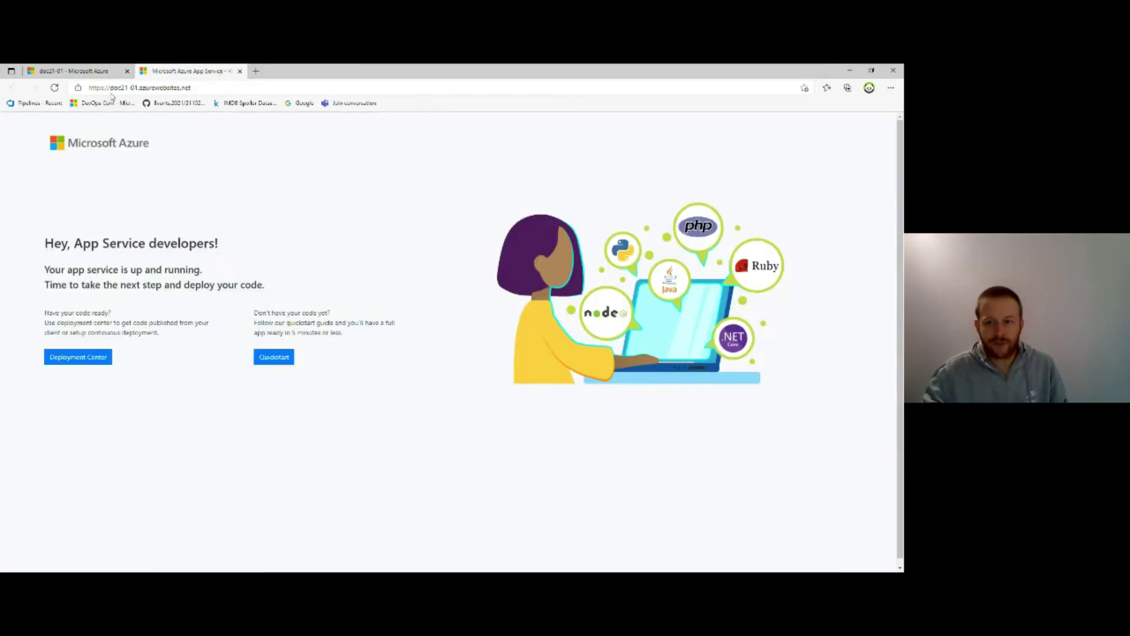
left_click(109, 71)
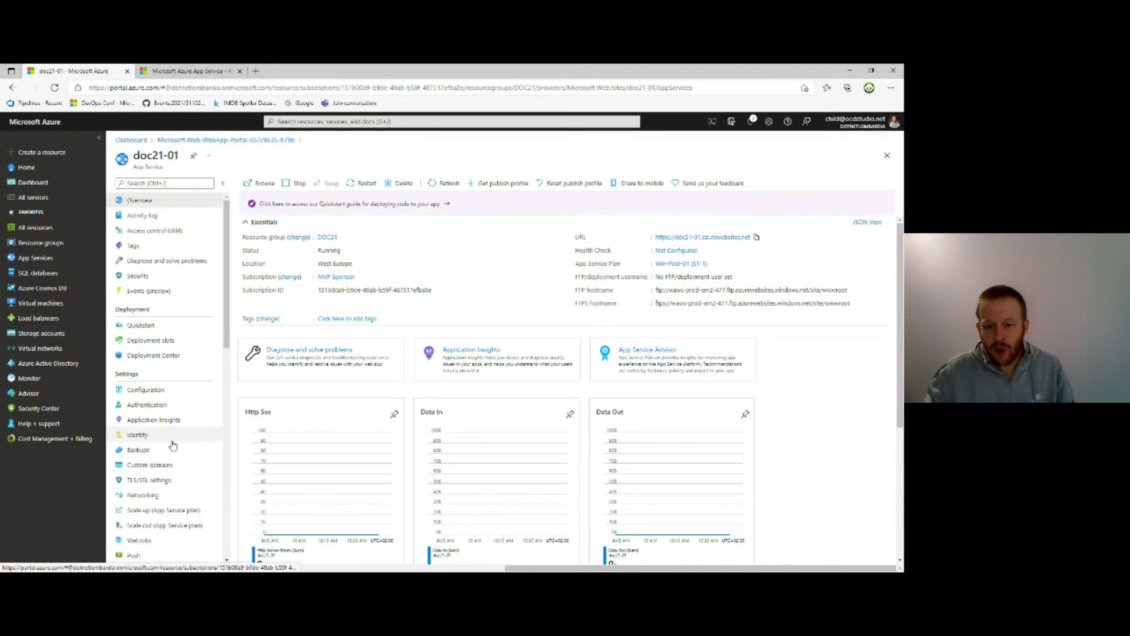
Show doc21-01's empty WebJobs list, then switch to Visual Studio.
scroll(147, 424, "down", 3)
left_click(143, 373)
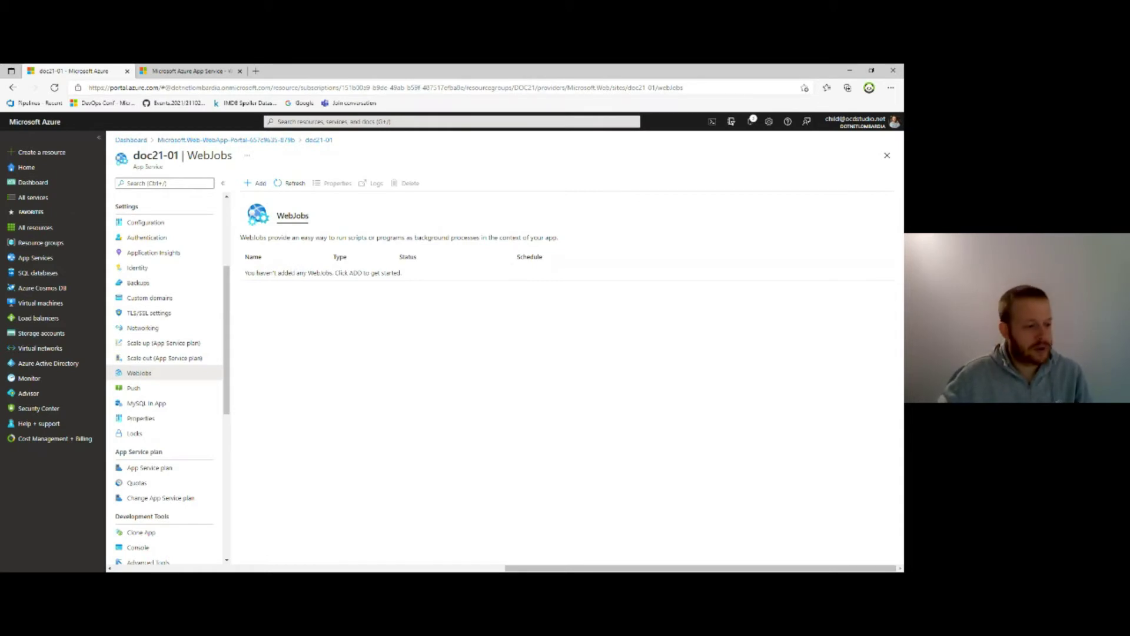
key("alt+Tab")
Begin publishing Job01 with Azure > Azure WebJobs as the target.
right_click(770, 153)
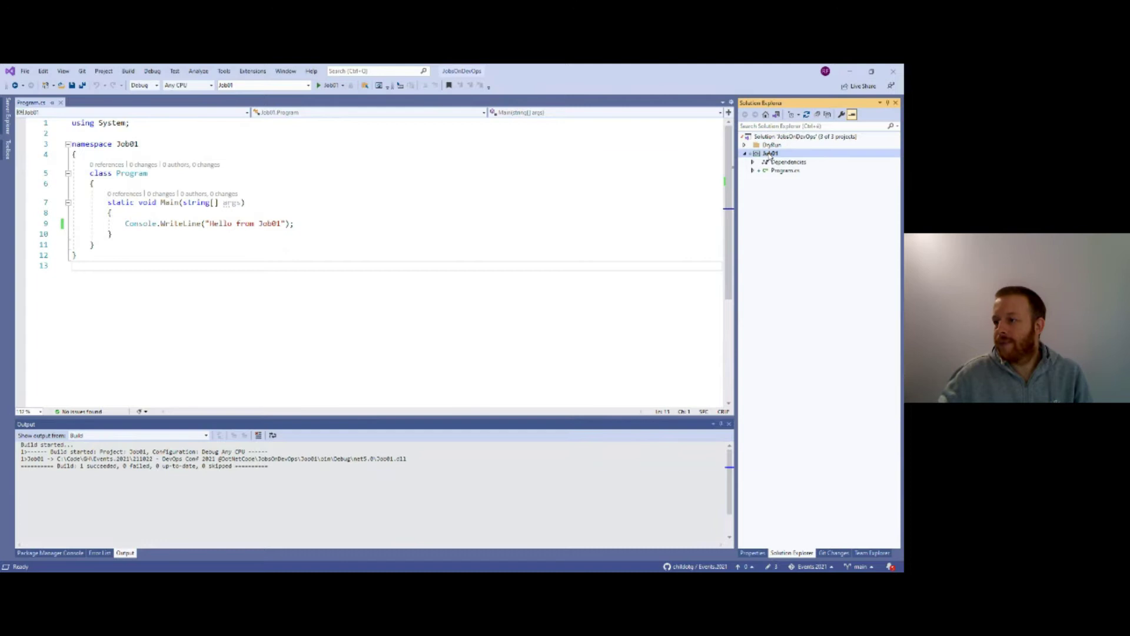
left_click(687, 212)
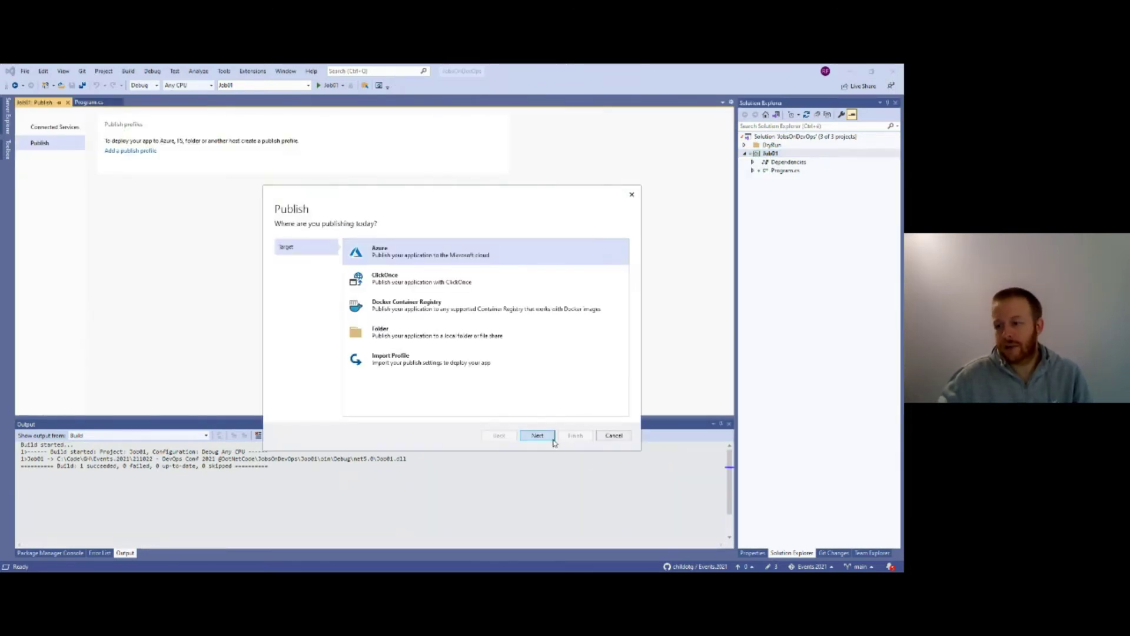
left_click(551, 440)
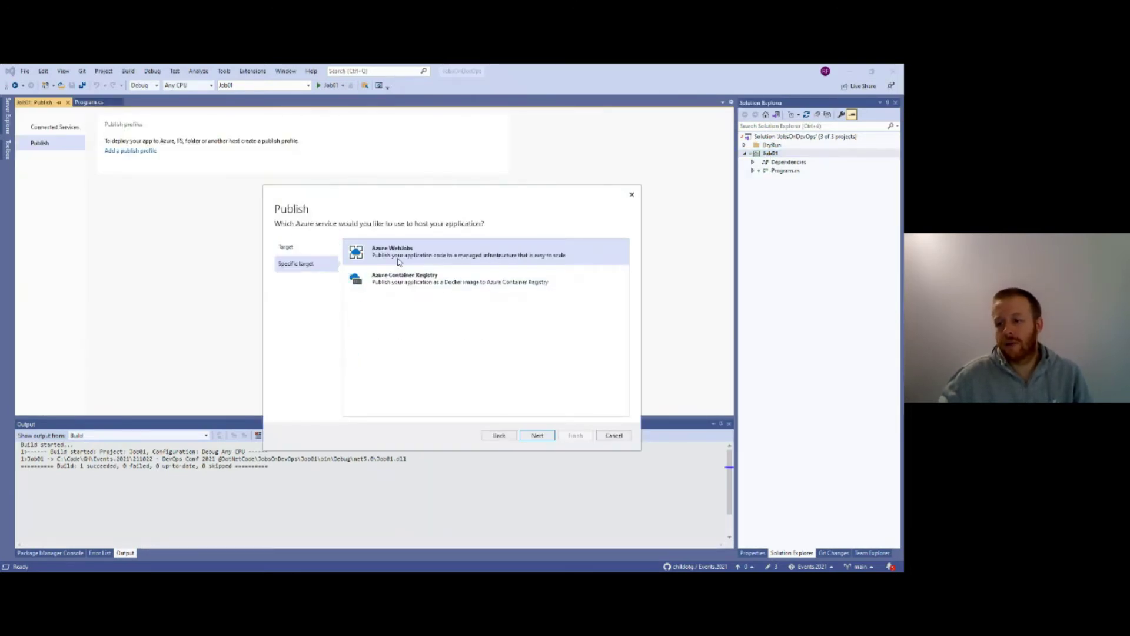
left_click(520, 434)
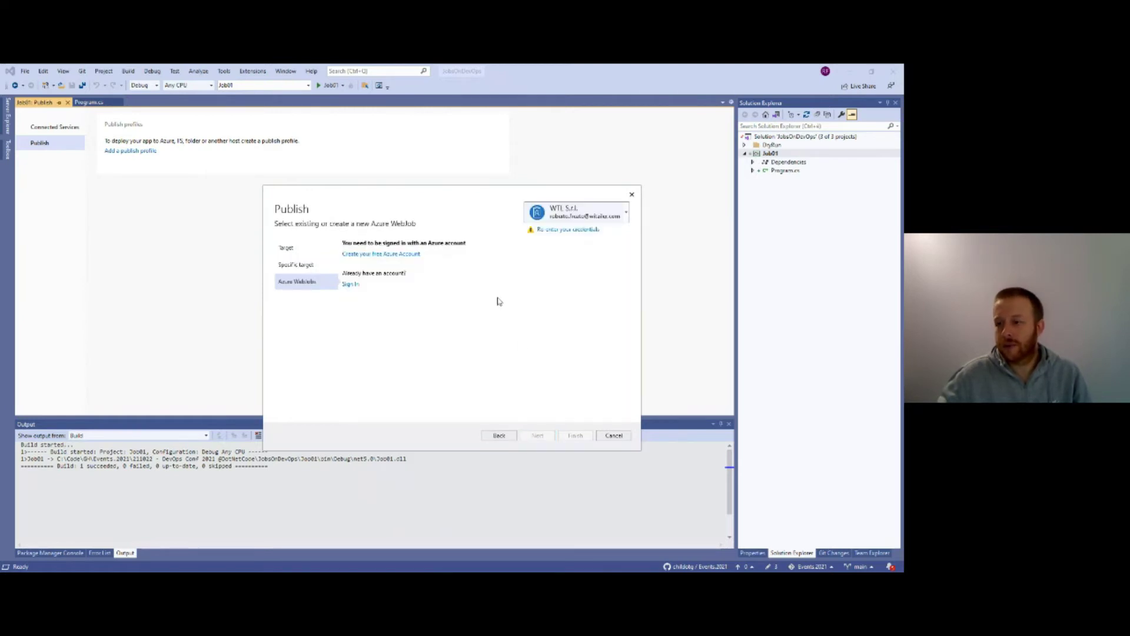
Attempt signing in to Azure with different accounts, then cancel the publish setup.
left_click(569, 219)
left_click(568, 229)
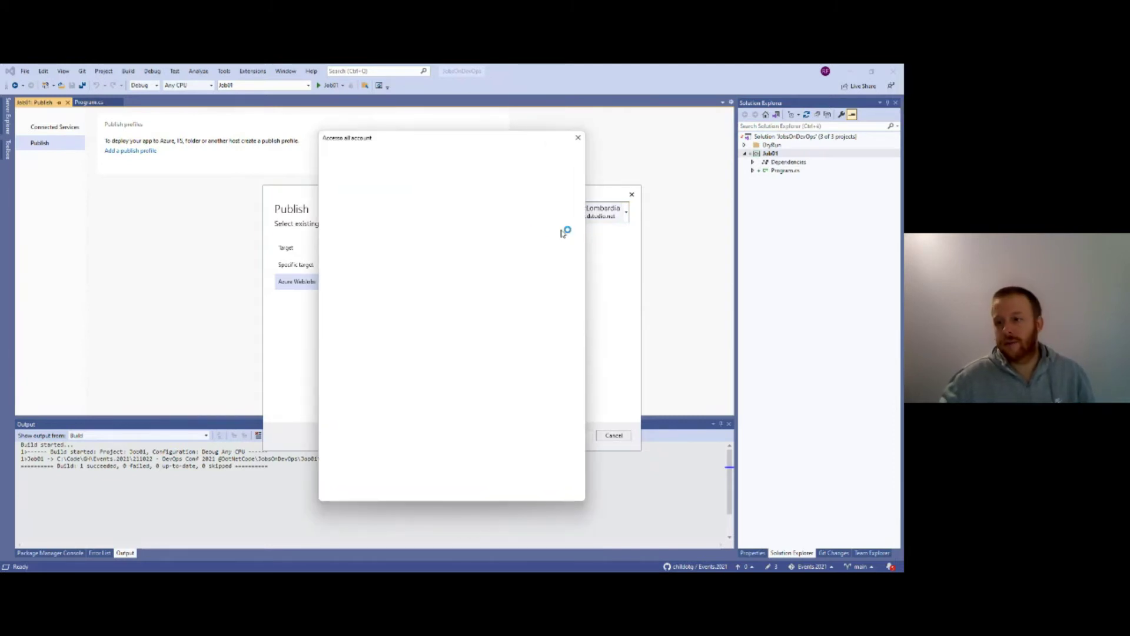
key("Escape")
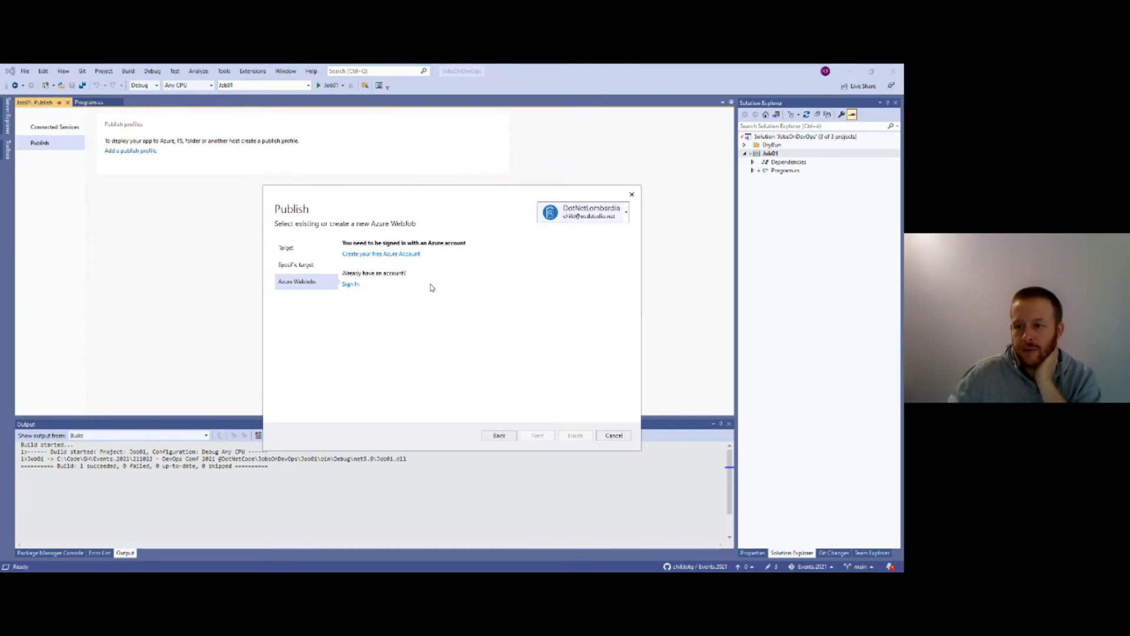
left_click(354, 284)
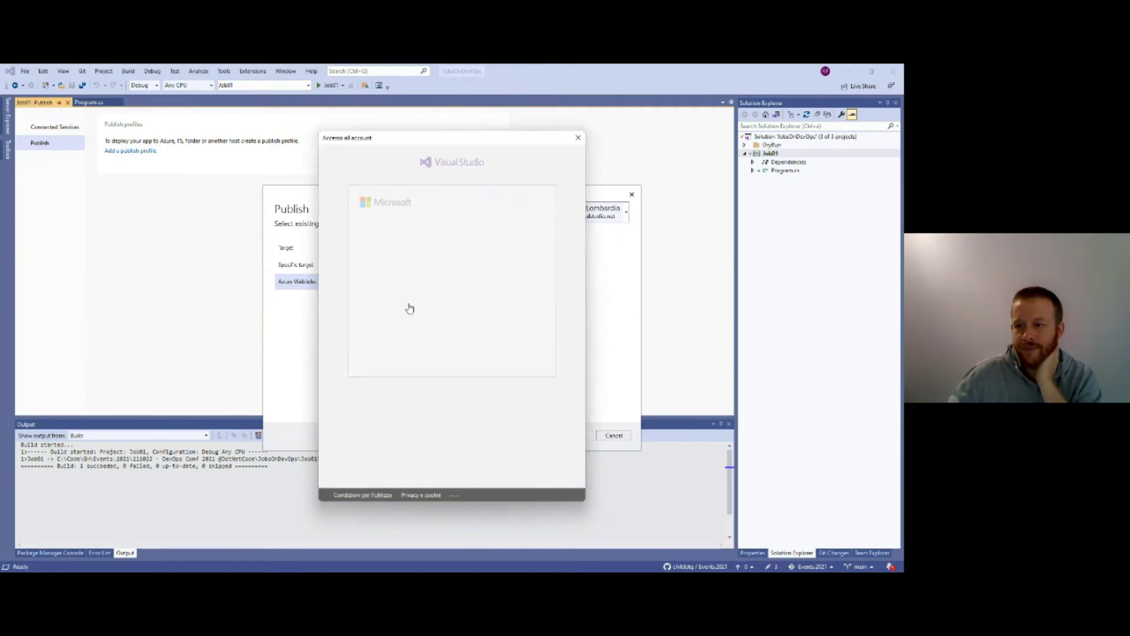
left_click(404, 302)
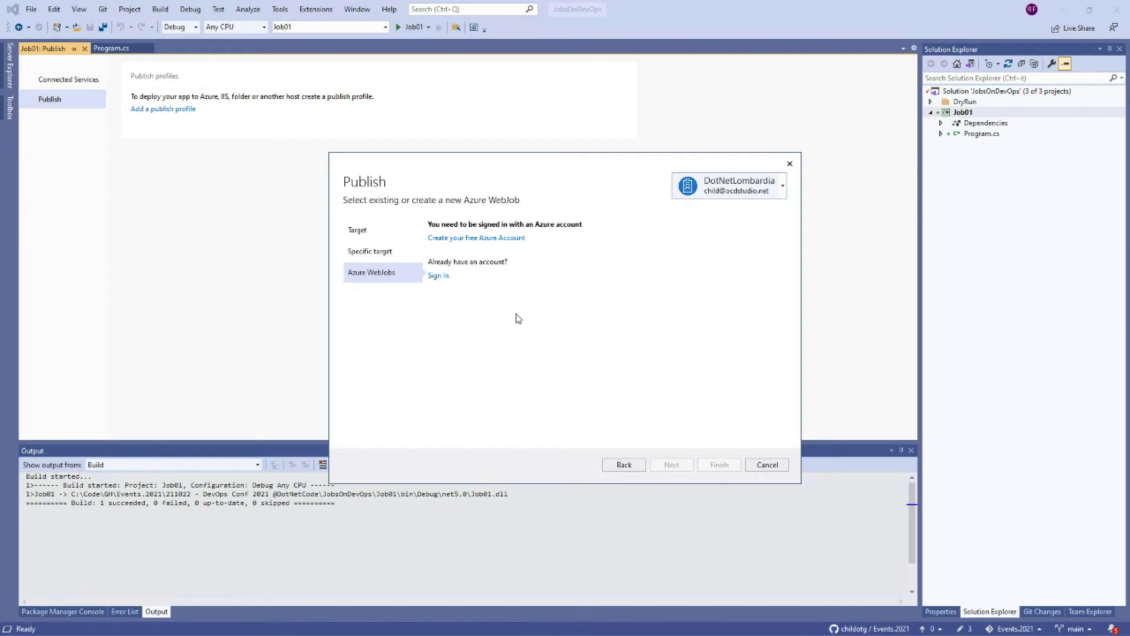
left_click(439, 276)
left_click(530, 247)
left_click(759, 469)
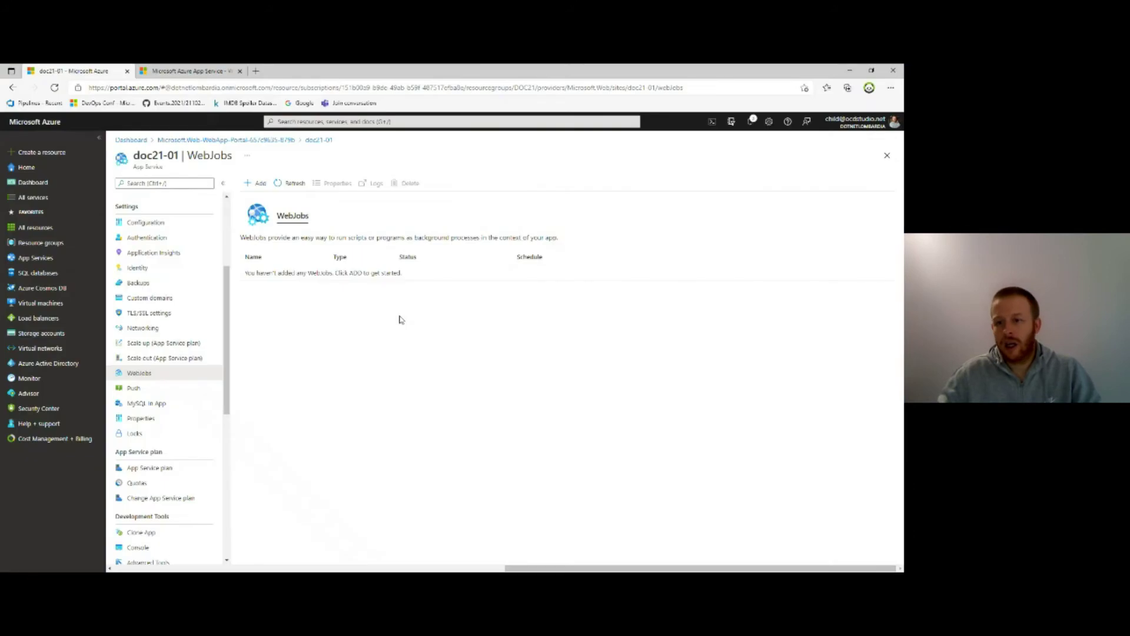
Download doc21-01's publish profile from its Overview and open the download's folder.
scroll(164, 353, "up", 5)
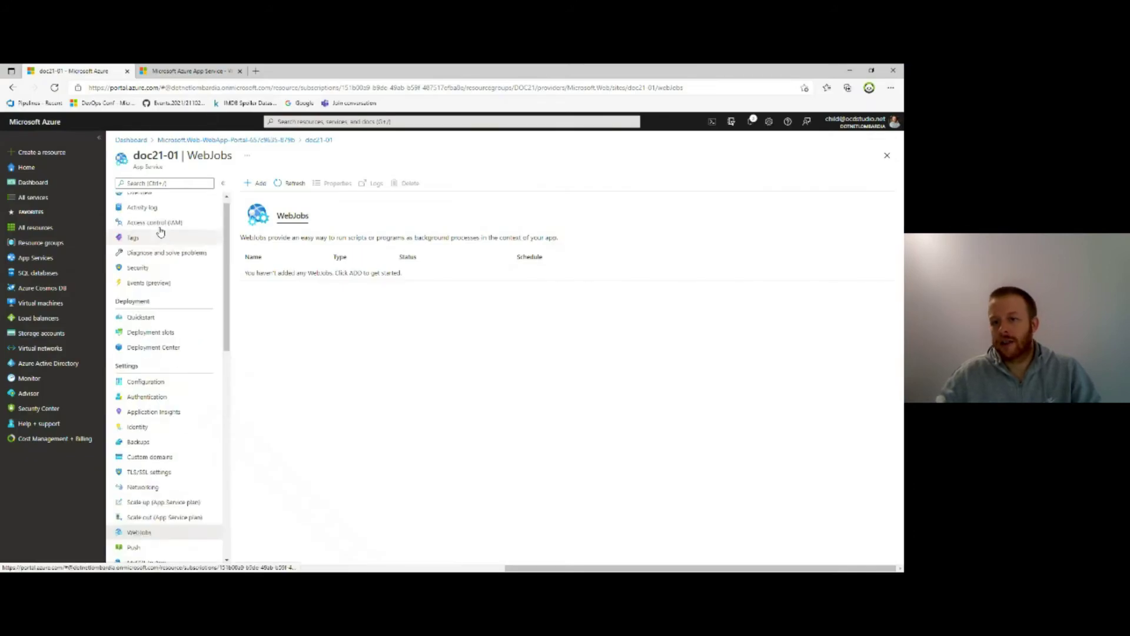
left_click(150, 200)
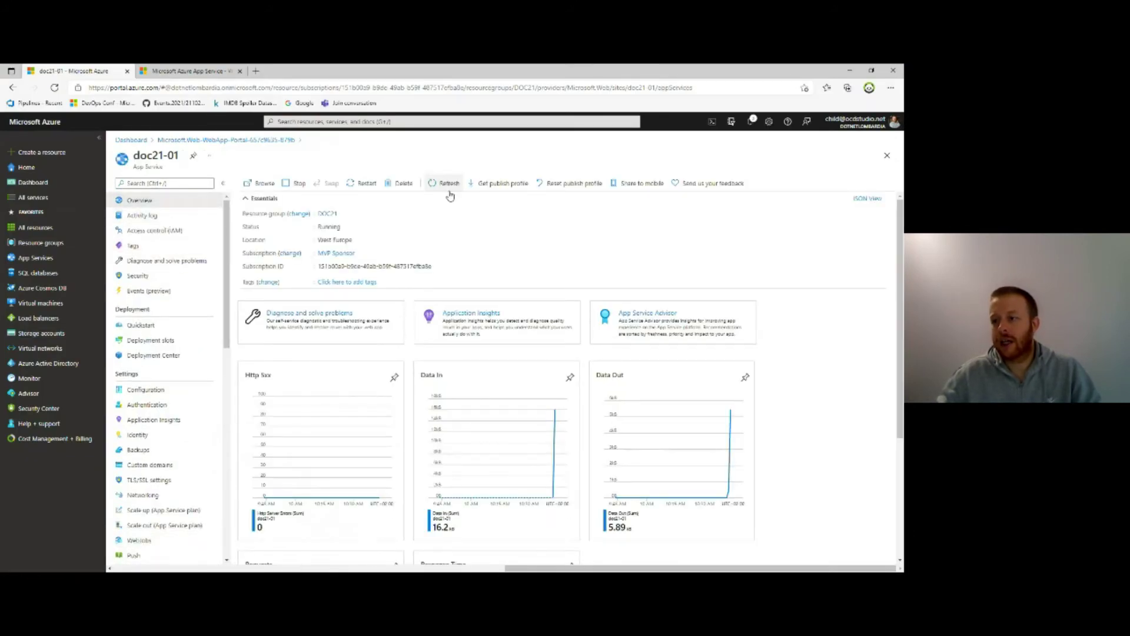
left_click(500, 183)
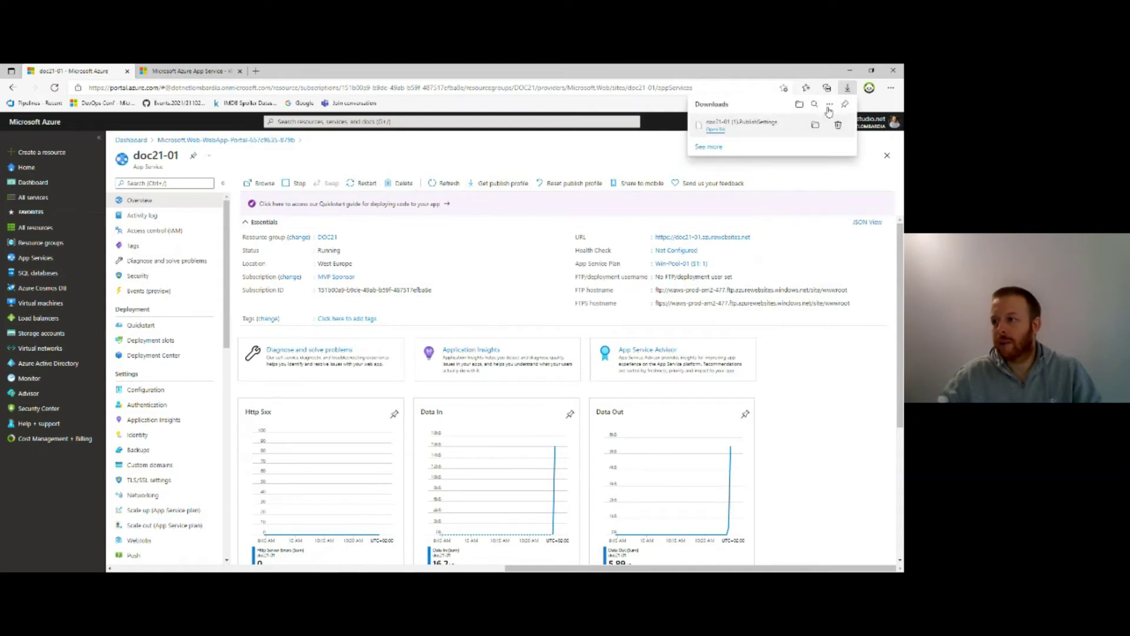
left_click(817, 126)
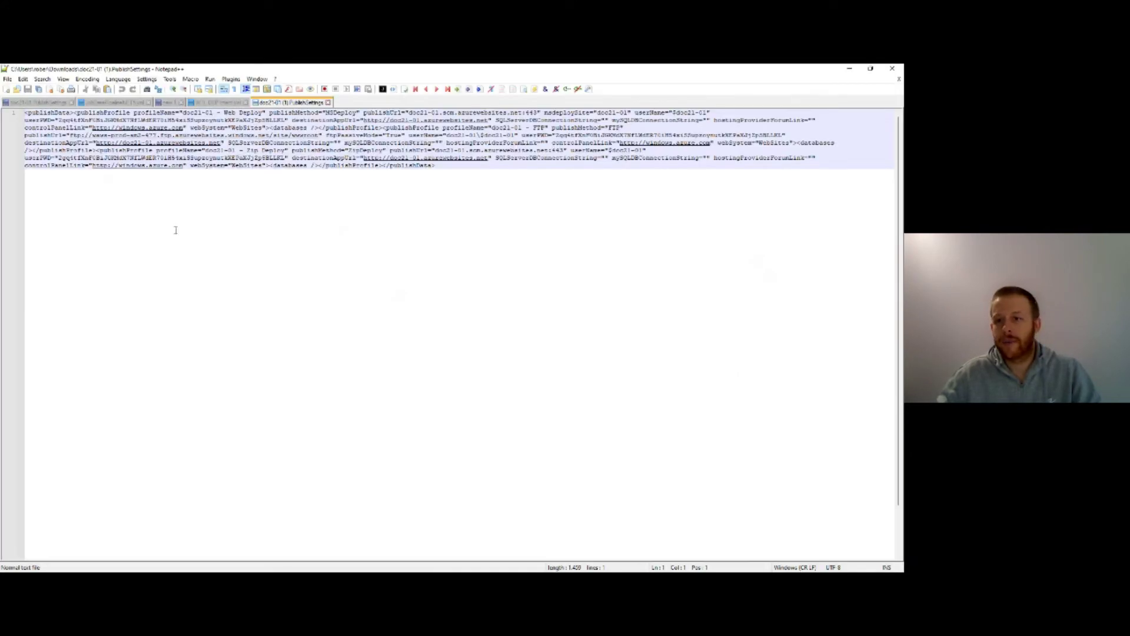
Pretty-print the PublishSettings XML with XML Tools.
left_click(230, 79)
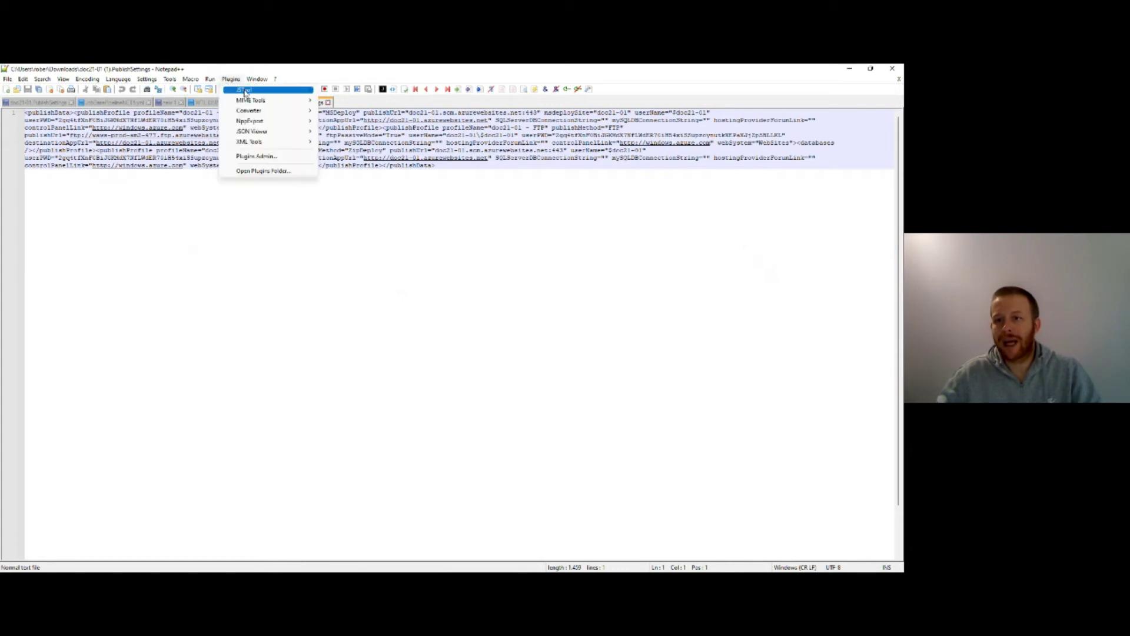
mouse_move(264, 147)
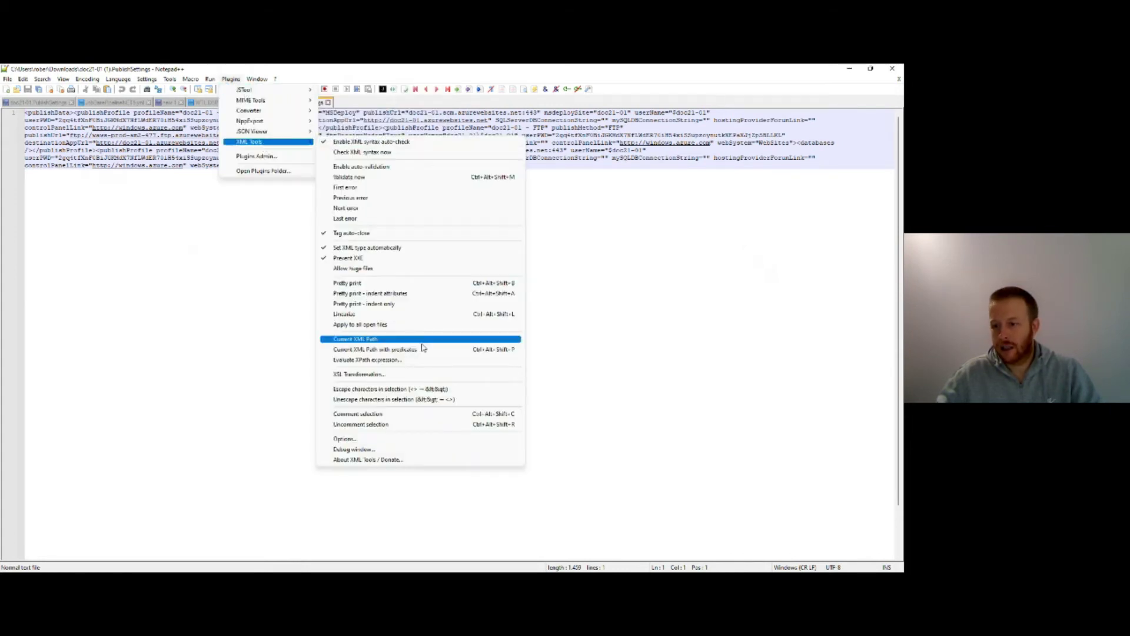
left_click(424, 361)
Inspect the Web Deploy and FTP profiles, including the FTP publish URL, then minimize Notepad++.
left_click(200, 203)
left_click_drag(40, 120, 290, 215)
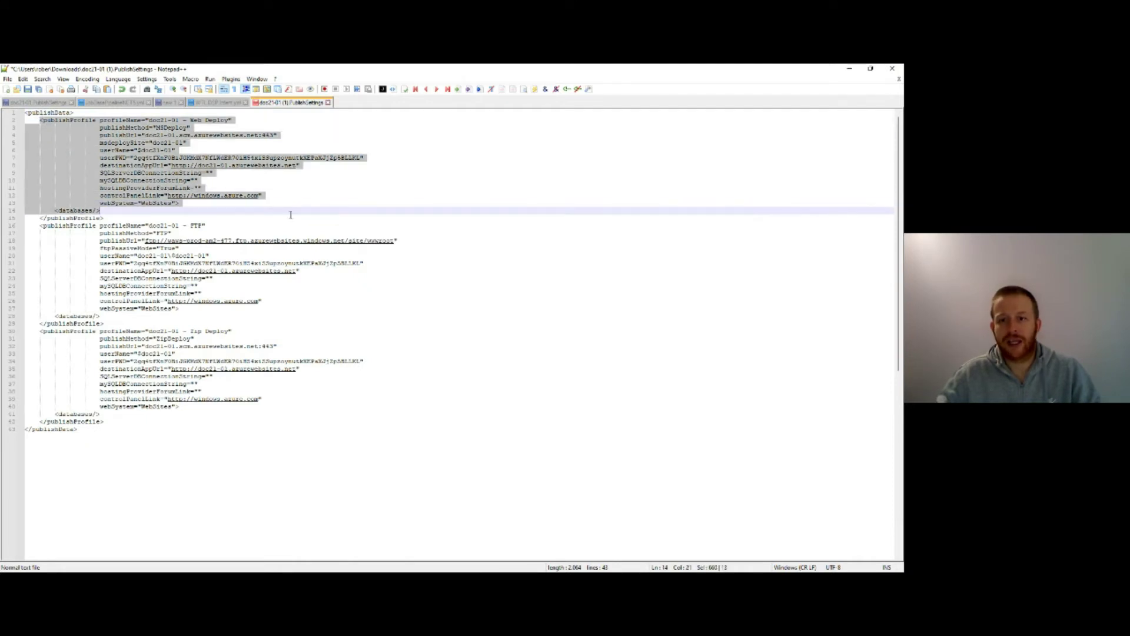
left_click(187, 239)
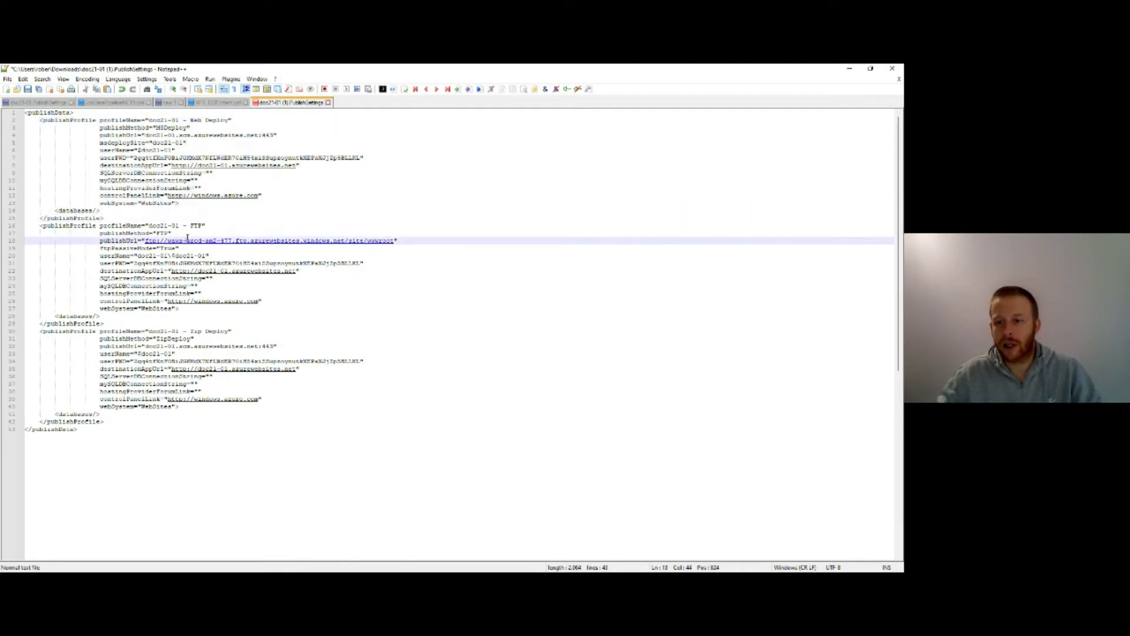
left_click_drag(394, 240, 206, 256)
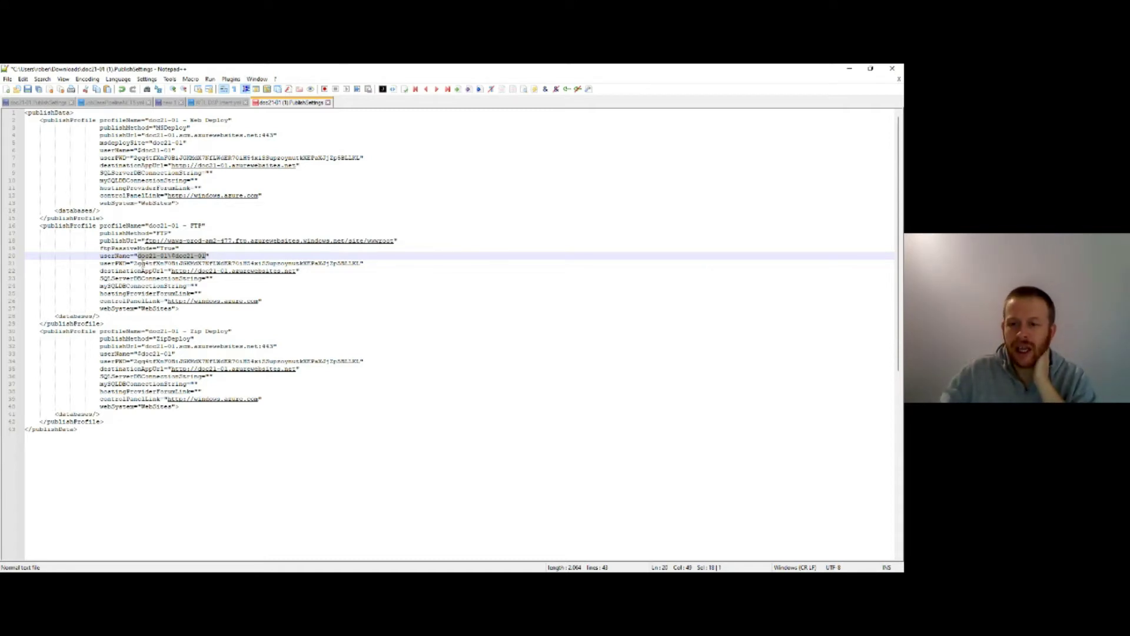
left_click_drag(107, 218, 39, 122)
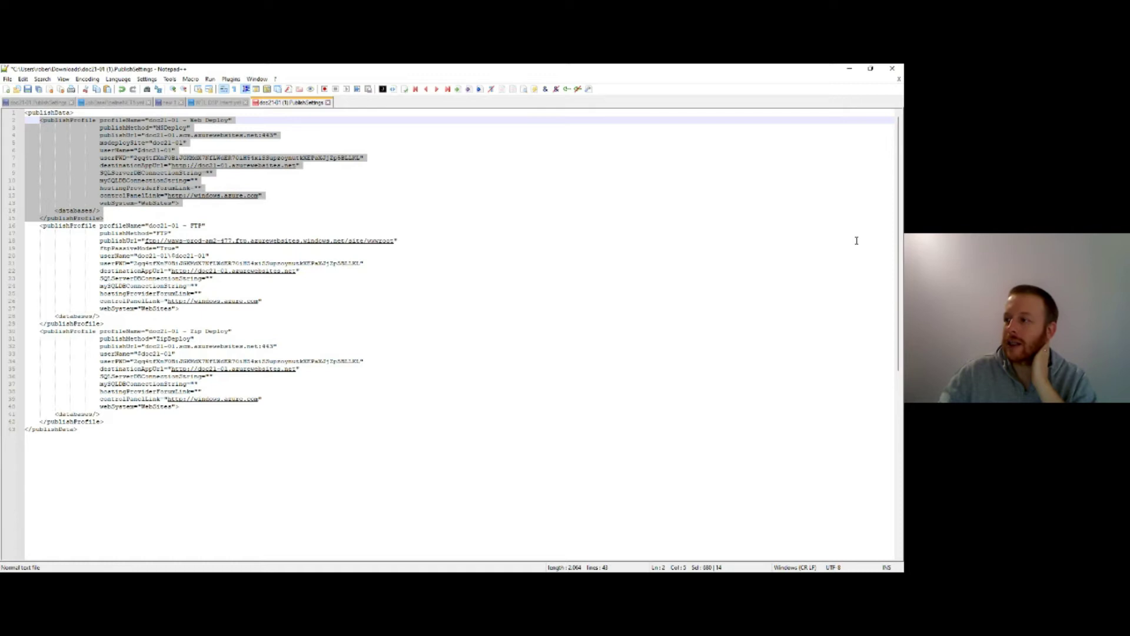
left_click(848, 71)
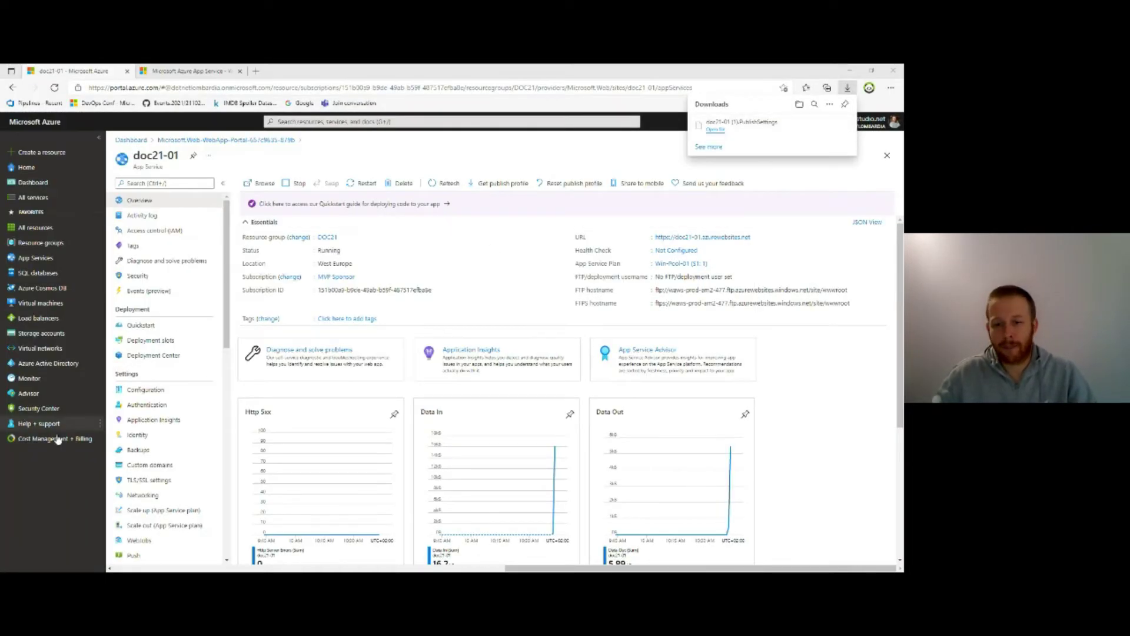
Launch doc21-01's App Service Editor, inspect wwwroot's hostingstart.html, then return to Visual Studio.
scroll(168, 444, "down", 2)
scroll(168, 444, "down", 3)
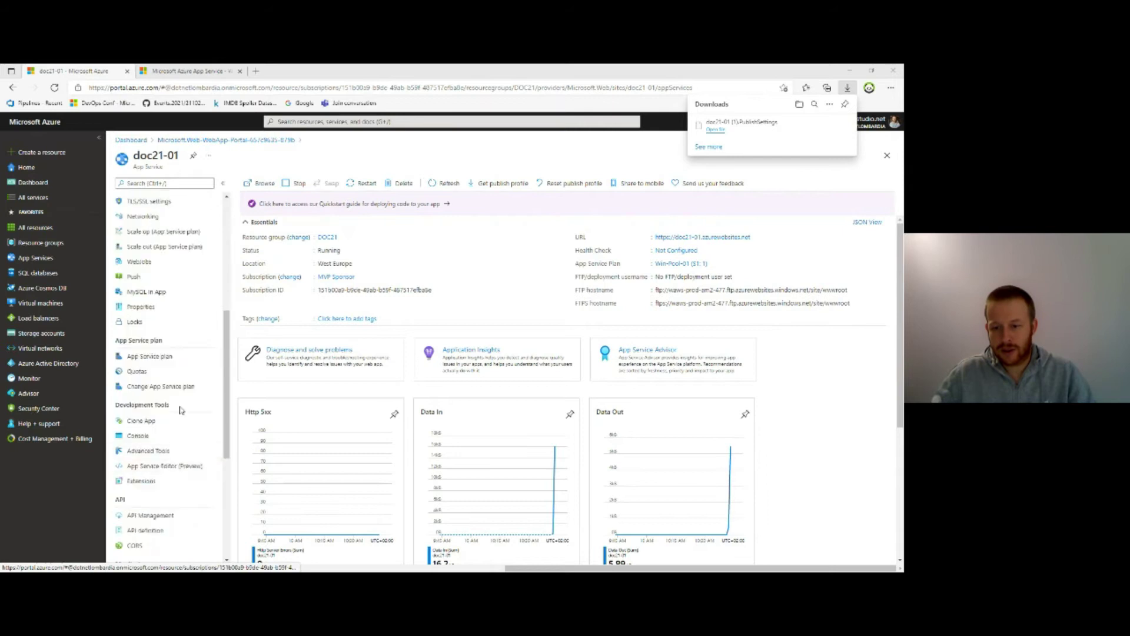
left_click(172, 467)
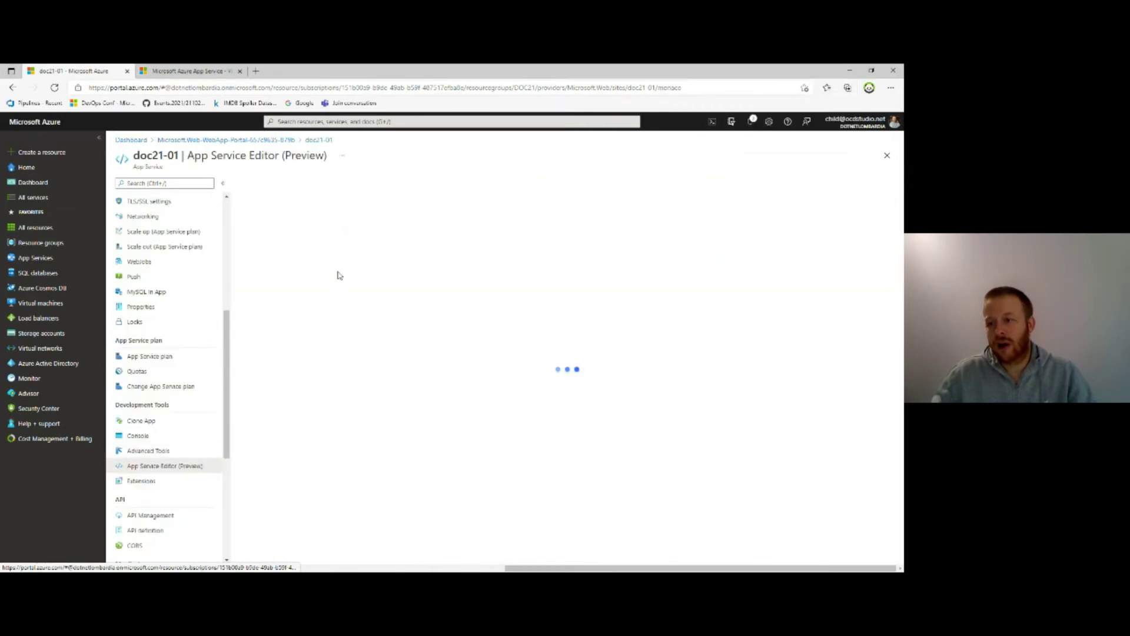
left_click(244, 234)
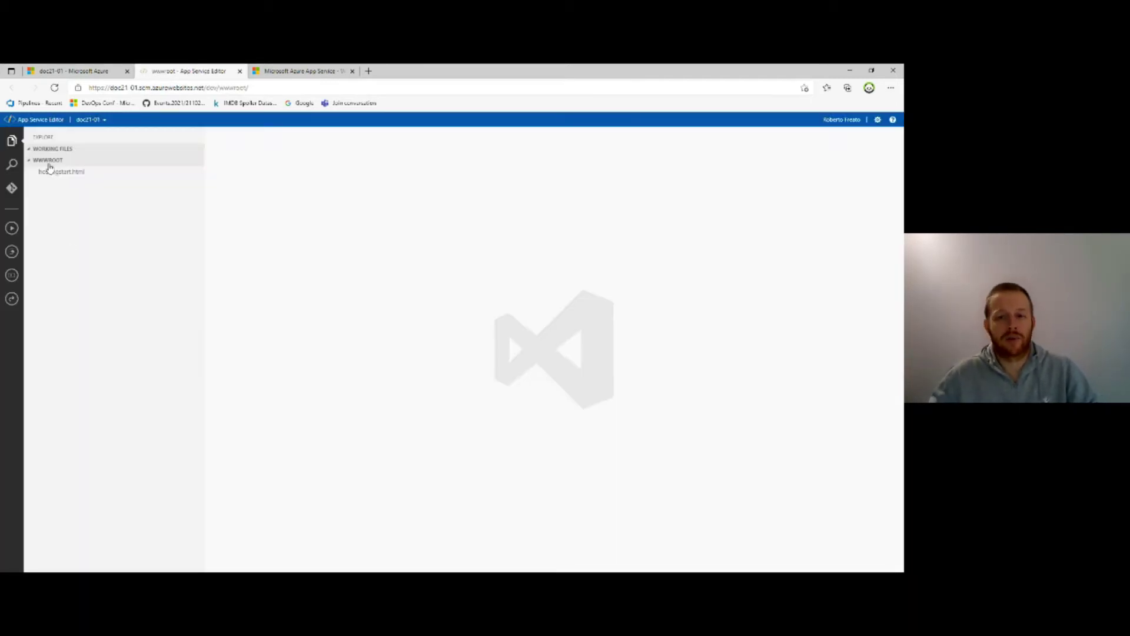
right_click(52, 163)
left_click(38, 181)
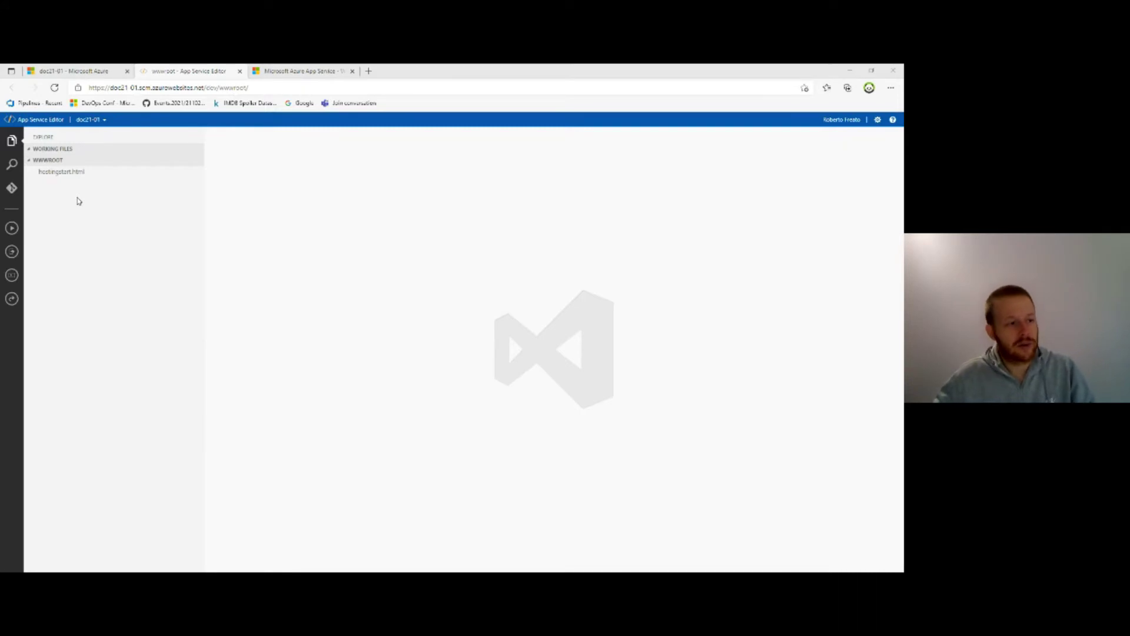
key("alt+Tab")
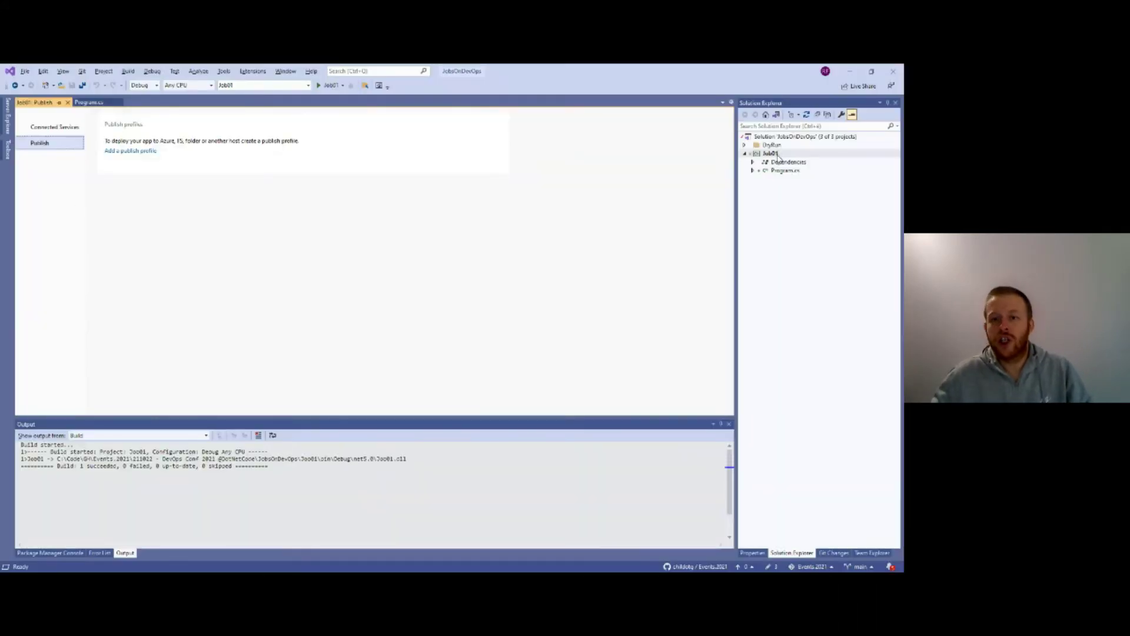
Start publishing the Job01 project with Azure, then Azure WebJobs, as the publish target.
right_click(777, 158)
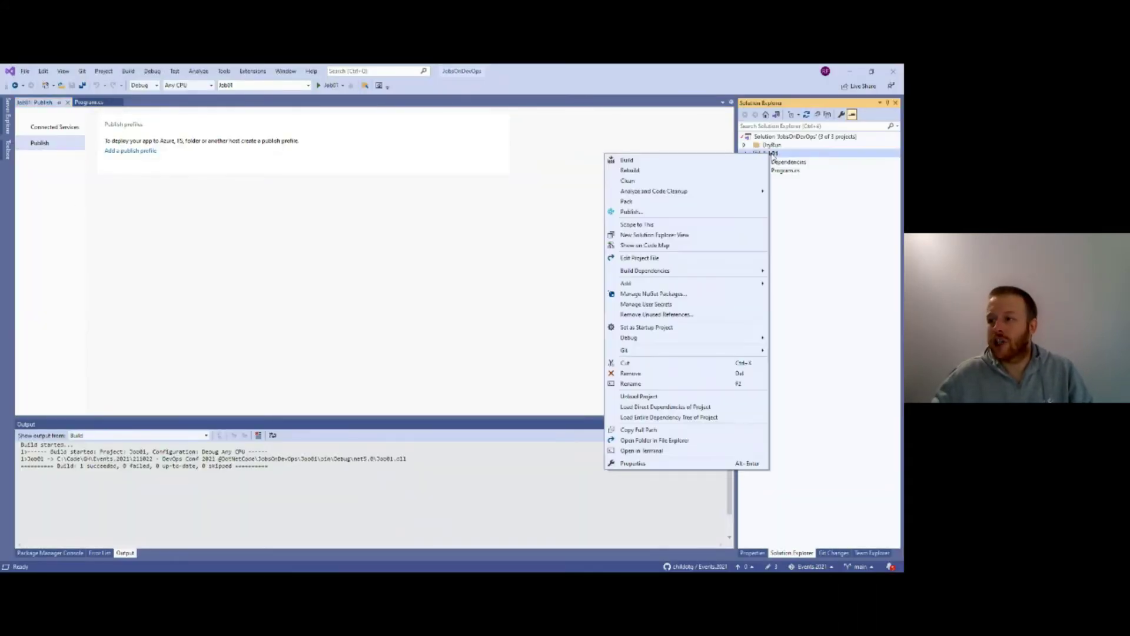
left_click(677, 215)
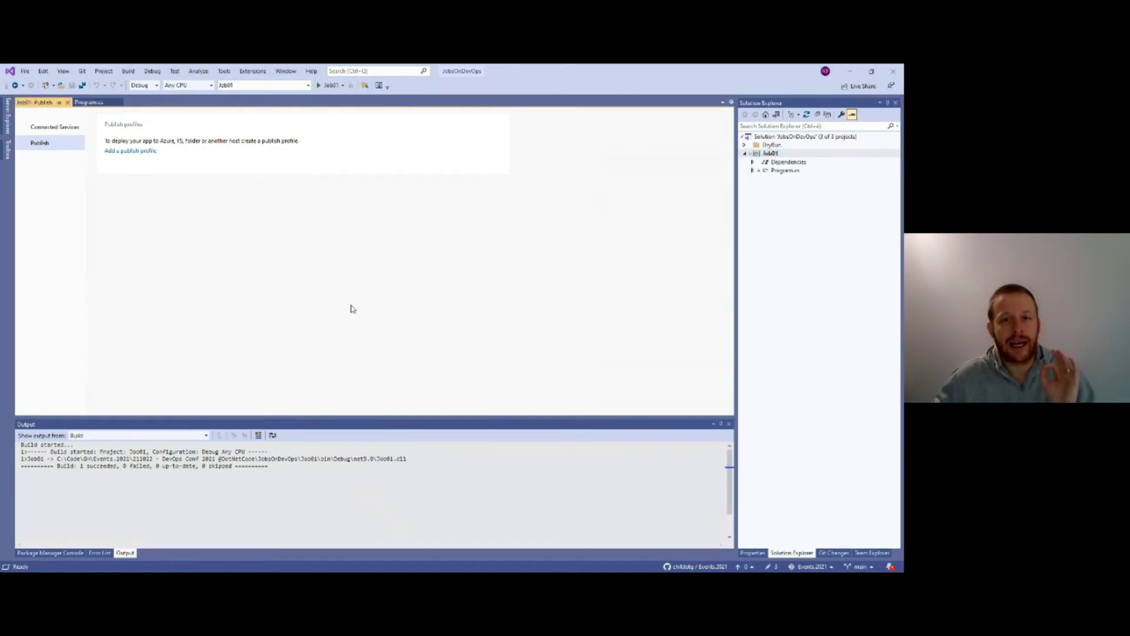
right_click(776, 155)
left_click(655, 210)
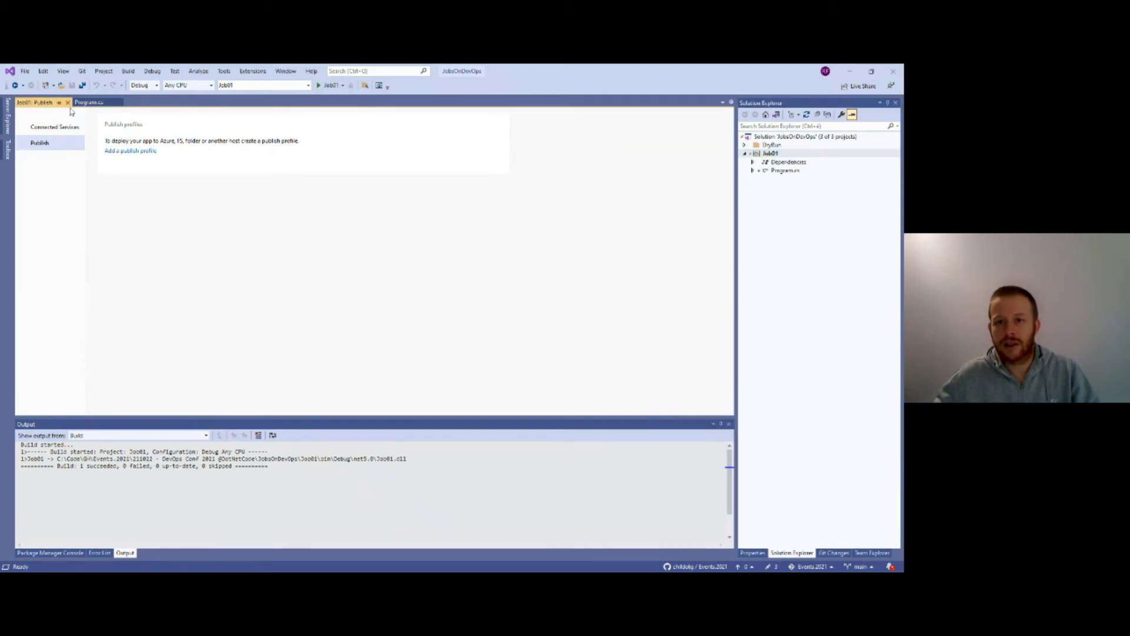
left_click(65, 128)
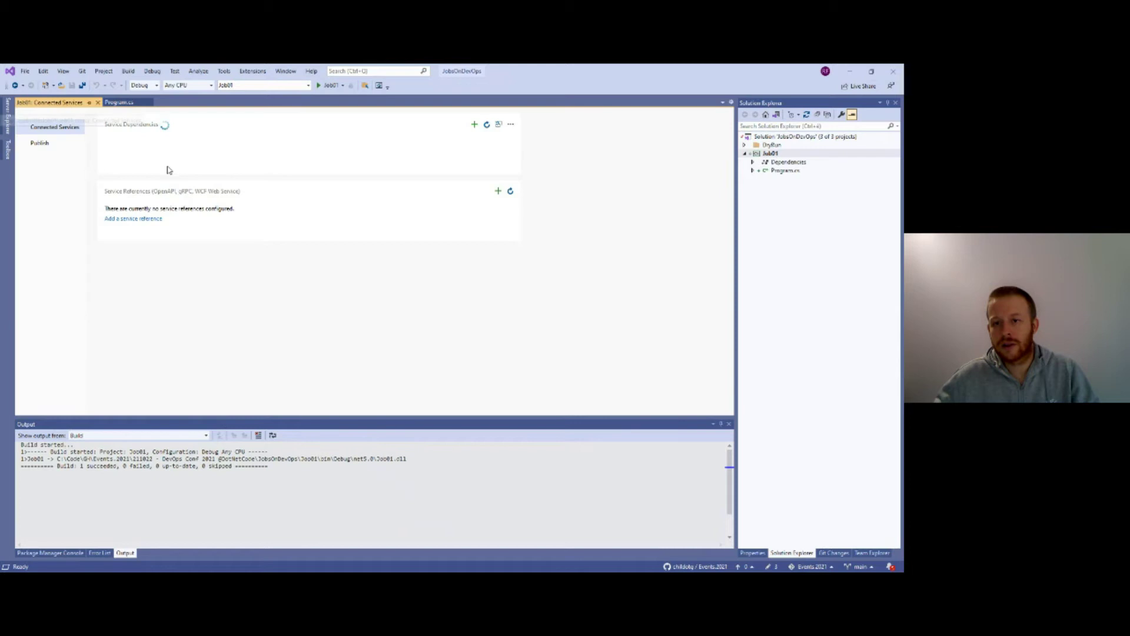
left_click(97, 103)
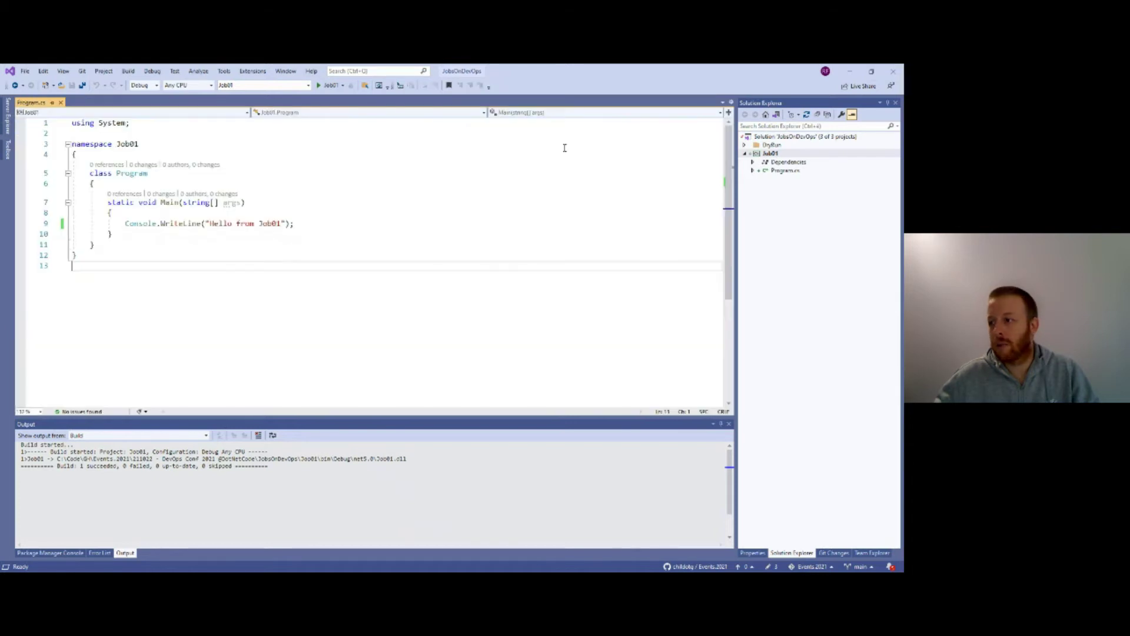
right_click(769, 154)
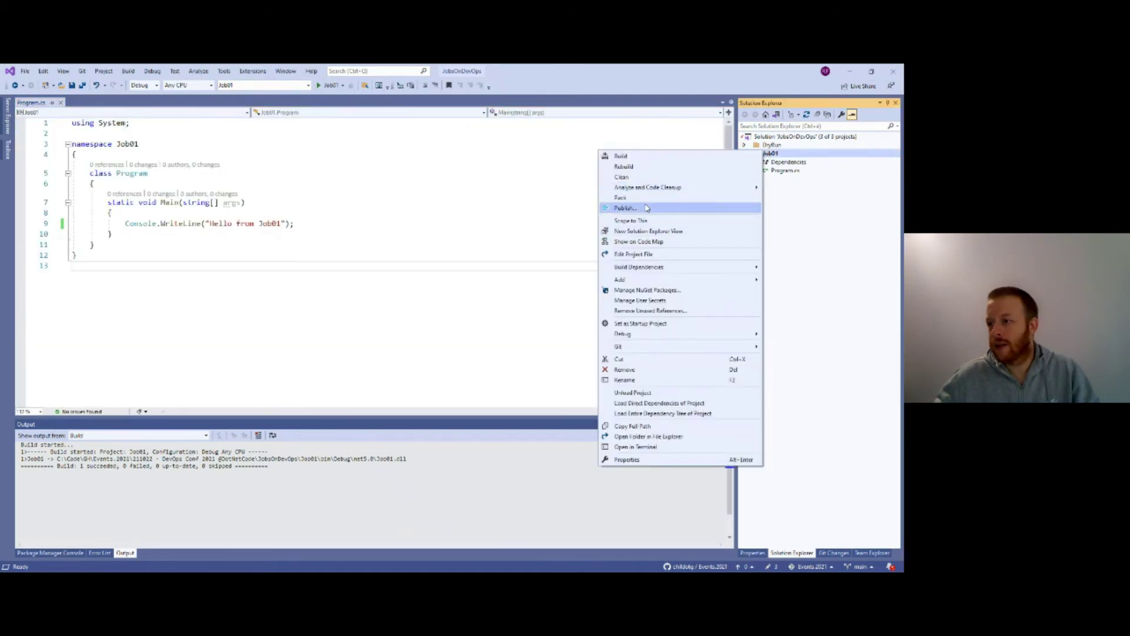
left_click(647, 208)
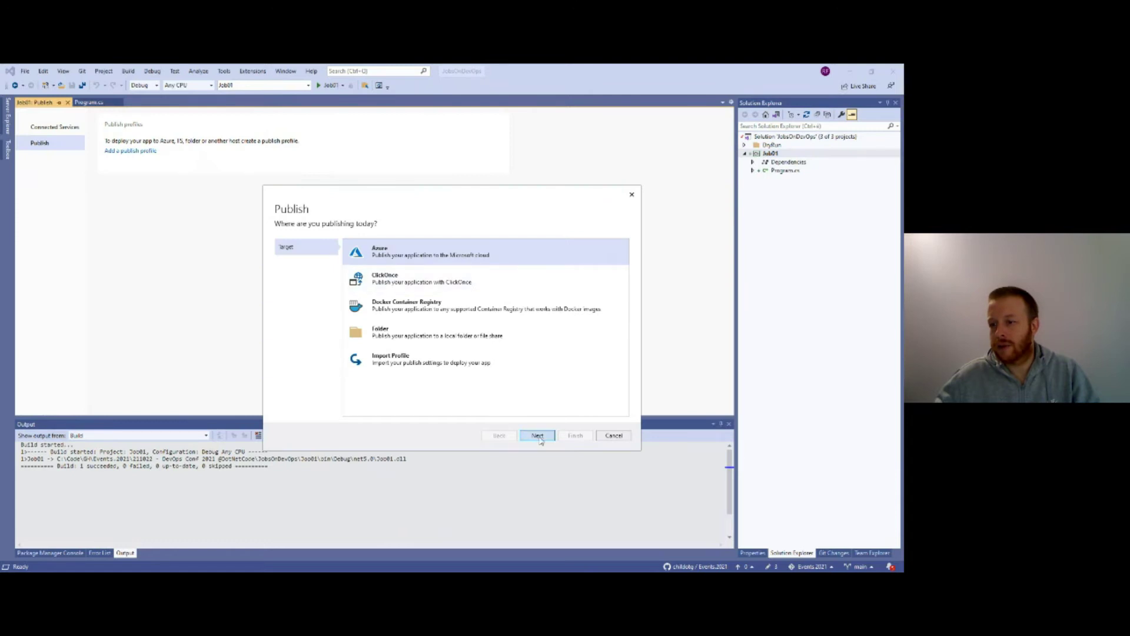
left_click(537, 435)
left_click(537, 435)
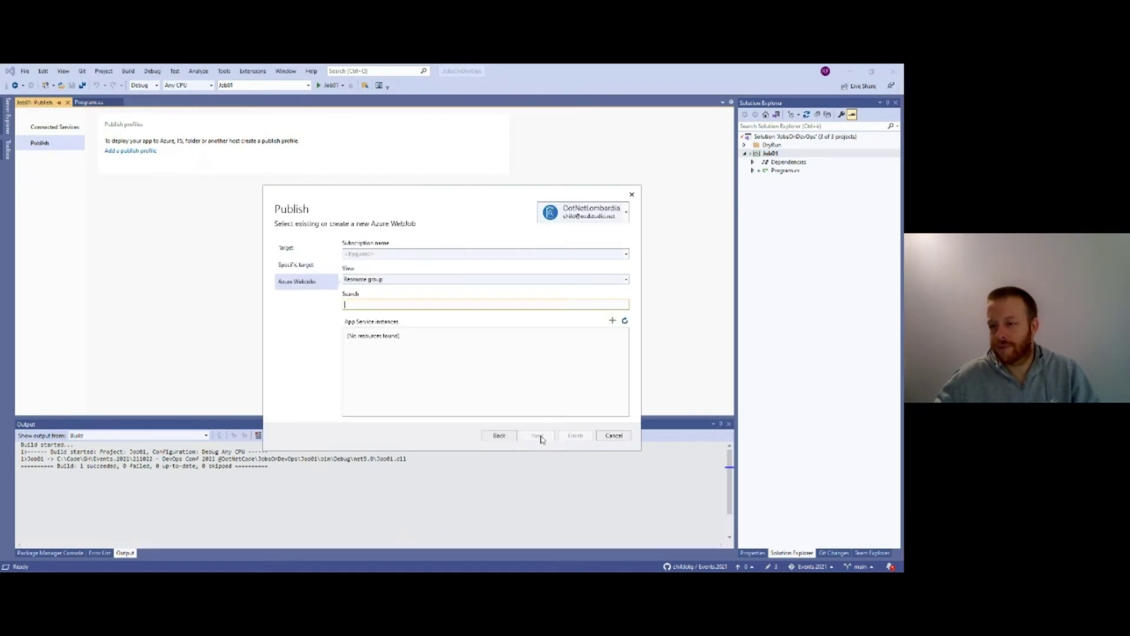
Select the MVP Sponsor subscription and doc21-01 under DOC21, finish the profile, and publish Job01.
left_click(394, 254)
left_click(362, 291)
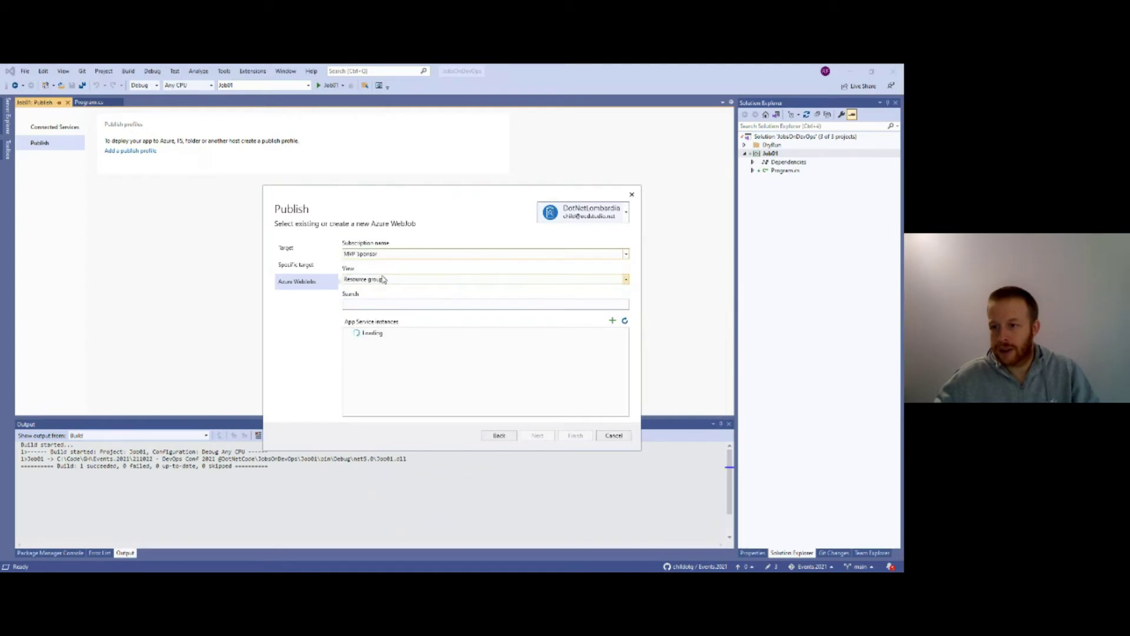
left_click(386, 281)
left_click(382, 290)
left_click(348, 333)
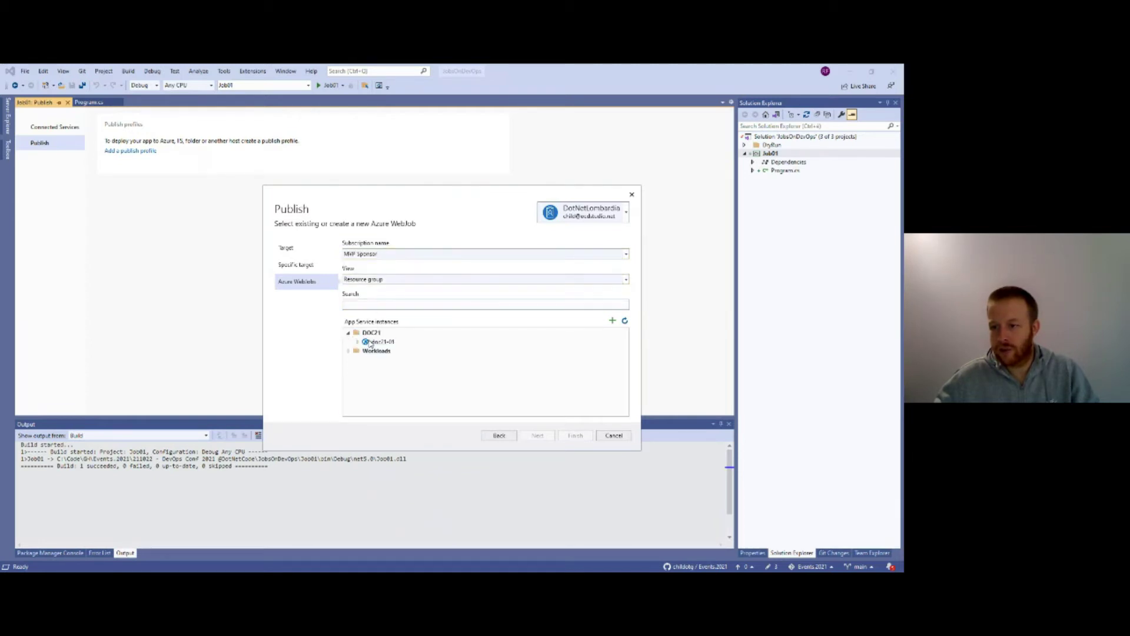
left_click(574, 436)
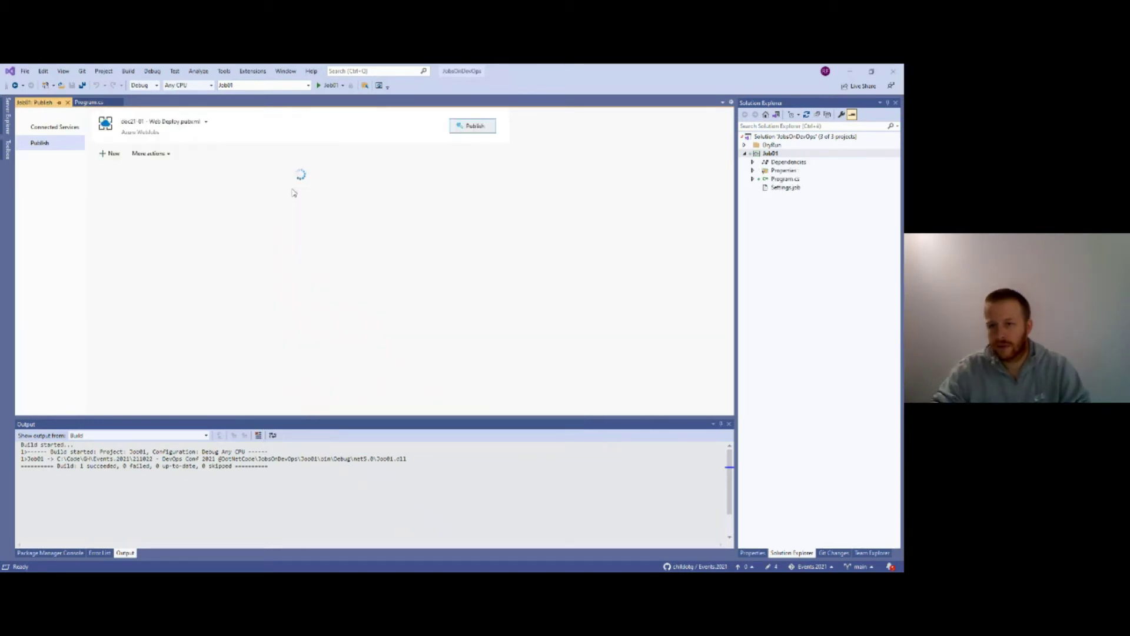
left_click(473, 126)
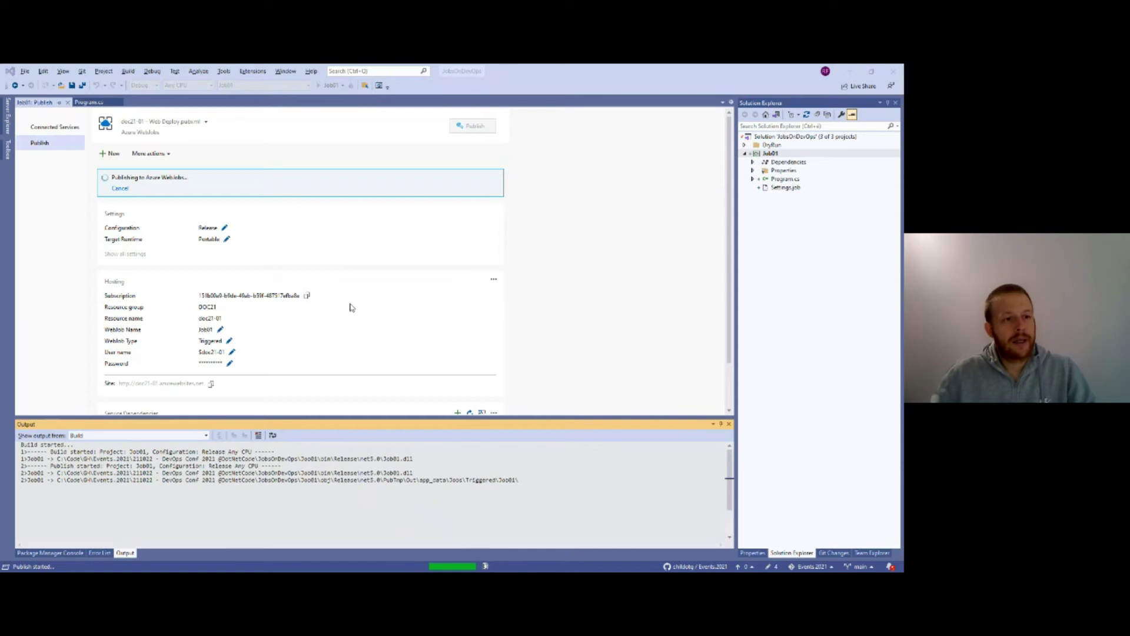
key("alt+Tab")
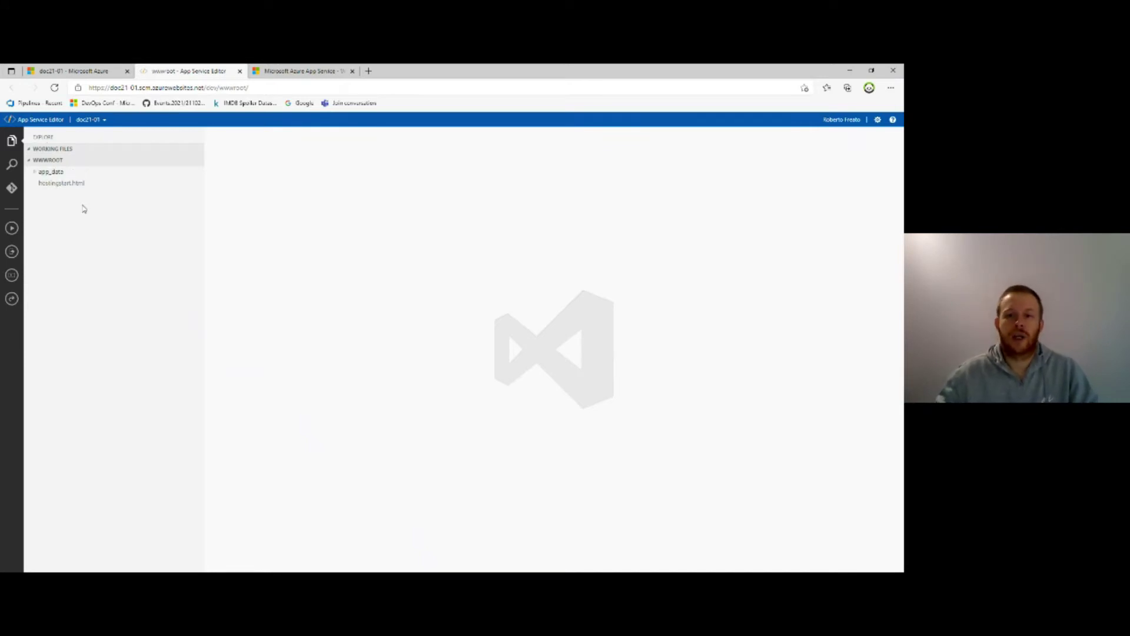
Expand app_data and inspect the deployed Settings.job and run.cmd files.
left_click(35, 172)
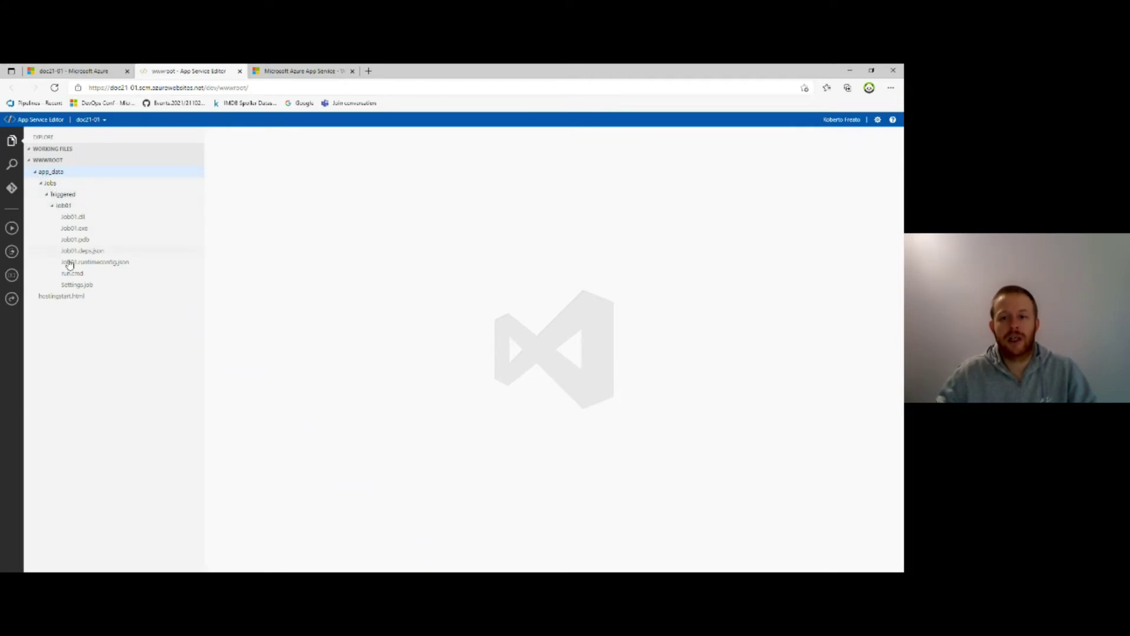
left_click(72, 286)
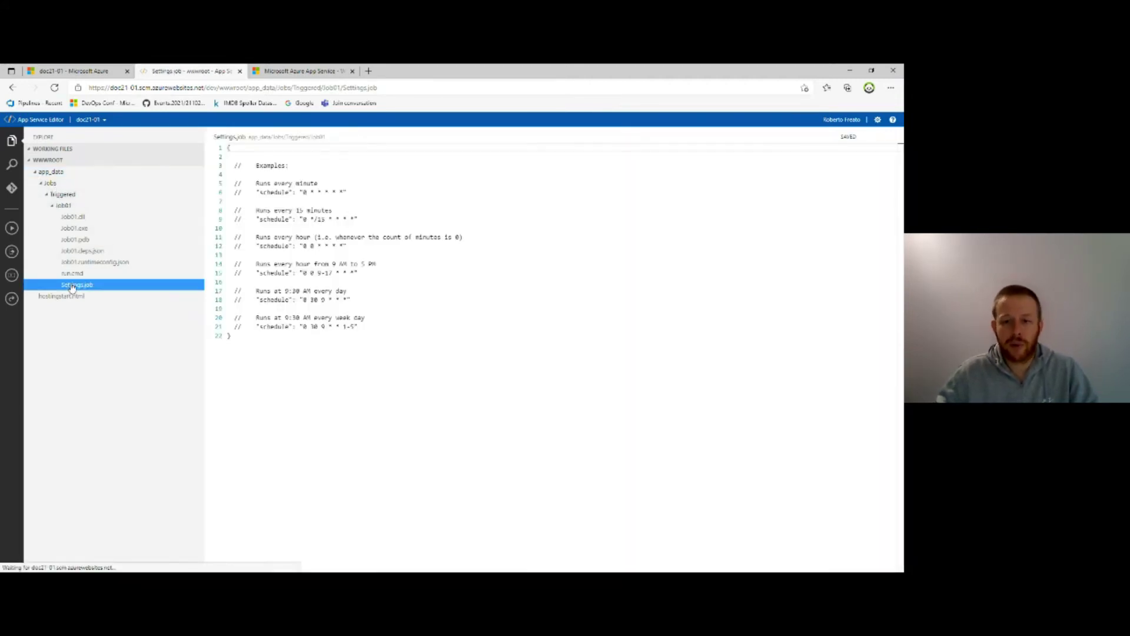
left_click(74, 275)
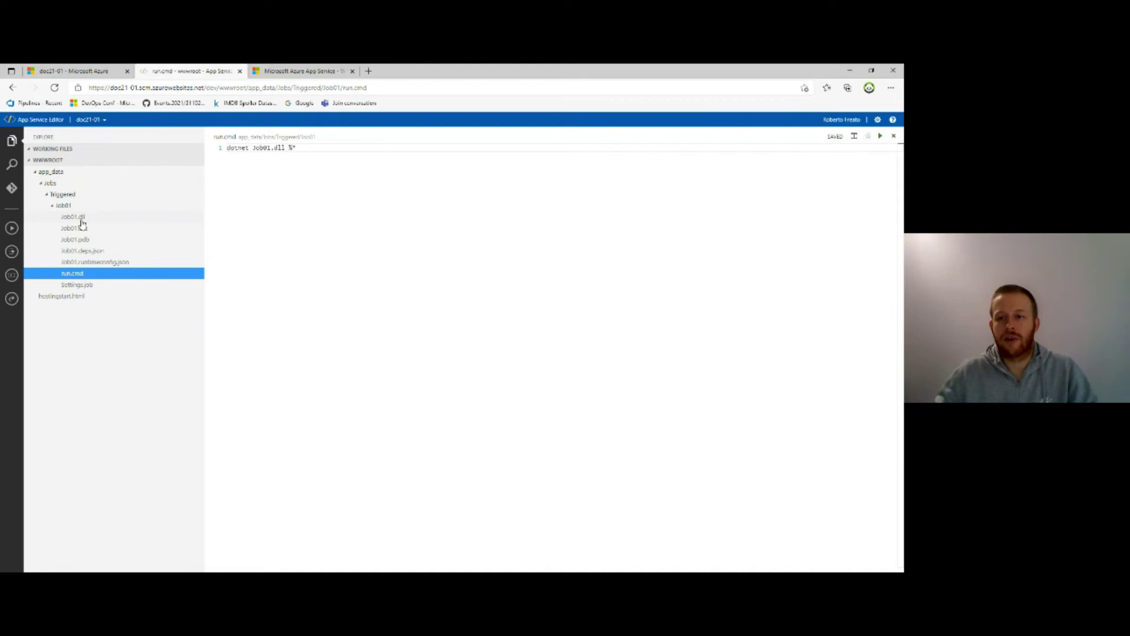
left_click(83, 285)
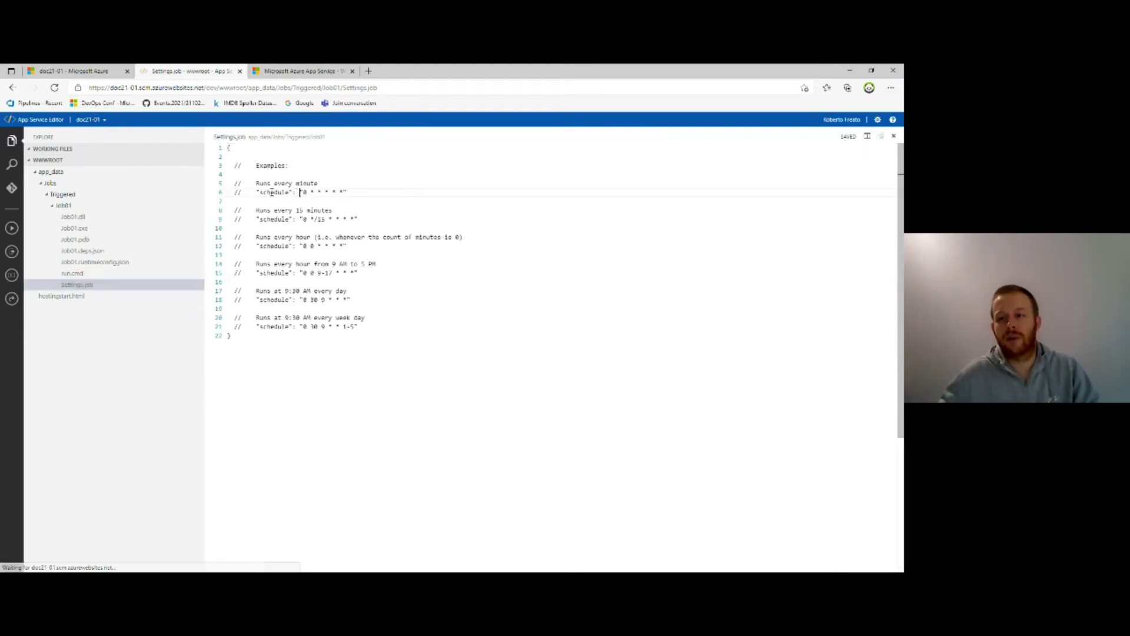
Copy the every-minute schedule "0 * * * * *" onto line 2 of Settings.job and save it.
left_click_drag(256, 192, 349, 192)
key("ctrl+c")
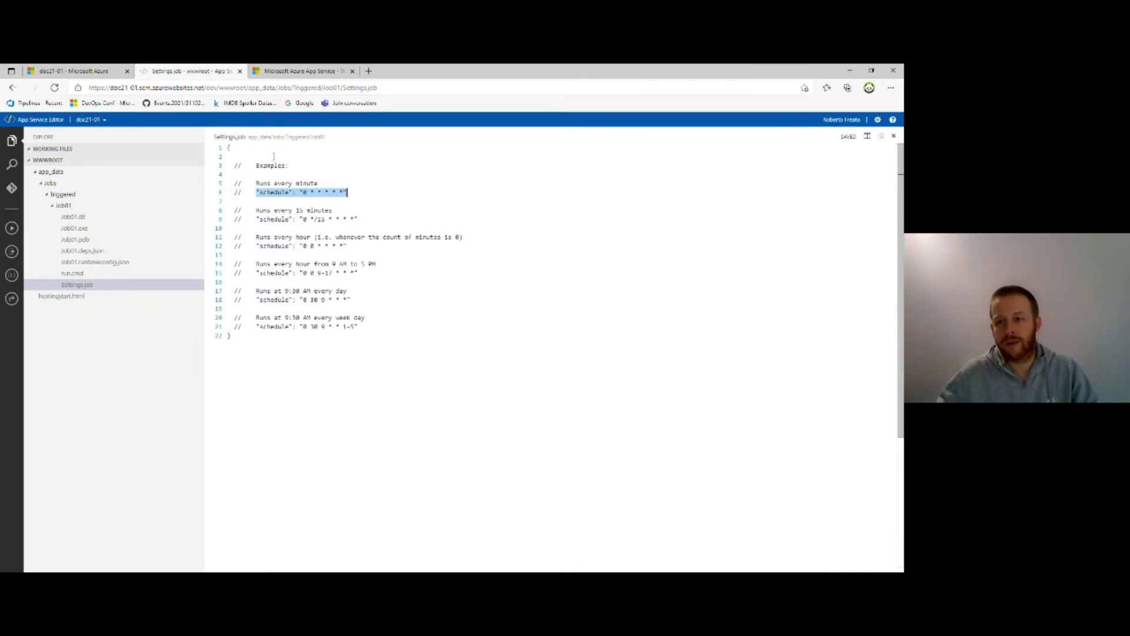
left_click(272, 153)
key("ctrl+v")
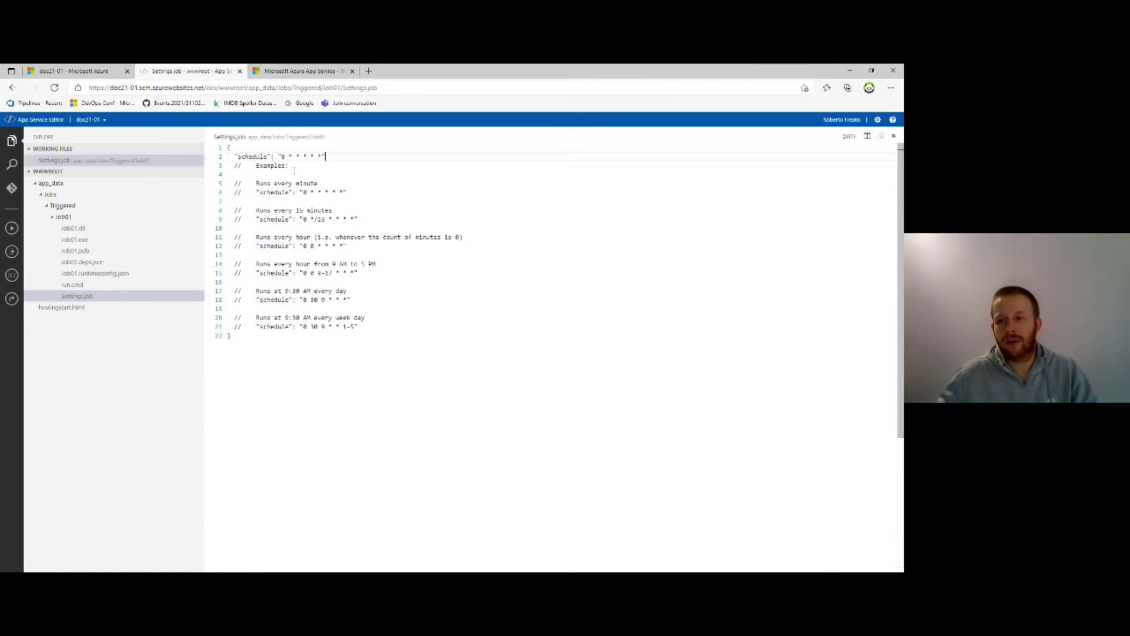
key("ctrl+s")
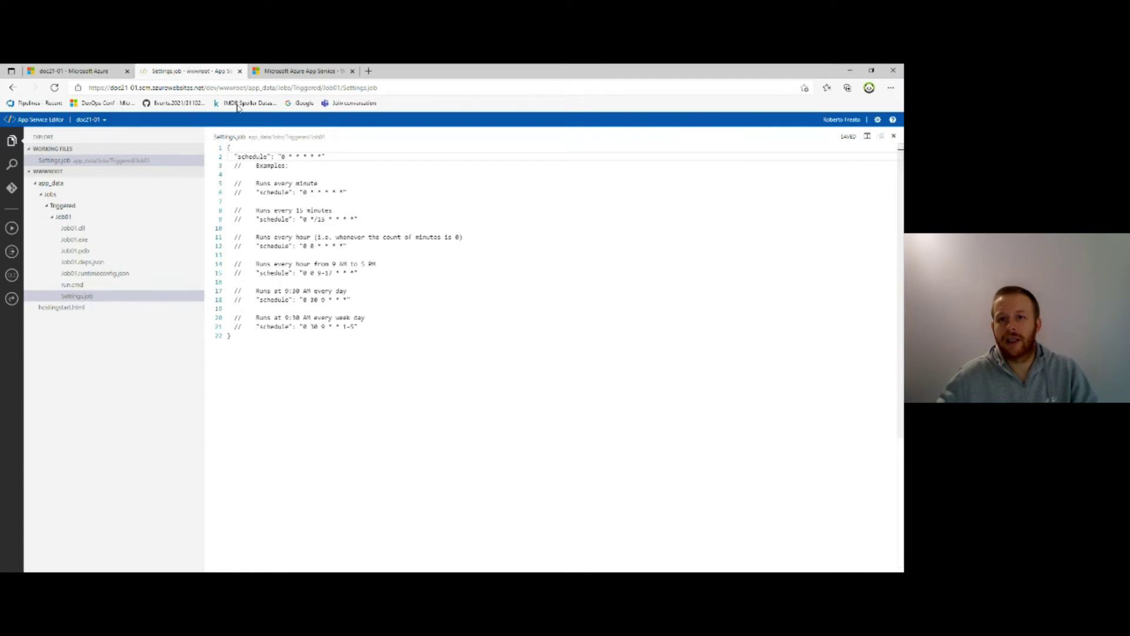
left_click(106, 75)
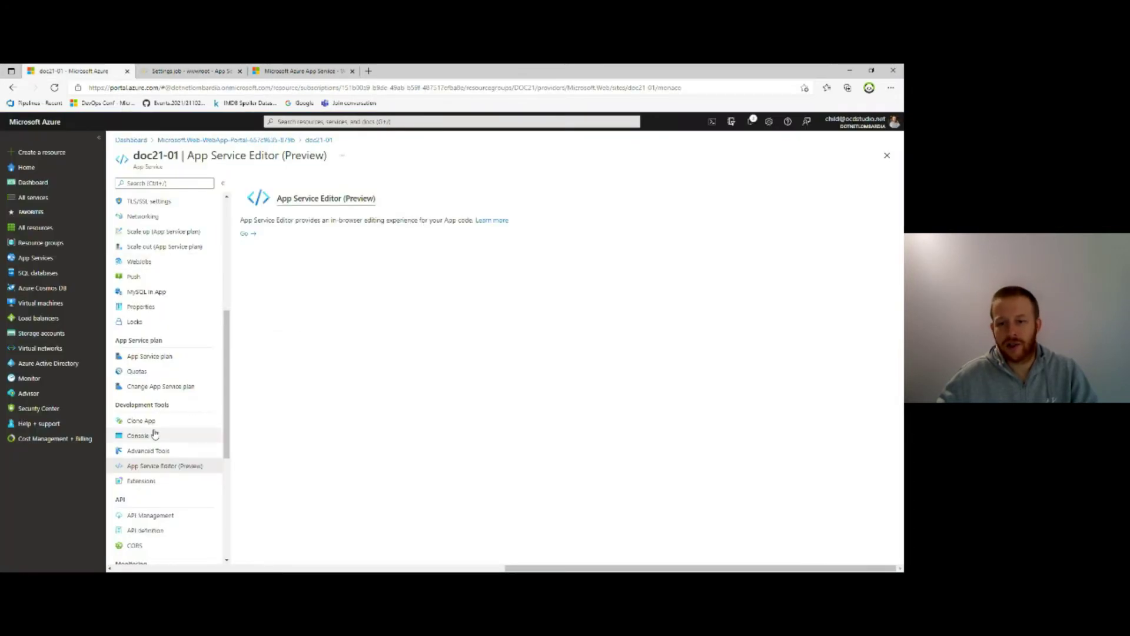
In doc21-01's WebJobs list, select Job01, run it after confirming, and open its logs.
left_click(139, 261)
left_click_drag(518, 273, 563, 280)
left_click(552, 330)
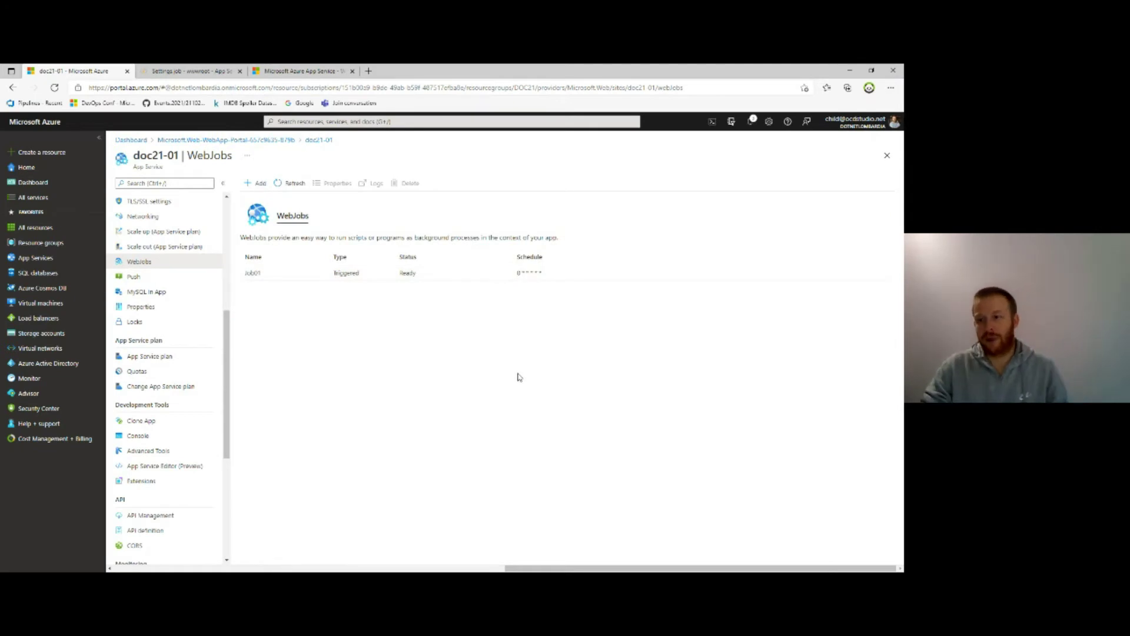
left_click(340, 273)
left_click(324, 185)
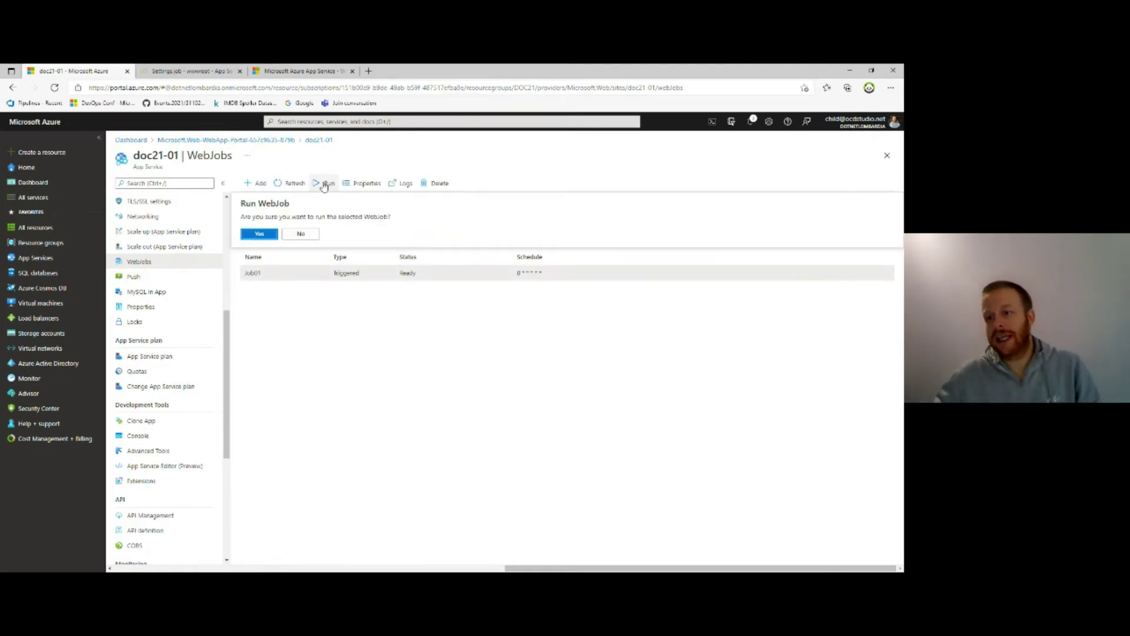
left_click(259, 233)
left_click(404, 184)
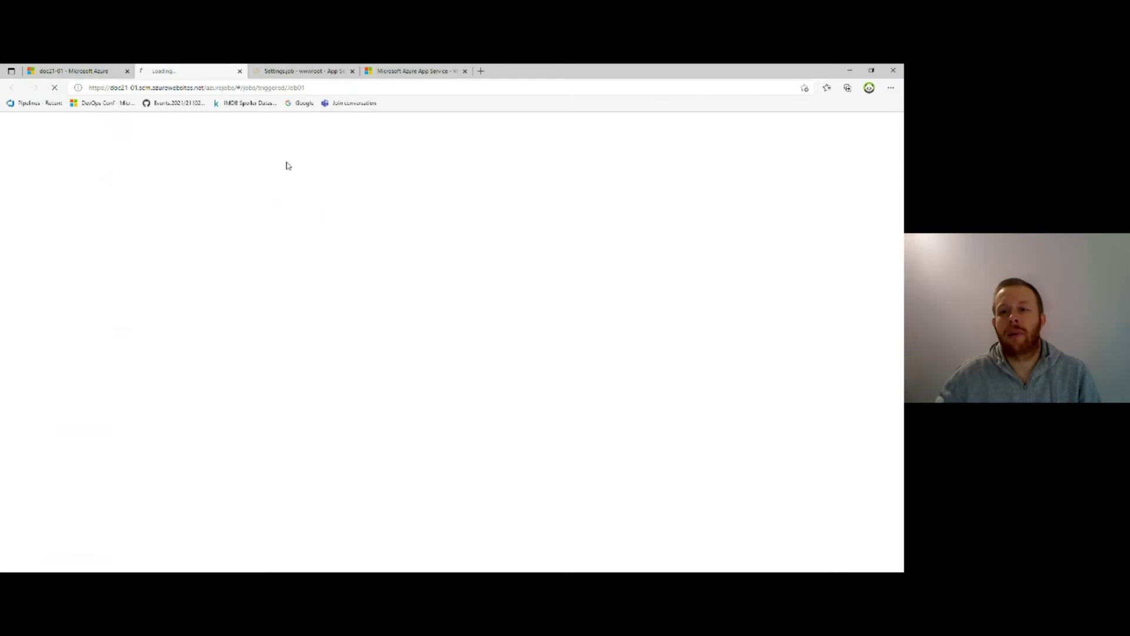
Highlight the scm part of the WebJobs dashboard address.
double_click(145, 89)
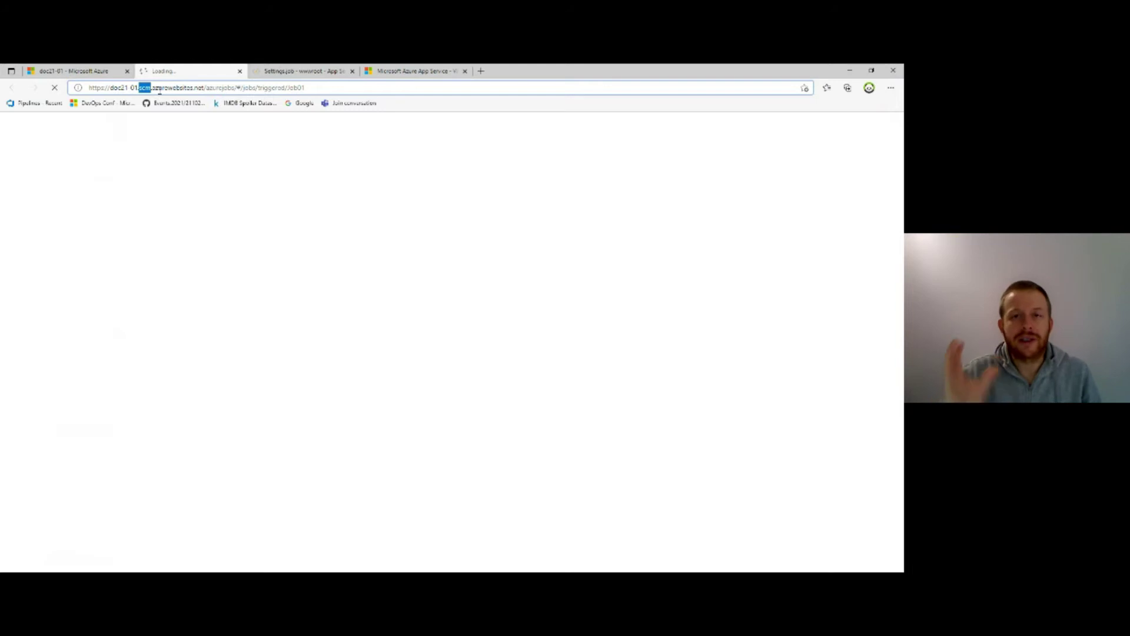
left_click(232, 88)
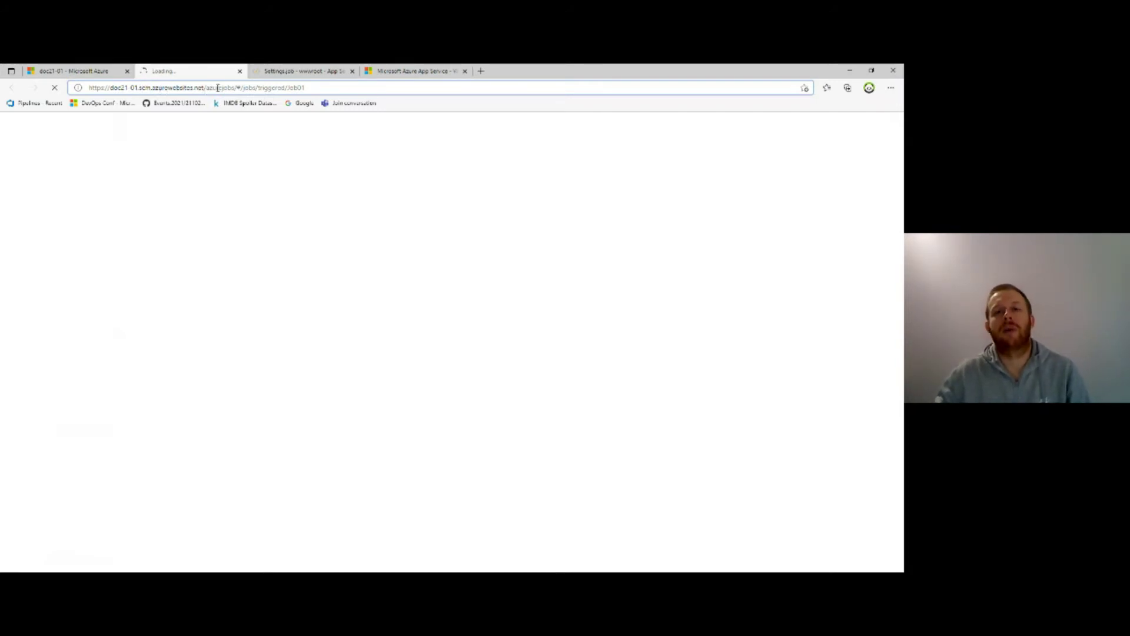
left_click(218, 88)
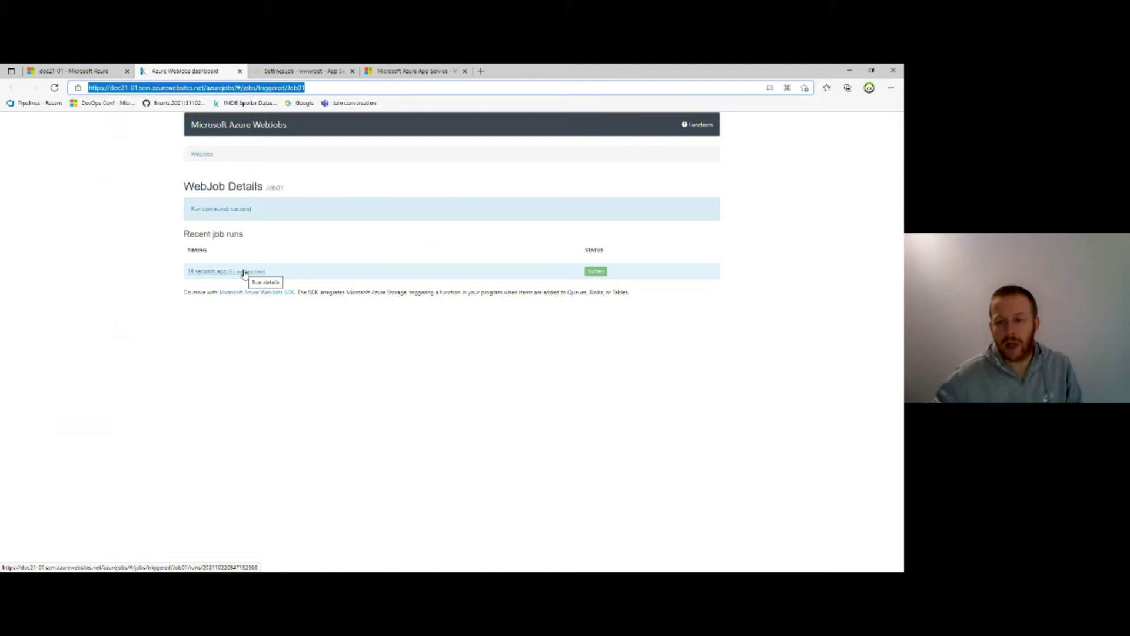
View the latest Job01 run's output, go back to the WebJobs list, then reopen Job01's runs.
left_click(240, 273)
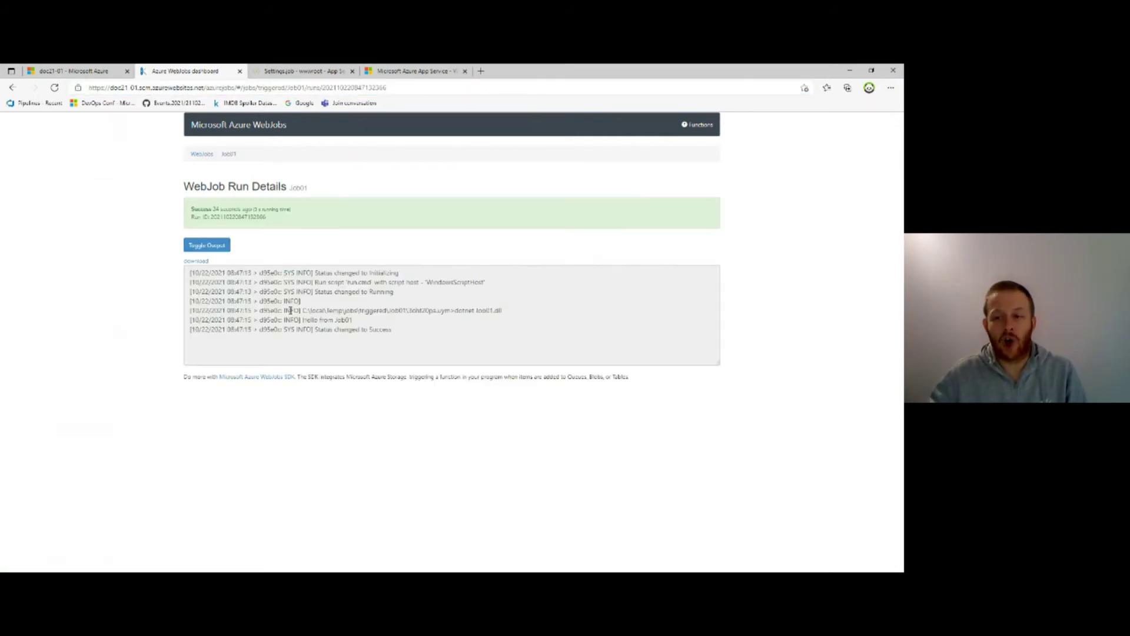
left_click(226, 157)
left_click(203, 155)
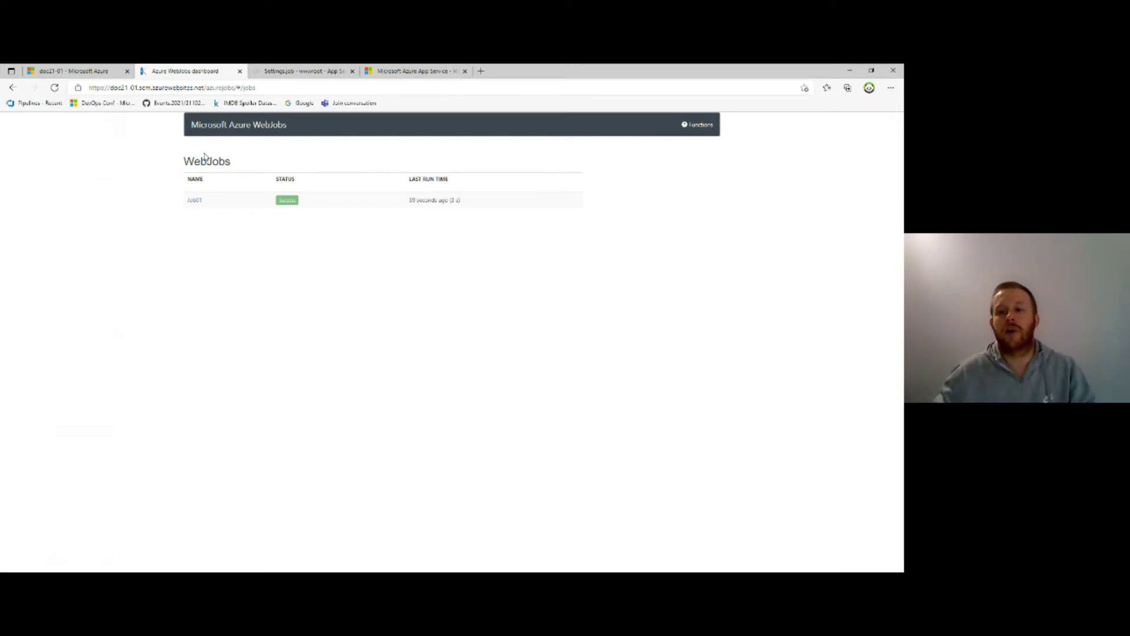
left_click(196, 200)
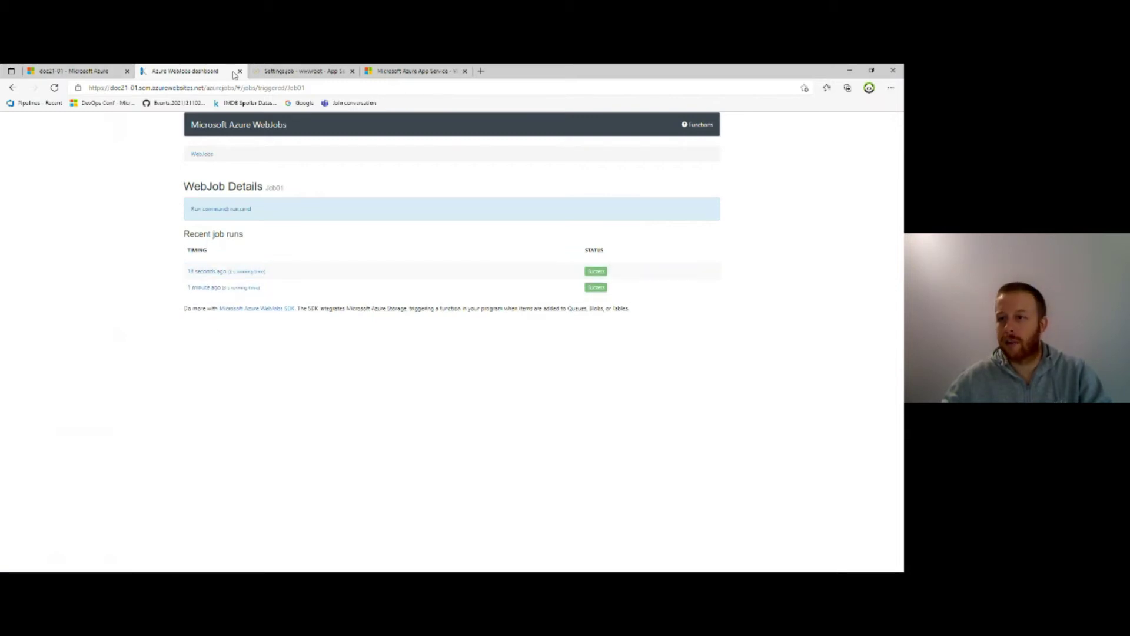
Try repeatedly to delete the app_data folder in App Service Editor.
left_click(297, 72)
right_click(54, 186)
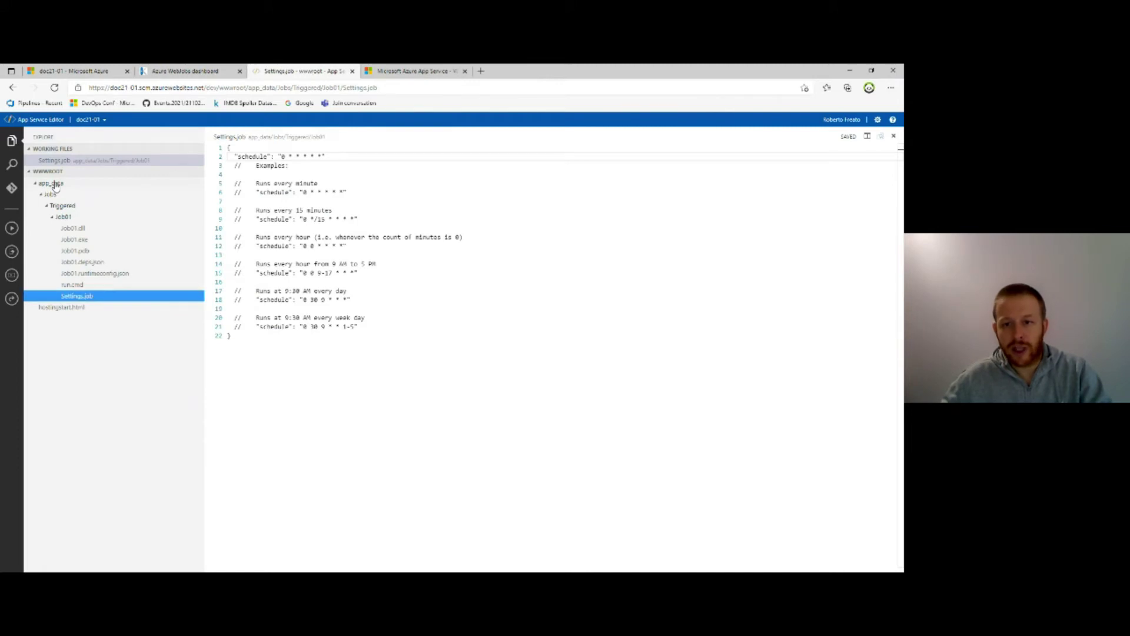
left_click(69, 314)
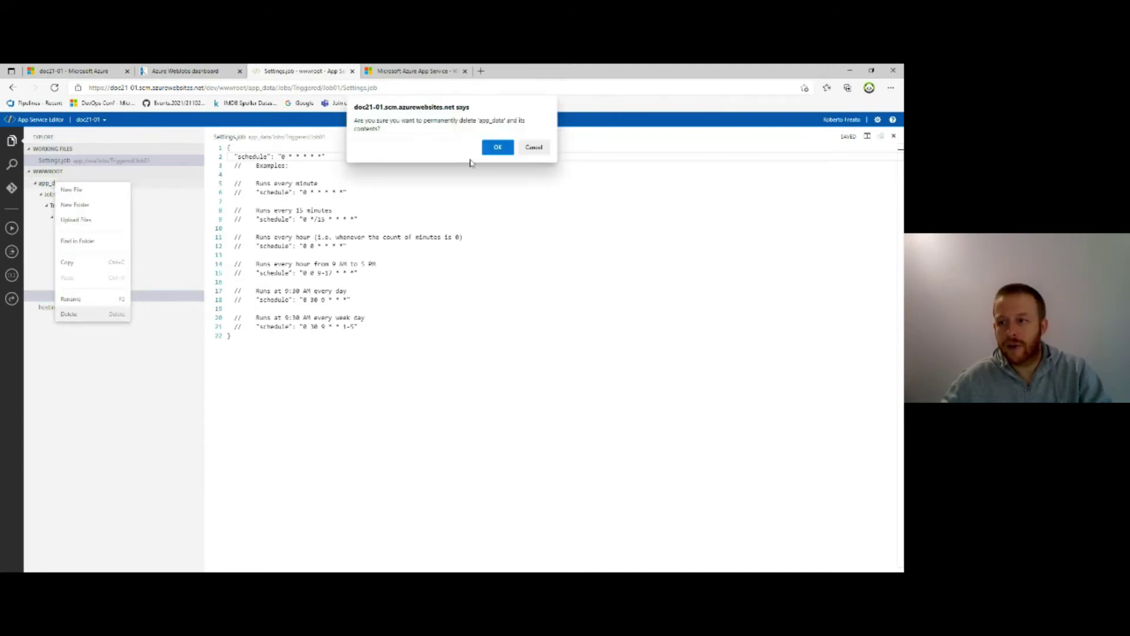
left_click(498, 148)
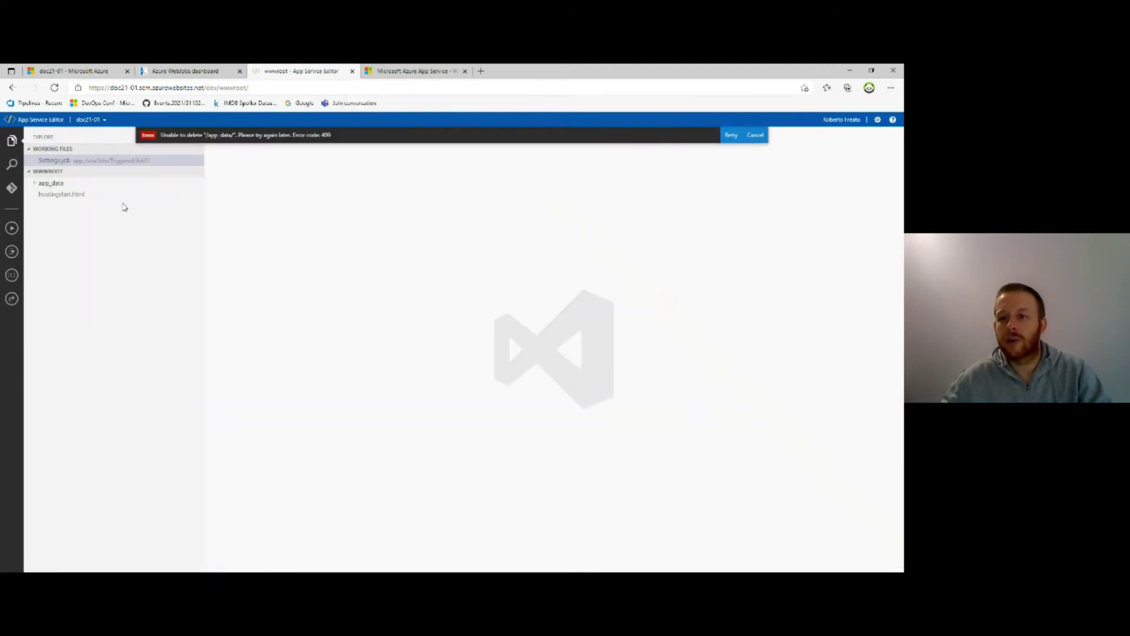
left_click(730, 135)
left_click(498, 148)
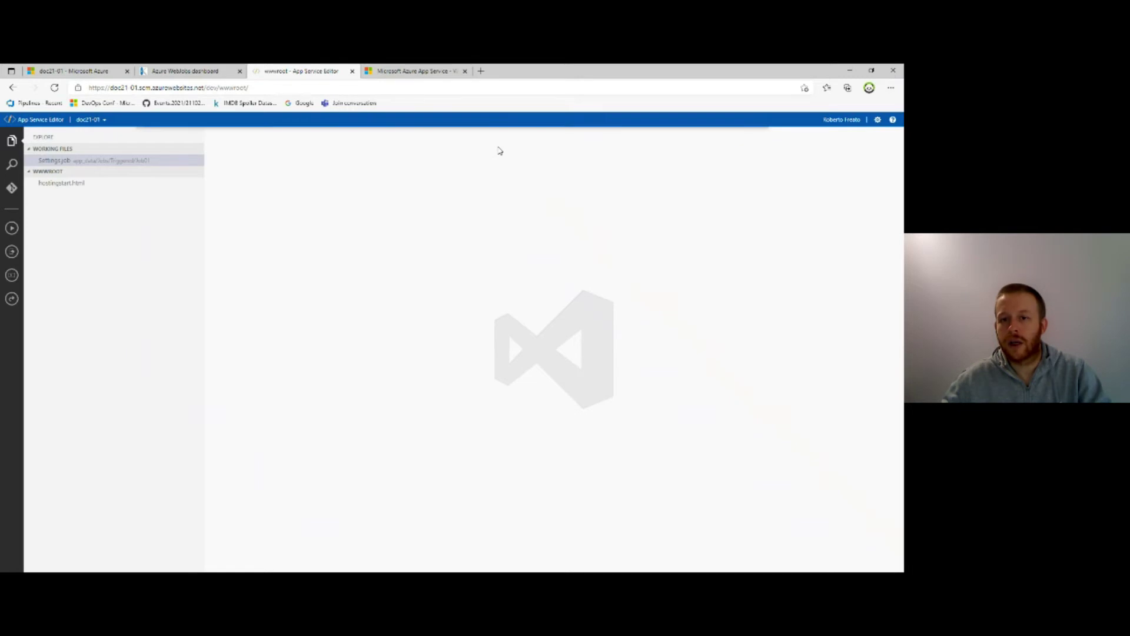
left_click(732, 135)
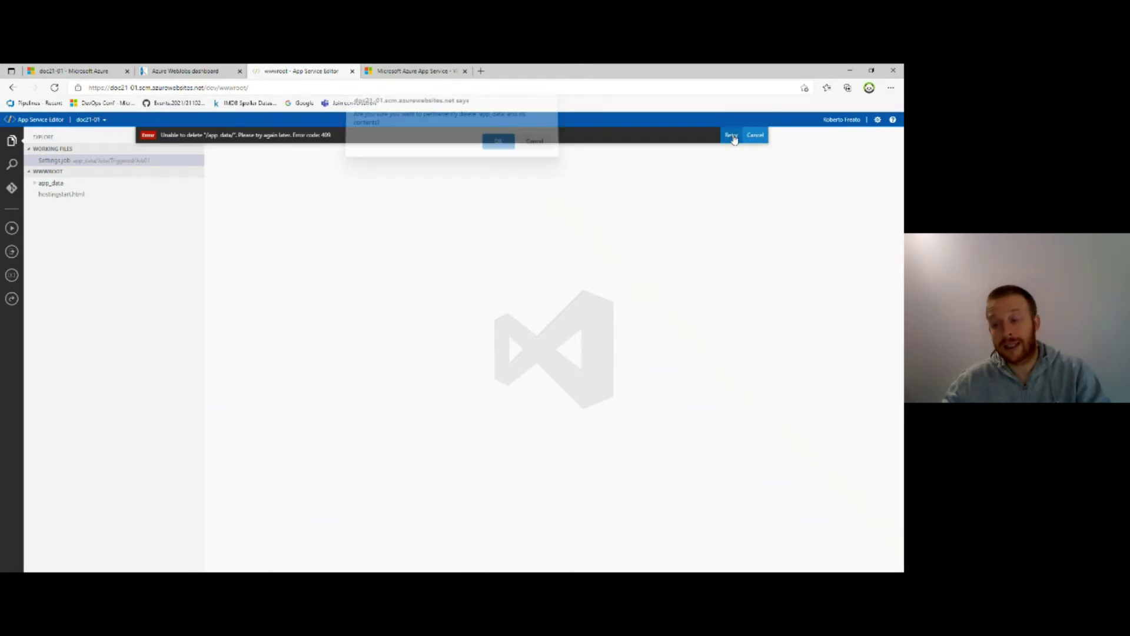
key("Return")
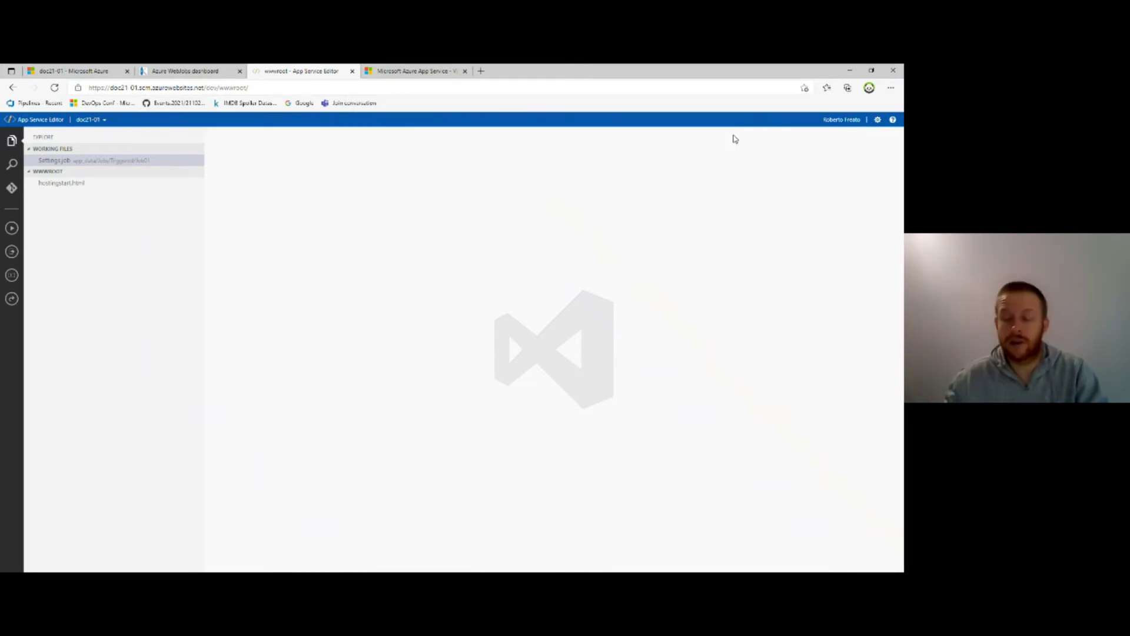
Delete the job01 folder under app_data/jobs/Triggered, leaving Triggered empty.
left_click(35, 184)
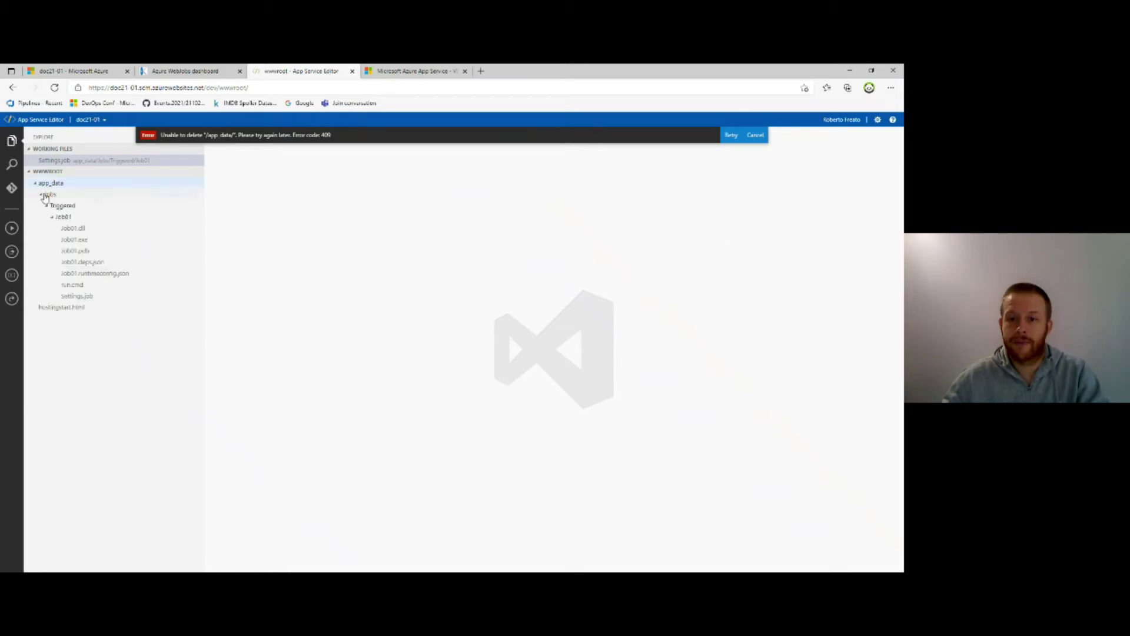
left_click(63, 217)
right_click(63, 217)
left_click(97, 352)
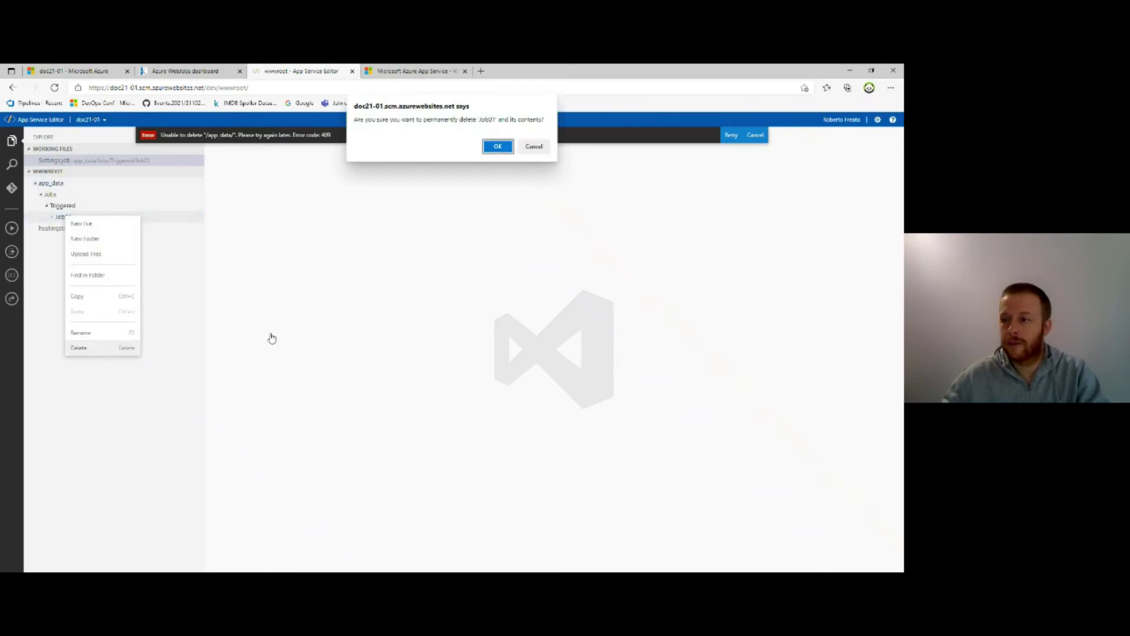
left_click(505, 146)
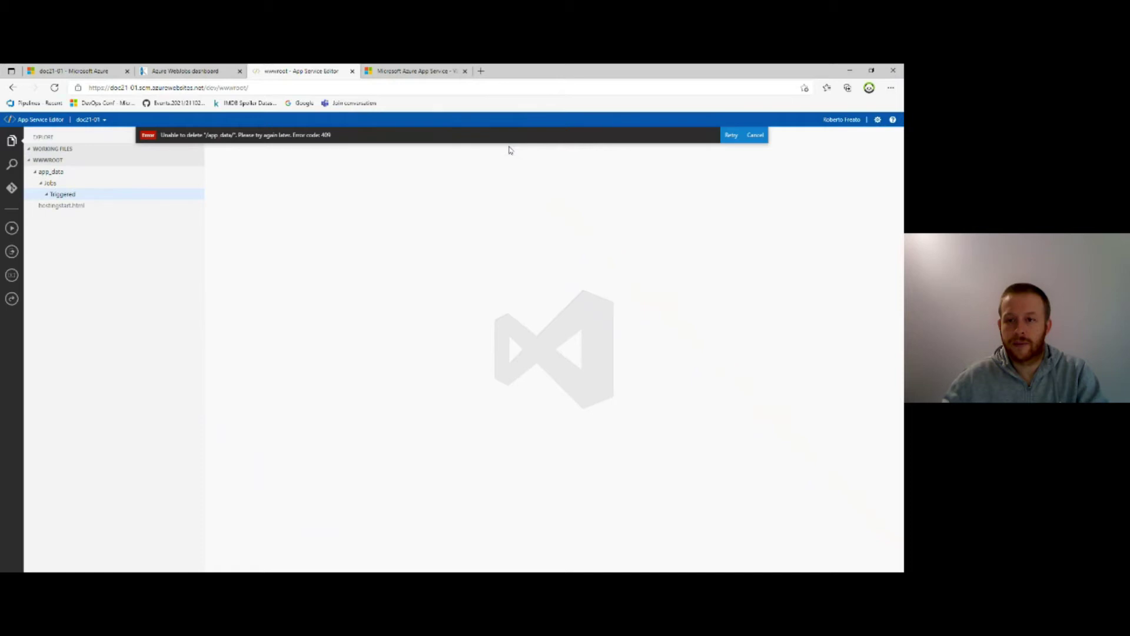
left_click(756, 136)
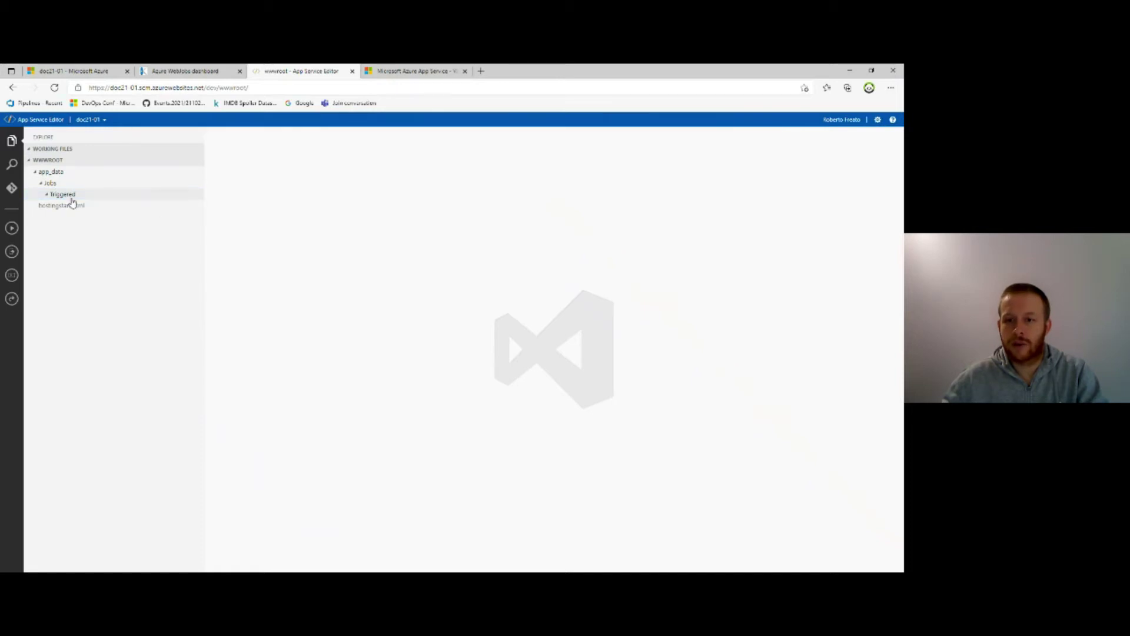
left_click(51, 196)
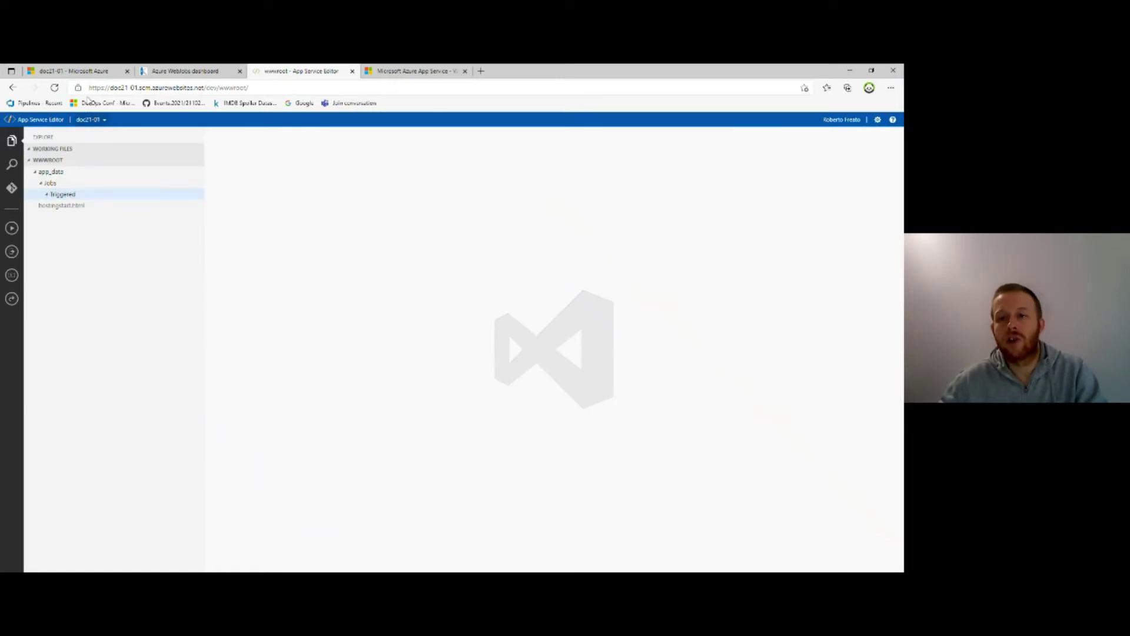
Refresh the portal's WebJobs list, then start the slide show on the DEMO slide.
left_click(83, 73)
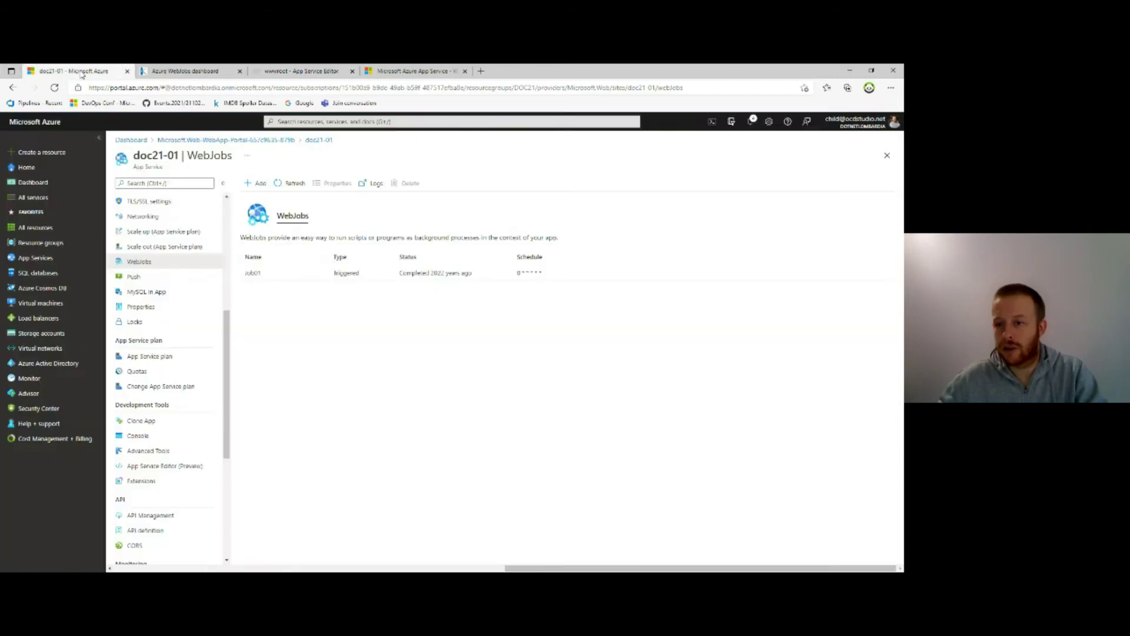
left_click(291, 184)
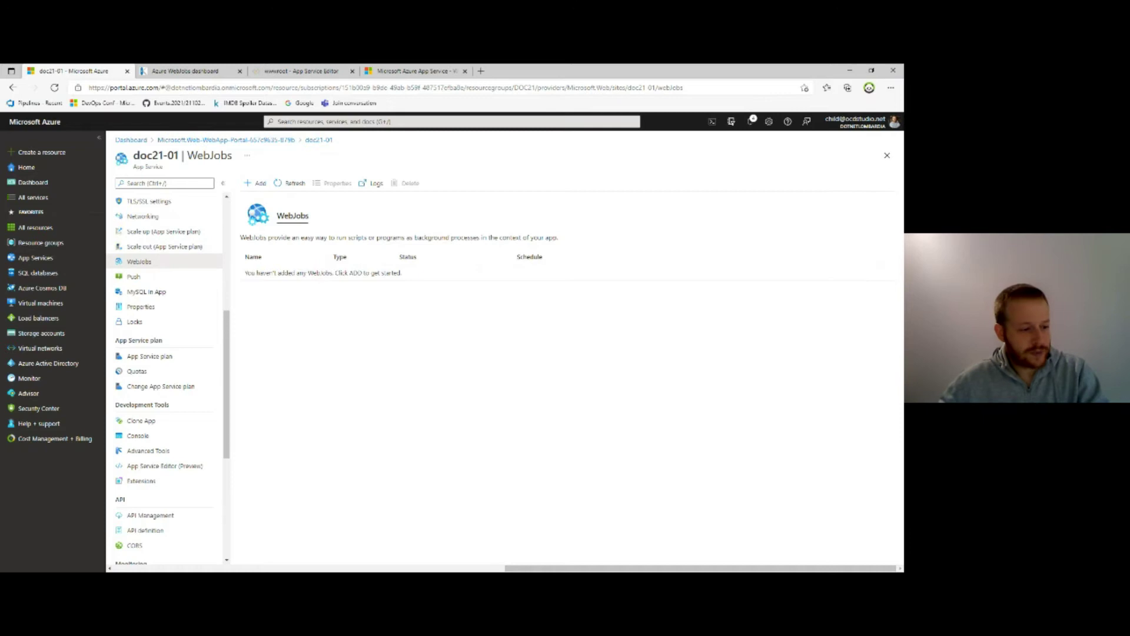
key("alt+Tab")
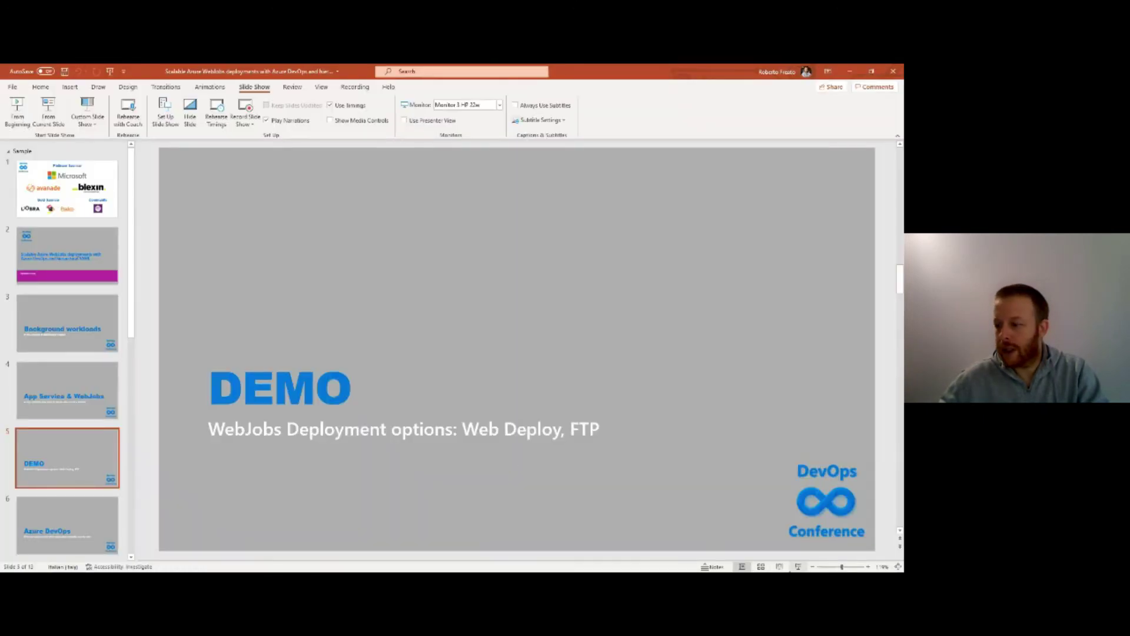
left_click(799, 567)
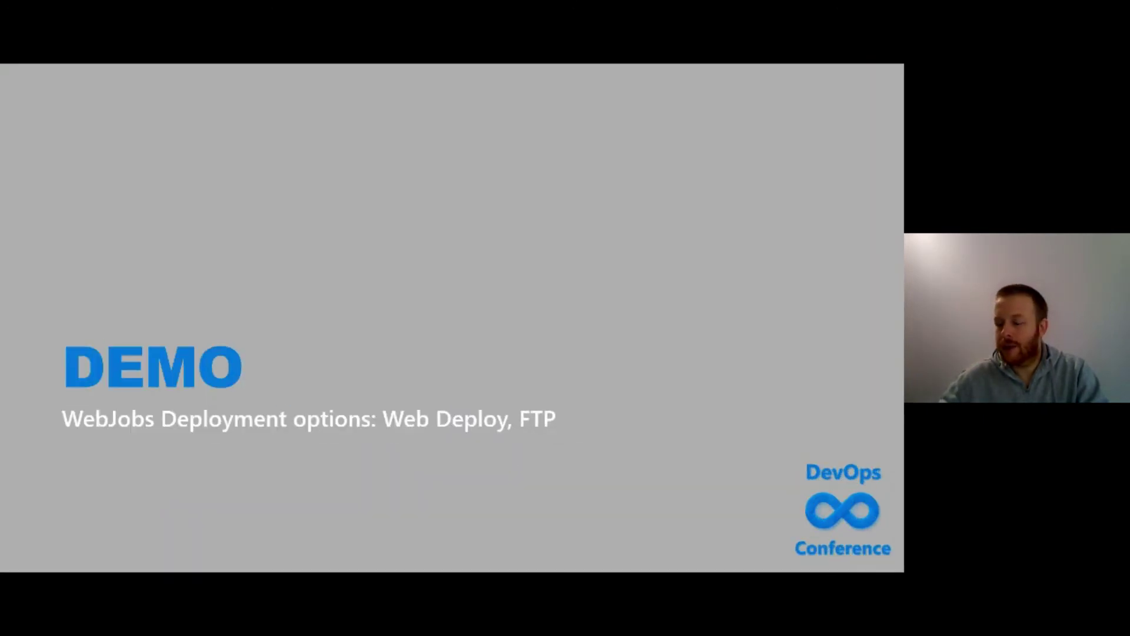
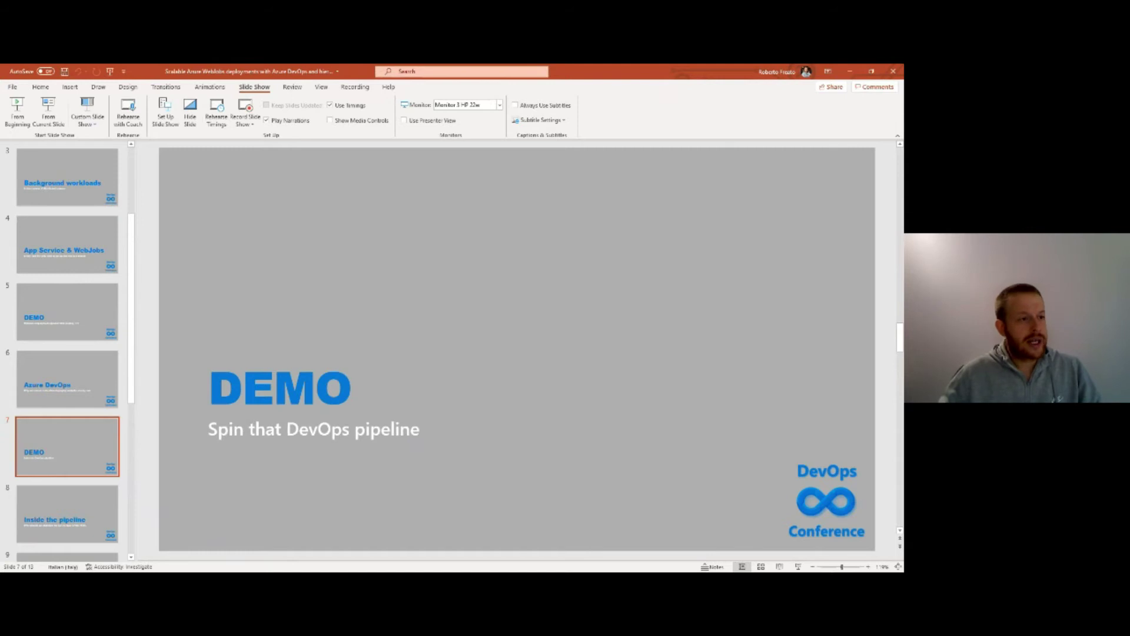
Switch from the PowerPoint DEMO slide to the Azure portal WebJobs page for doc21-01.
key("alt+Tab")
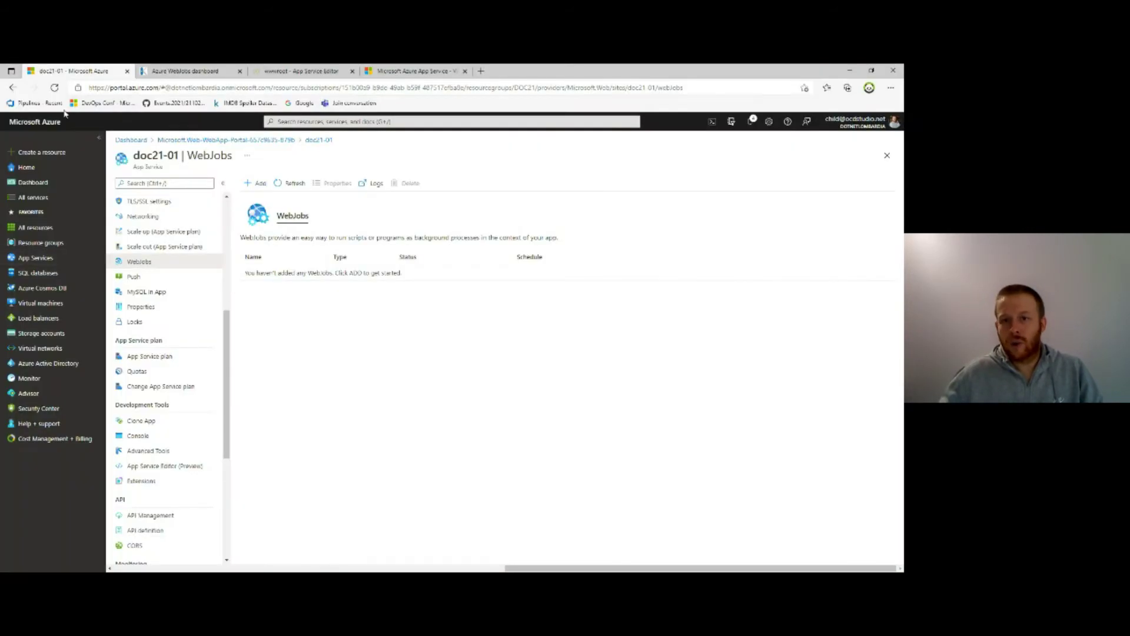
Start a new build pipeline in the demos project using the classic editor instead of YAML.
left_click(53, 103)
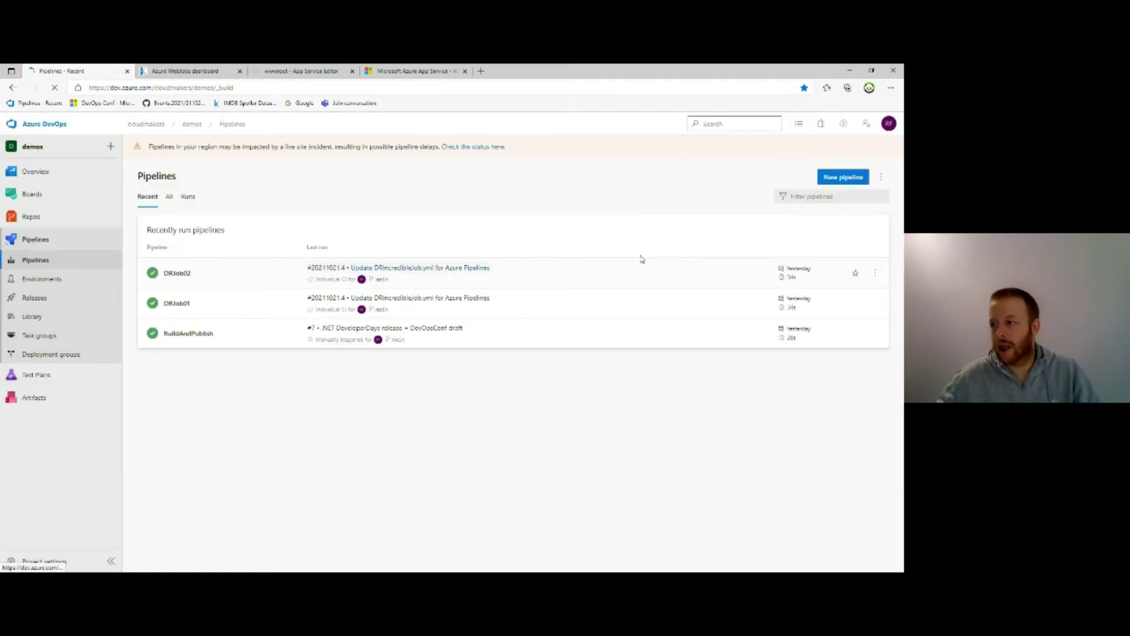
left_click(857, 181)
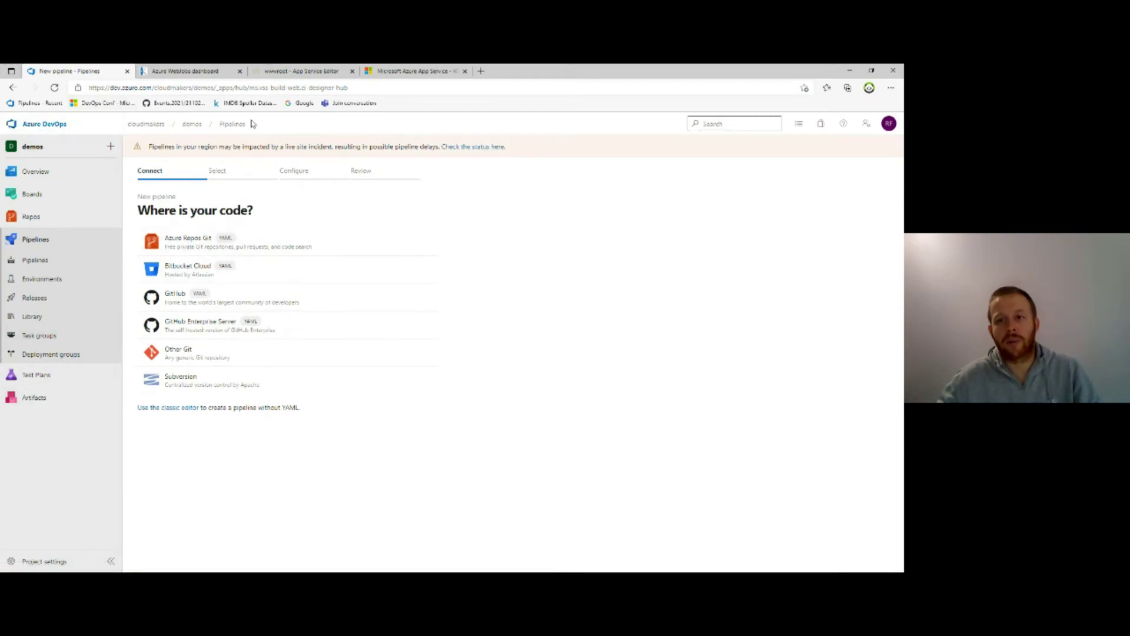
left_click(47, 242)
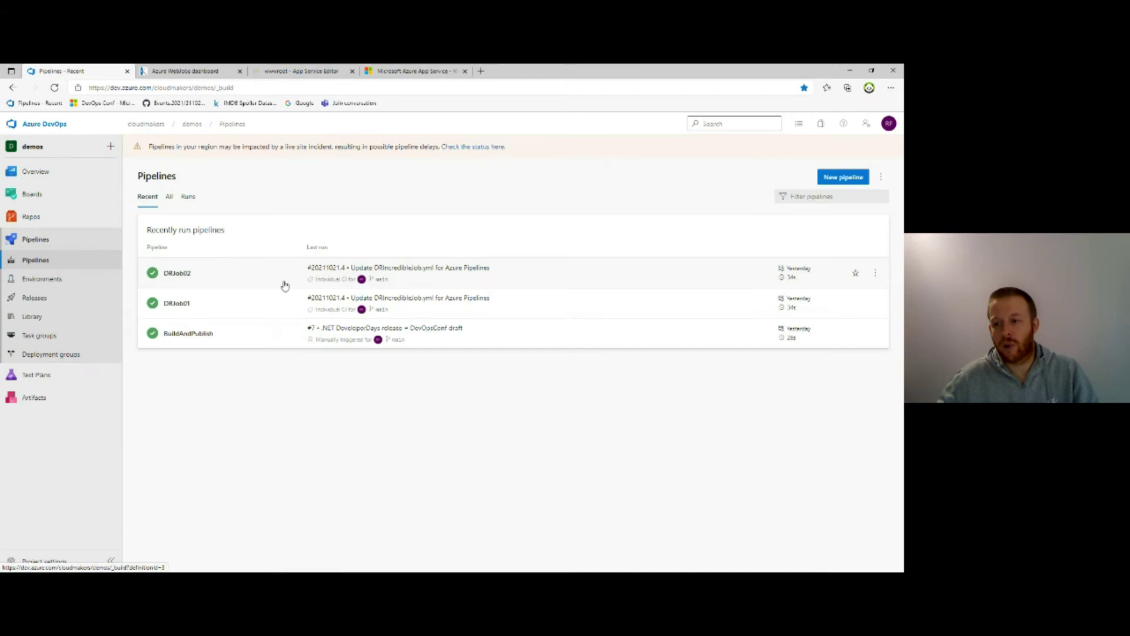
left_click(223, 271)
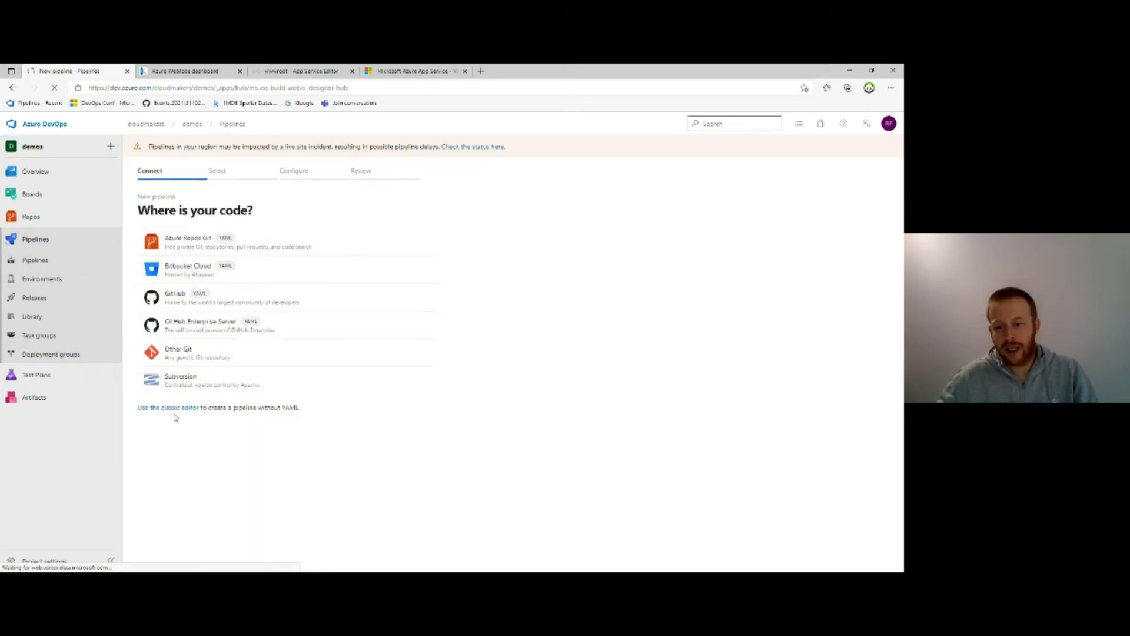
left_click(172, 408)
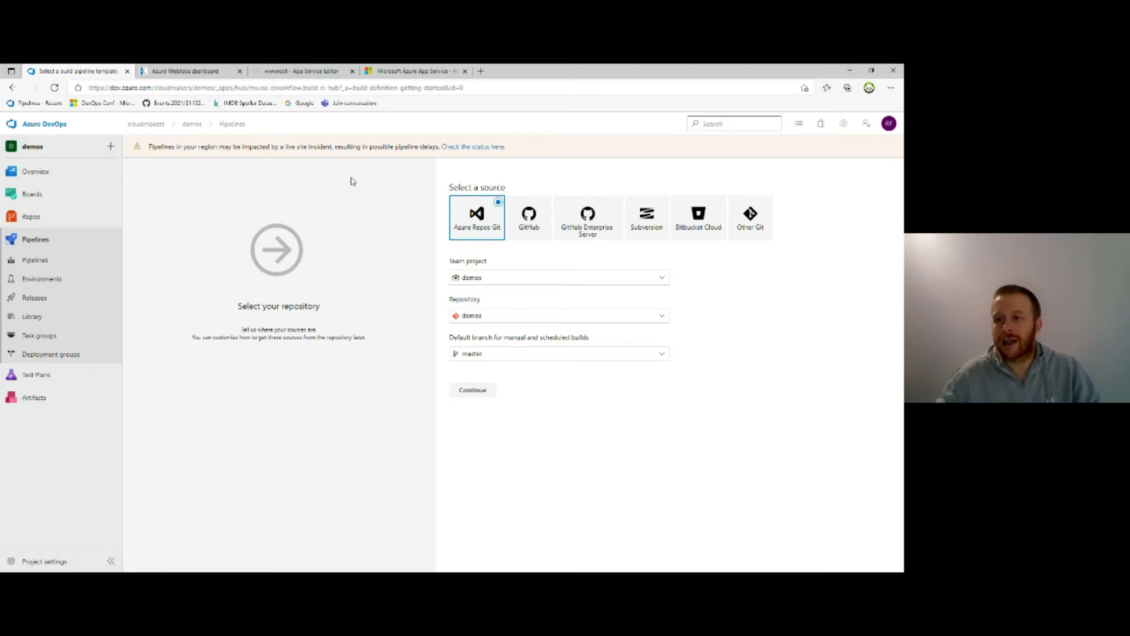
Open a blank browser tab alongside the pending Azure DevOps pipeline source step.
left_click(481, 70)
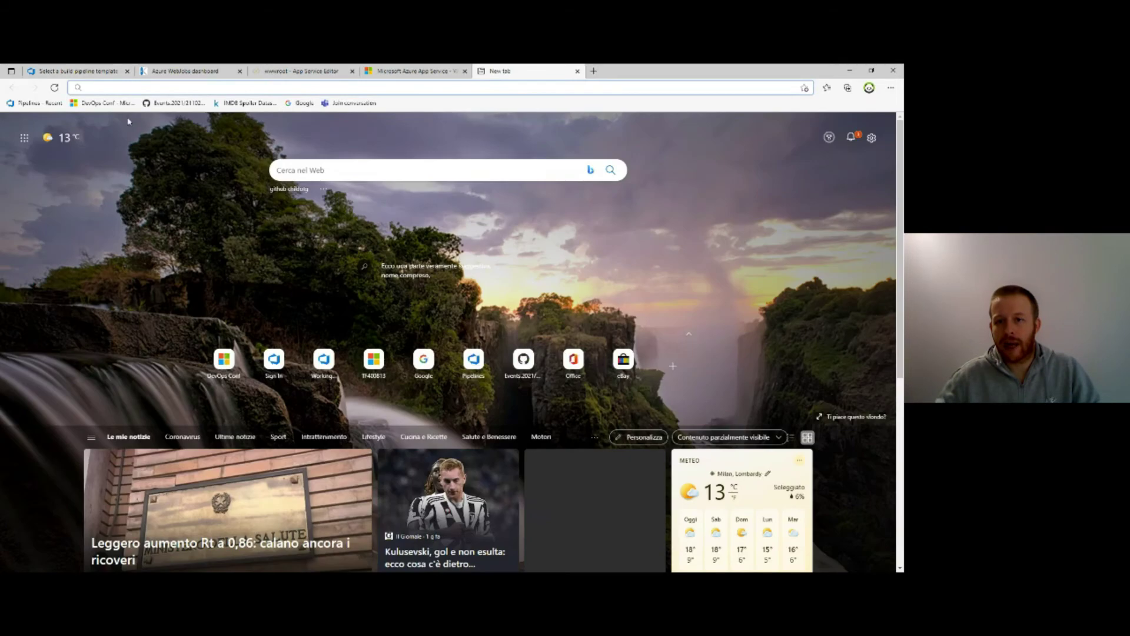
Open AmazingJob's Program.cs in Events.2021 JobsOnDevOps and highlight its Console.WriteLine line.
left_click(171, 103)
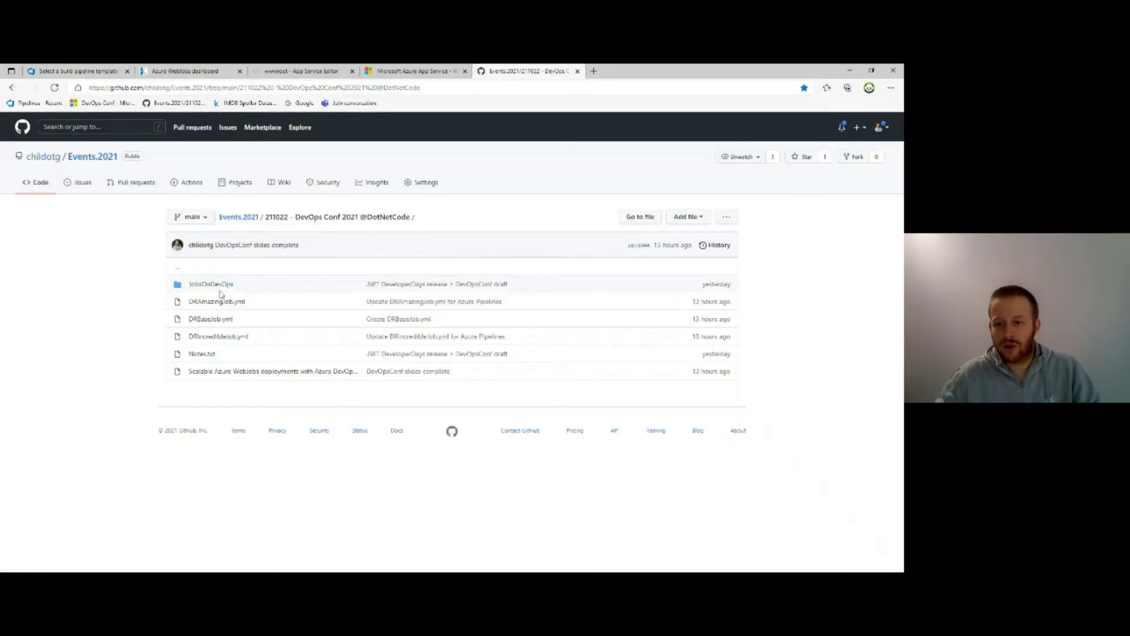
left_click(223, 286)
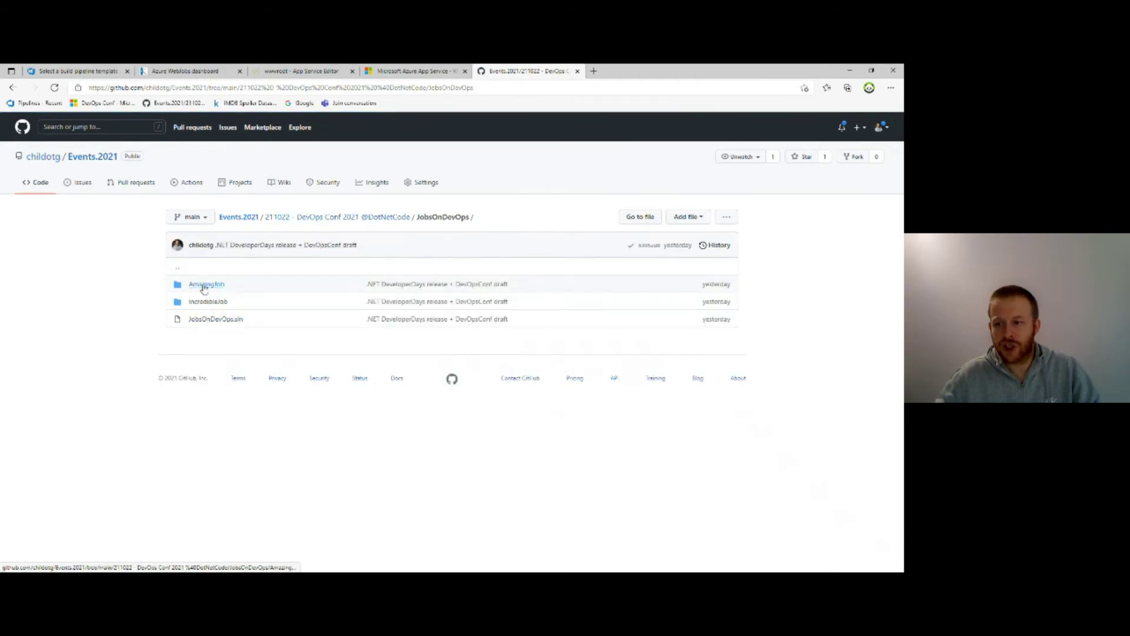
left_click(205, 286)
left_click(205, 301)
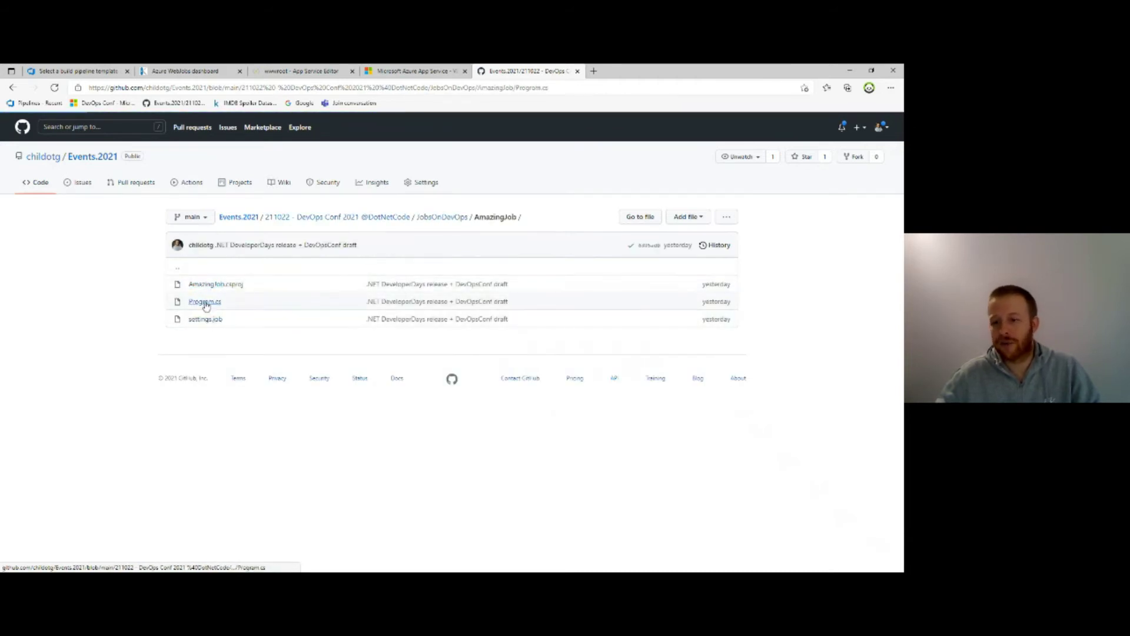
left_click_drag(242, 383, 411, 391)
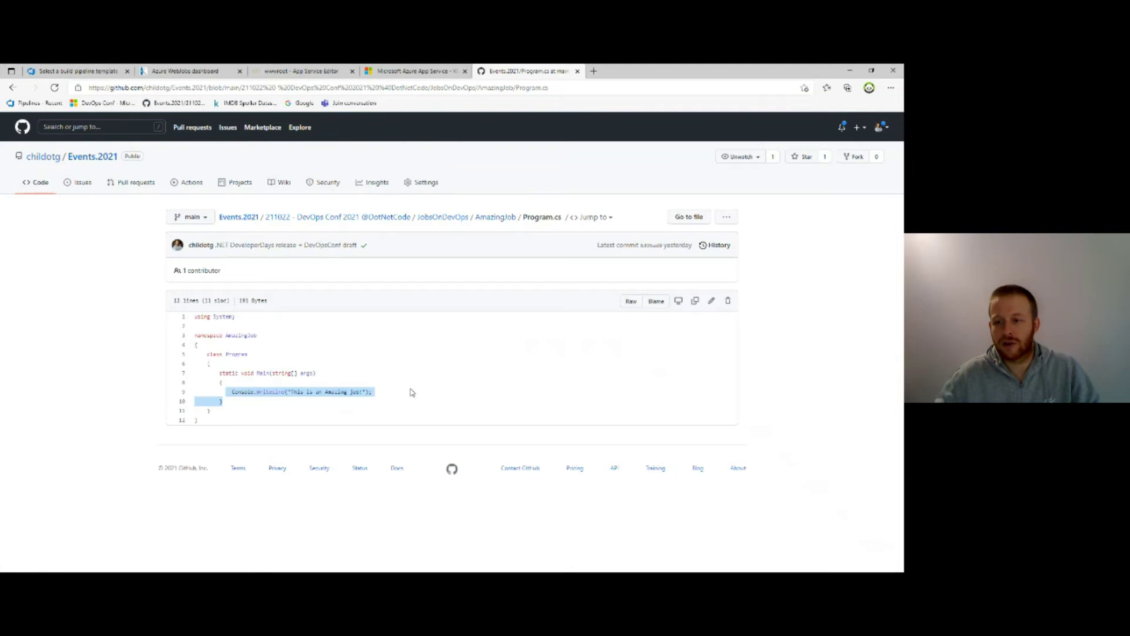
left_click(412, 391)
Review IncredibleJob's Program.cs message string, then return to the Azure DevOps pipeline tab.
left_click(451, 218)
left_click(203, 300)
left_click(209, 302)
left_click_drag(284, 391, 376, 392)
left_click(492, 220)
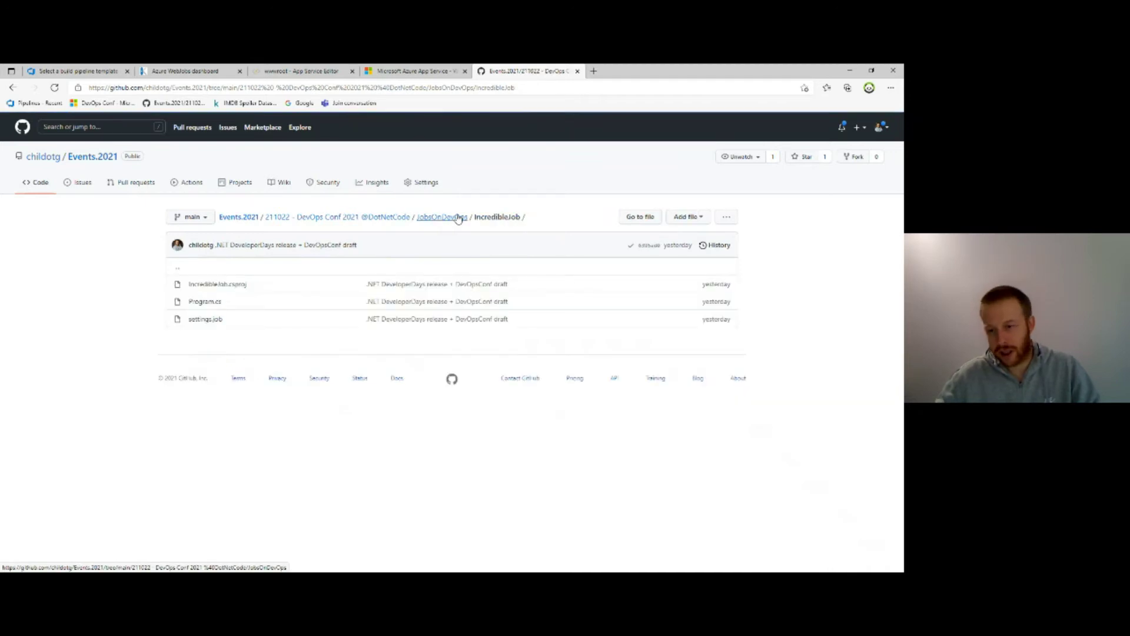
left_click(454, 218)
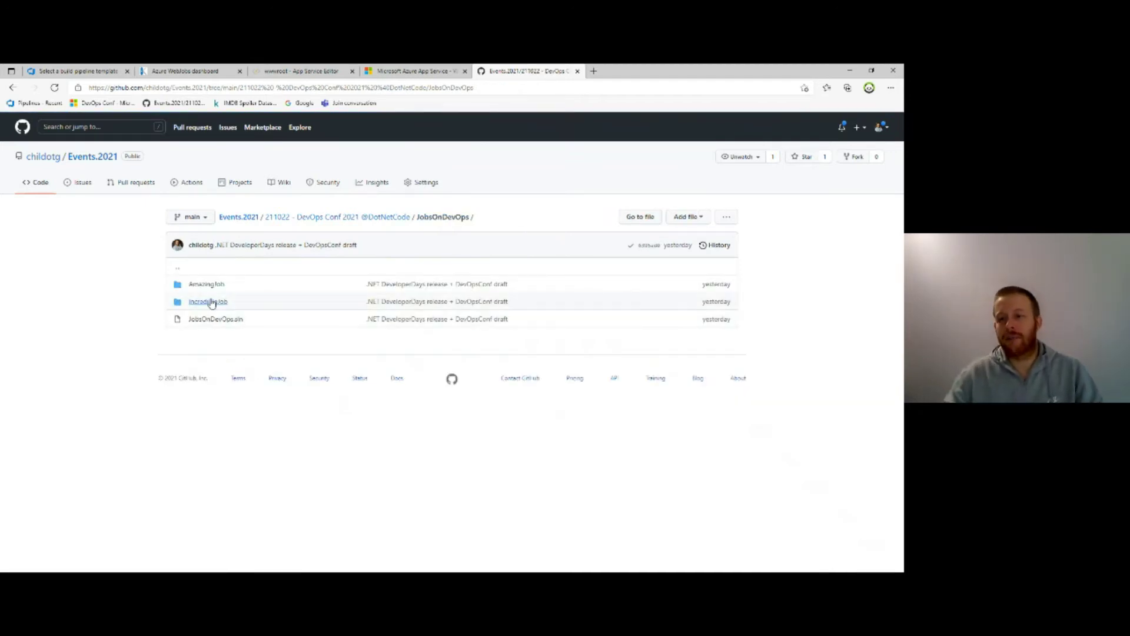
left_click(77, 70)
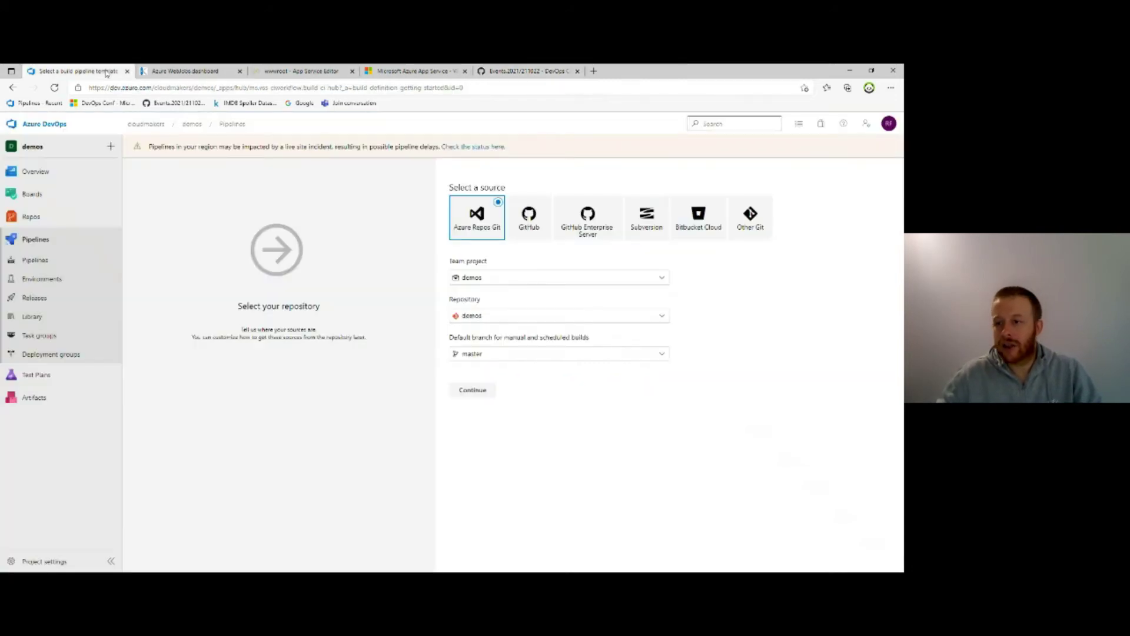
Choose GitHub as the source with the Events.2021 repository and continue.
left_click(528, 217)
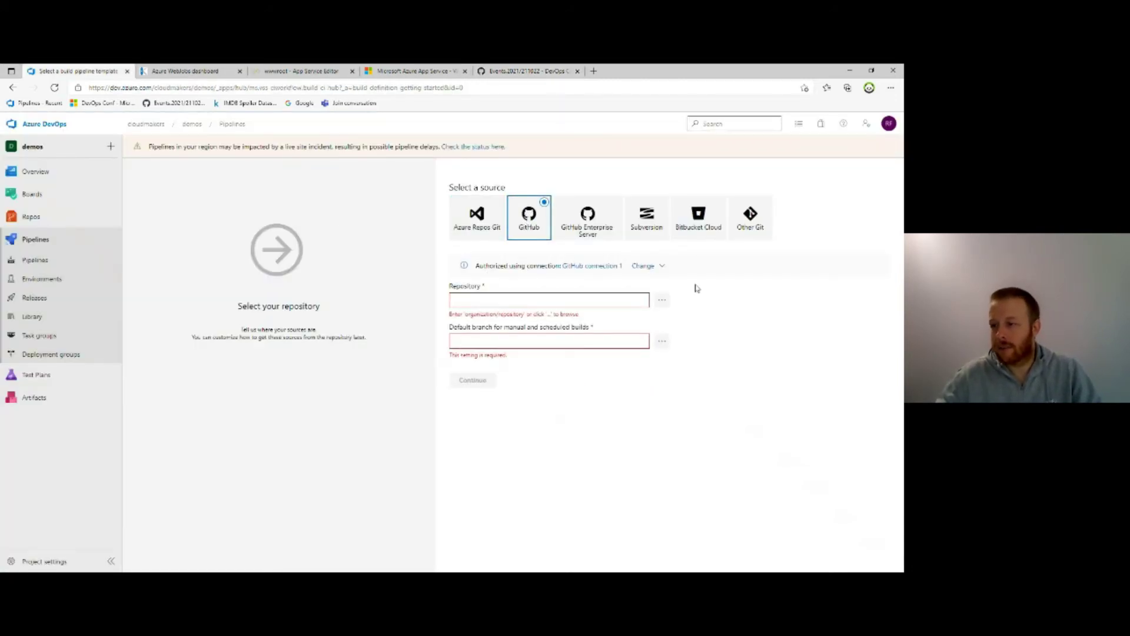
left_click(662, 301)
left_click(383, 339)
left_click(505, 455)
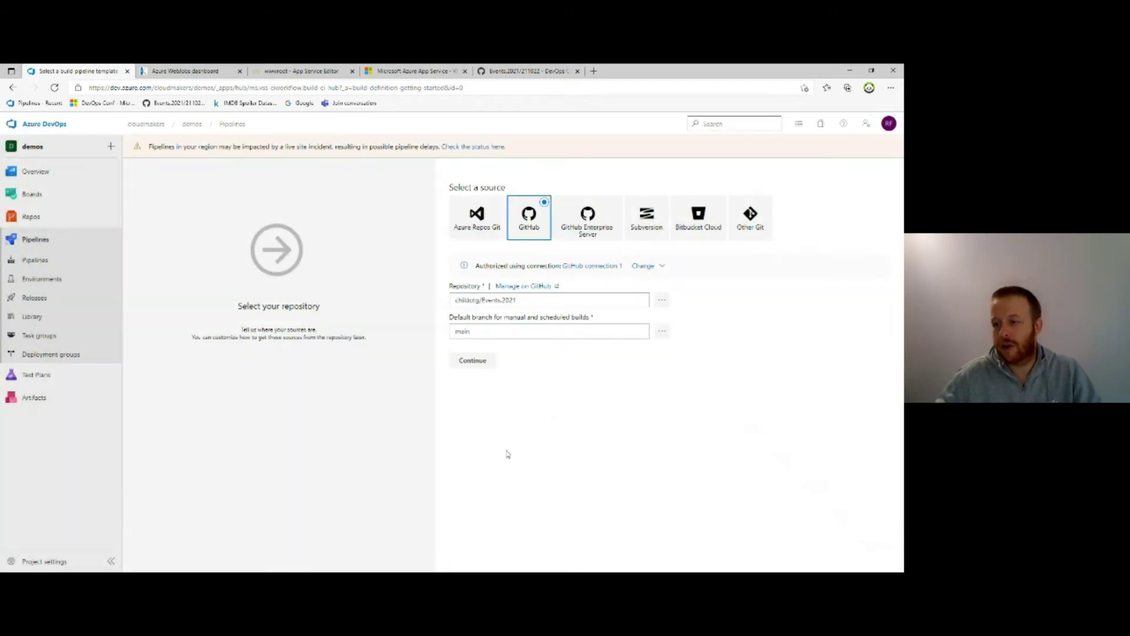
left_click(472, 360)
Apply the Empty pipeline template, name it PublishTheAmazing, and use the ubuntu-20.04 agent.
scroll(514, 436, "down", 2)
scroll(514, 449, "down", 10)
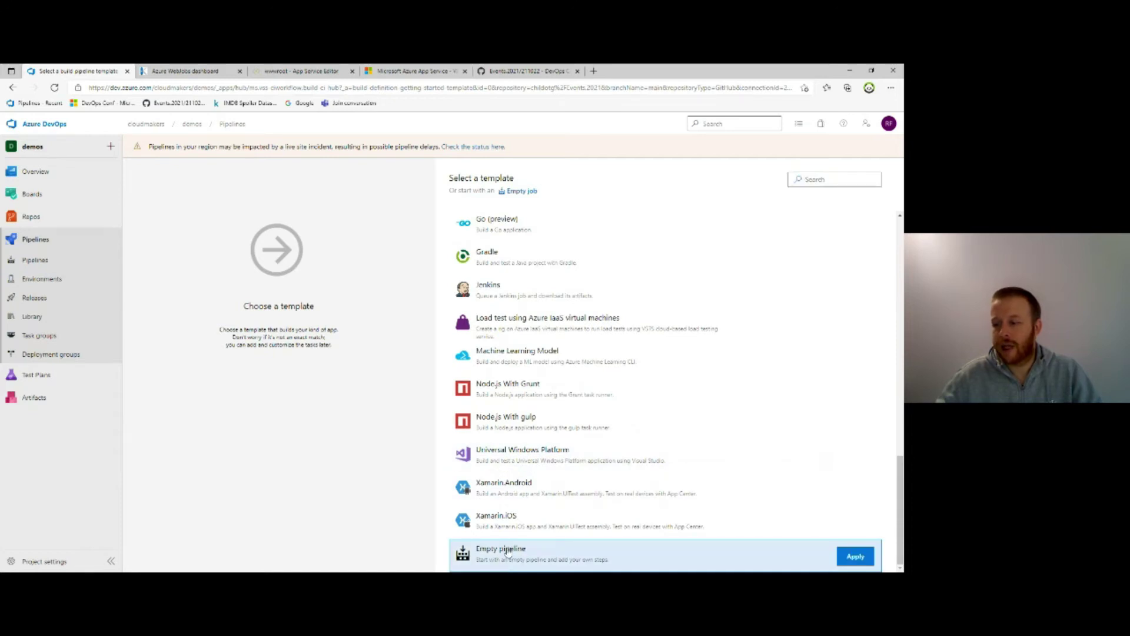
left_click(866, 555)
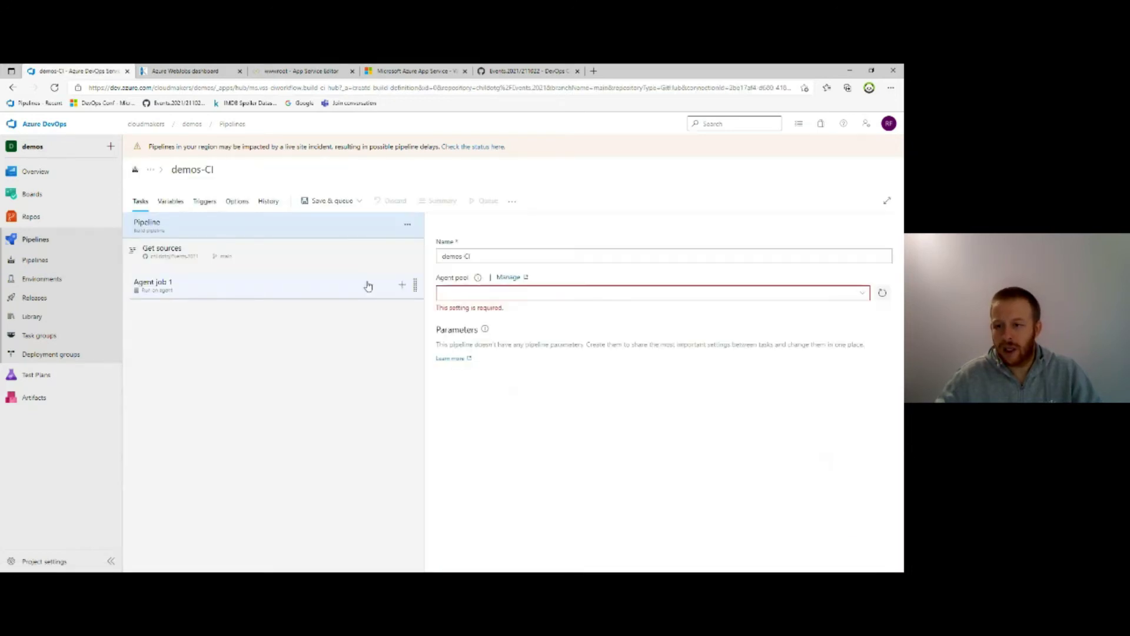
type("PublishTheAmazing")
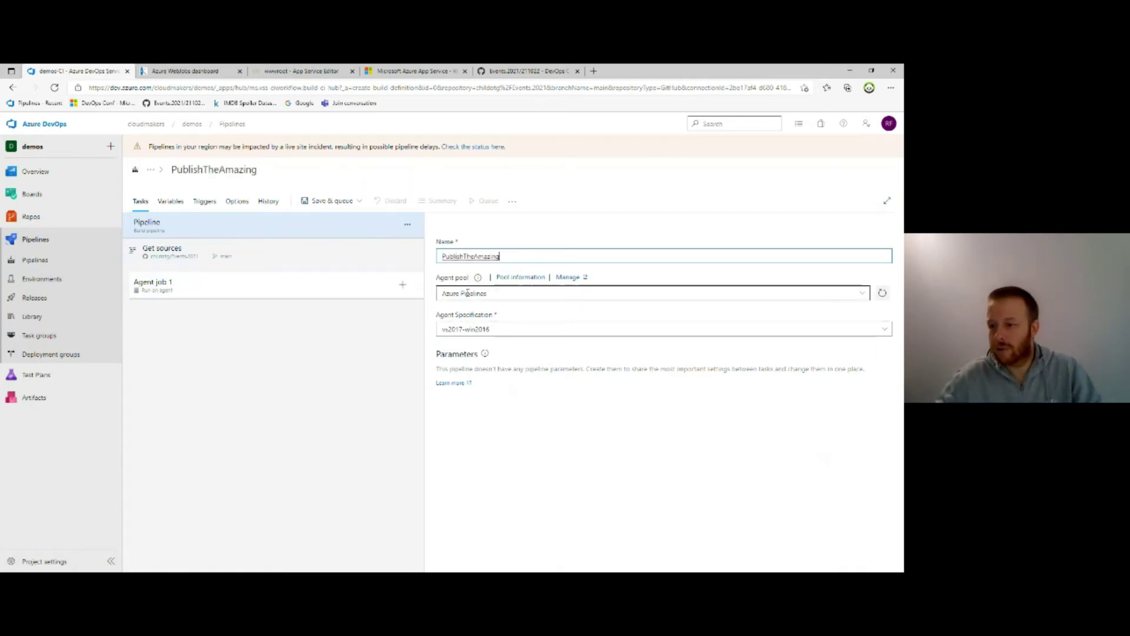
left_click(475, 329)
left_click(539, 329)
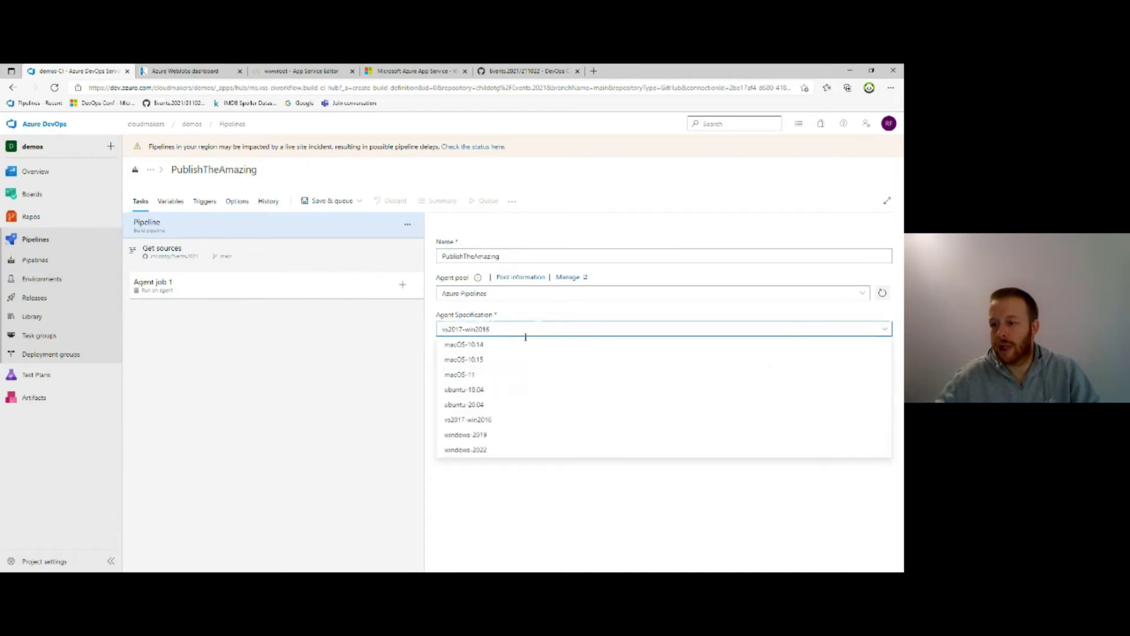
left_click(472, 404)
Select Agent job 1 and bring up its task catalogue.
left_click(216, 268)
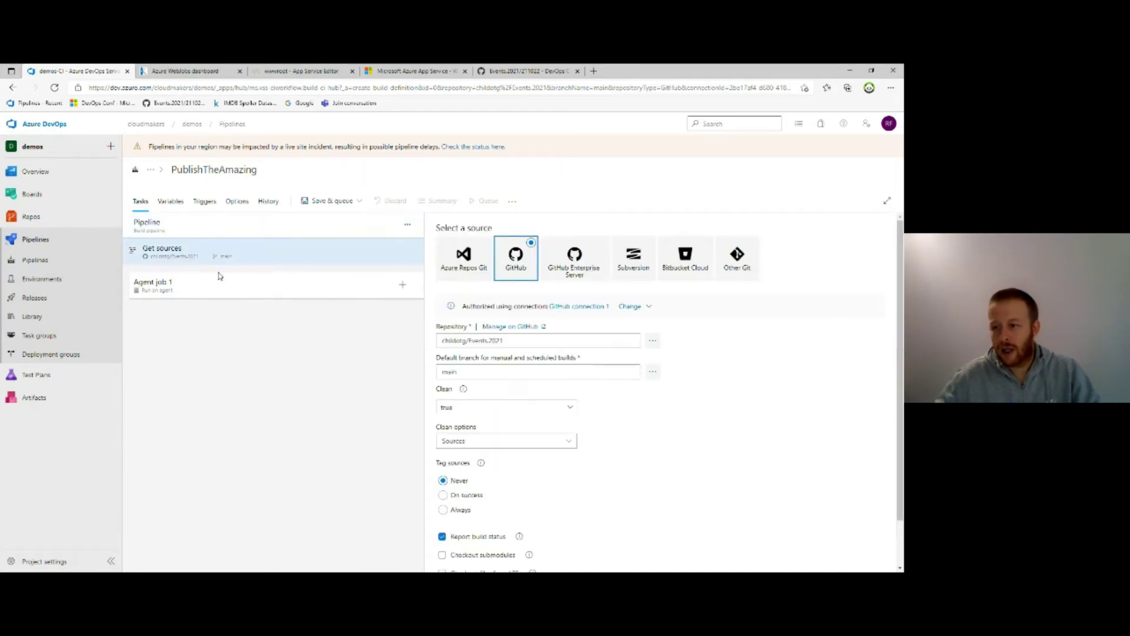
left_click(218, 282)
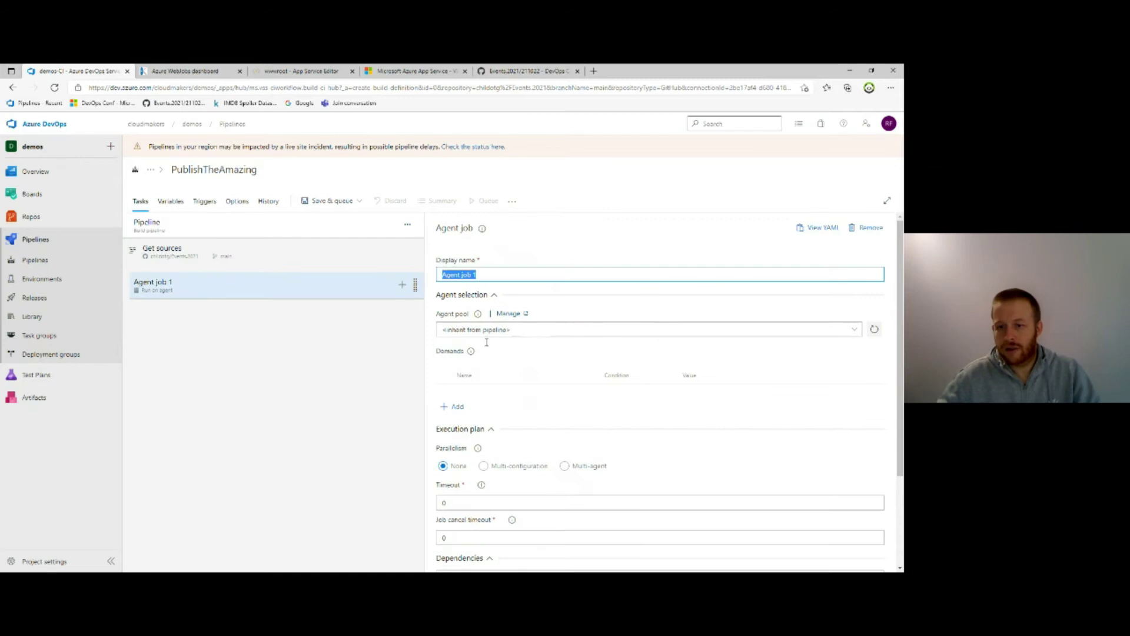
left_click(157, 282)
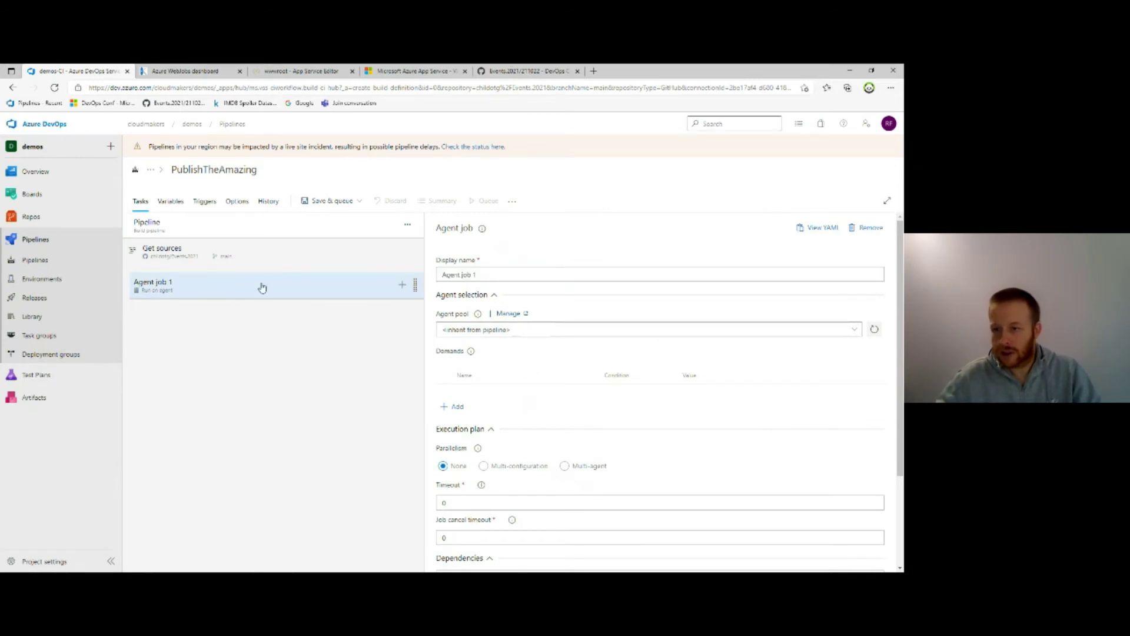
left_click(402, 284)
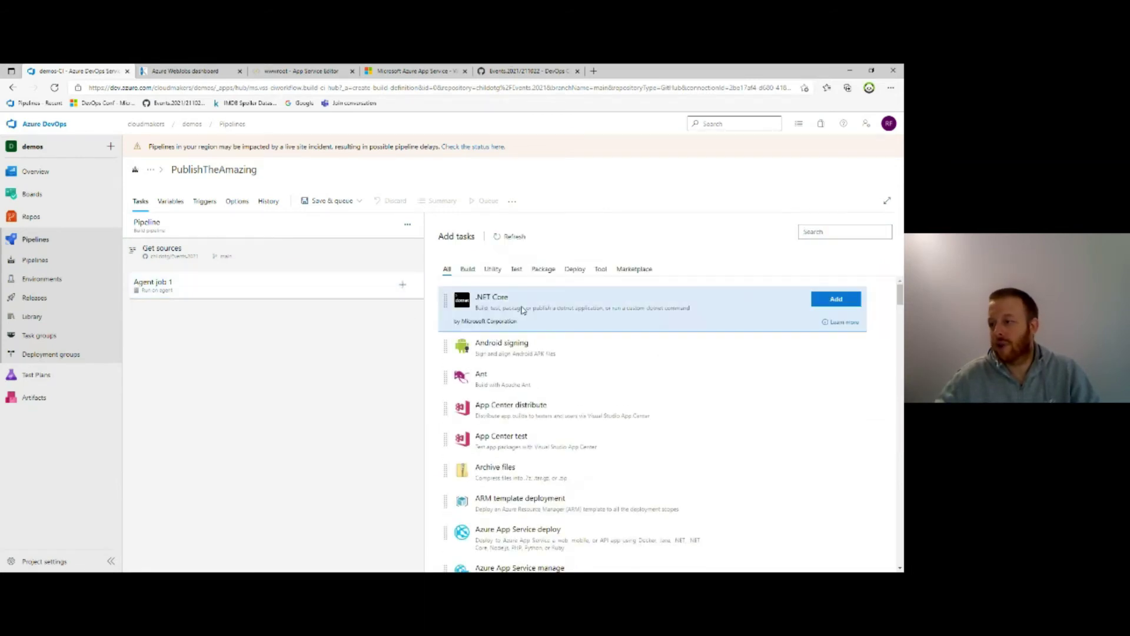
Add a .NET Core task with command publish and Publish web projects unticked.
left_click(836, 301)
left_click(258, 317)
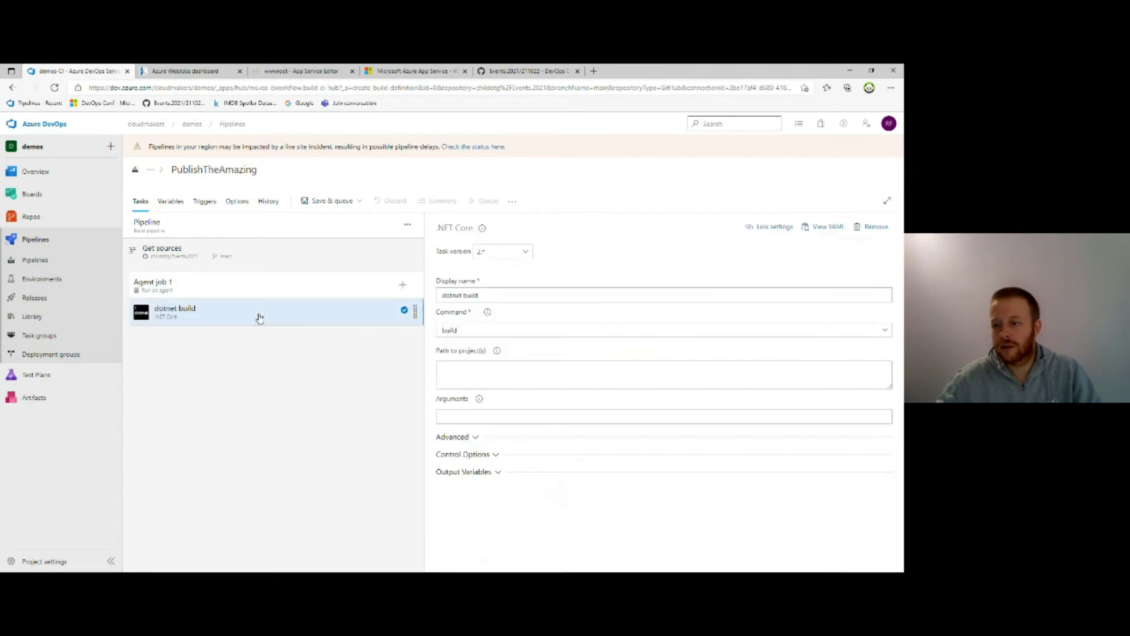
left_click(490, 331)
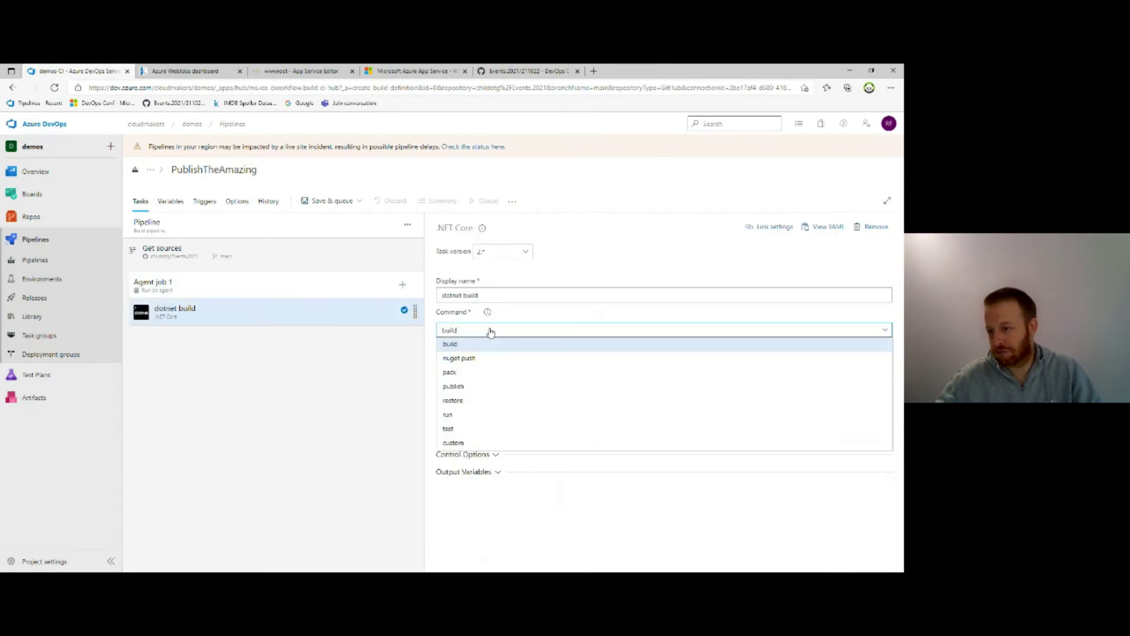
left_click(470, 386)
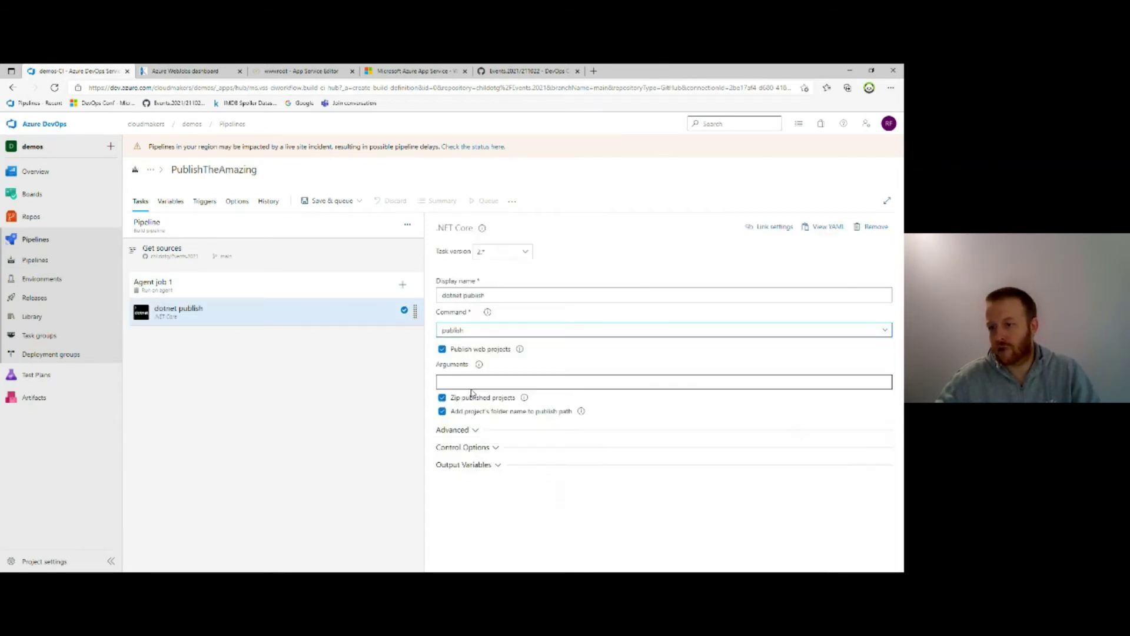
left_click(442, 350)
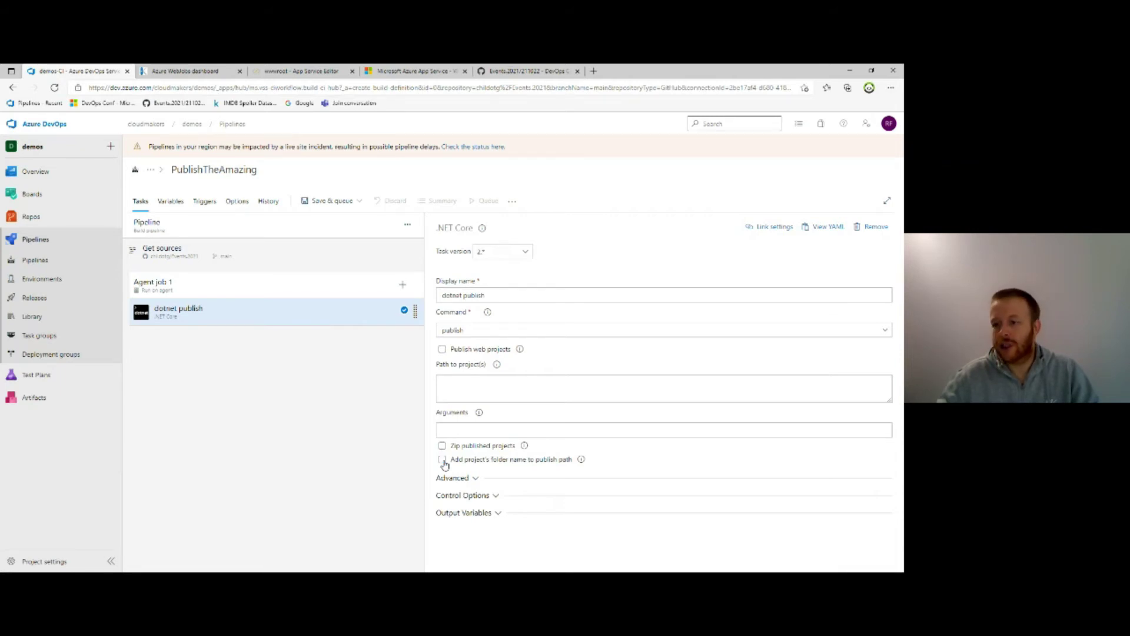
left_click(469, 388)
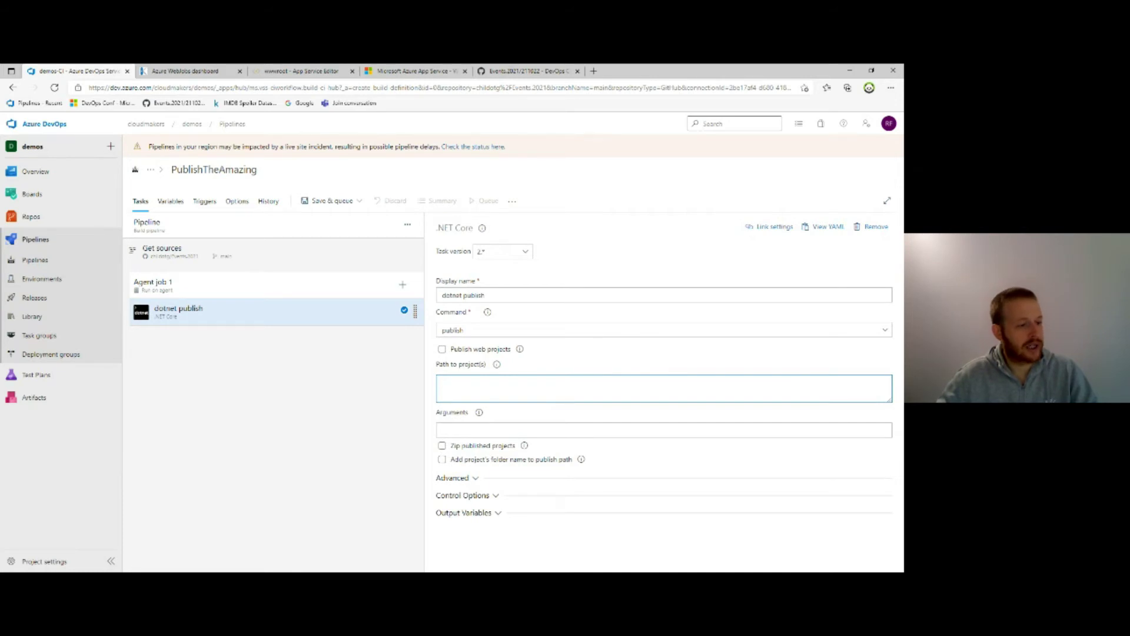
key("alt+Tab")
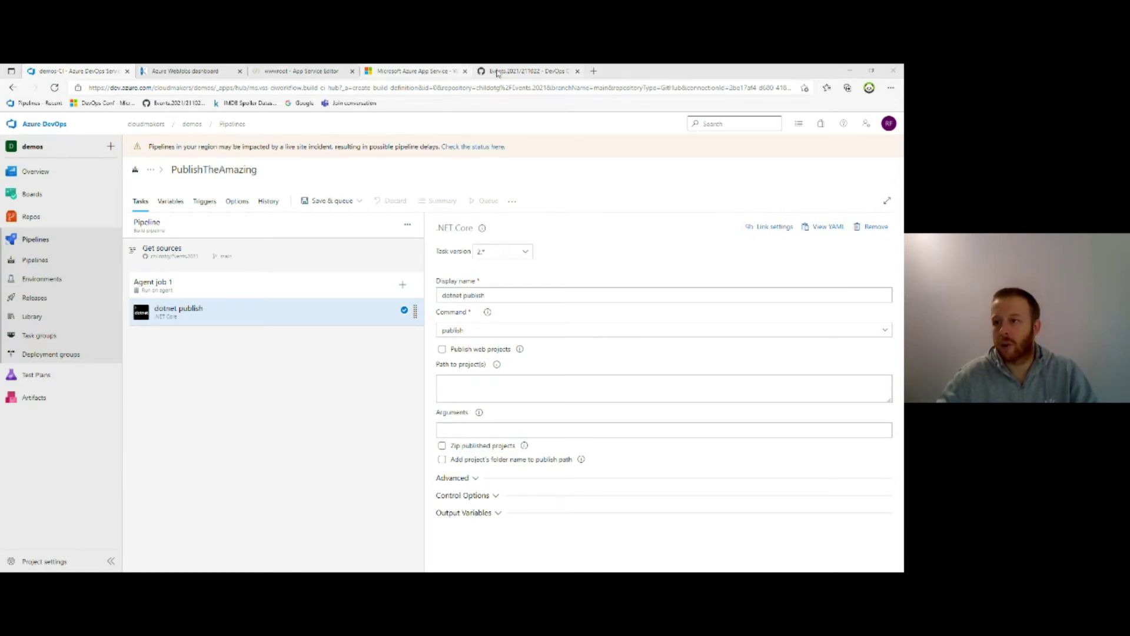
left_click(527, 71)
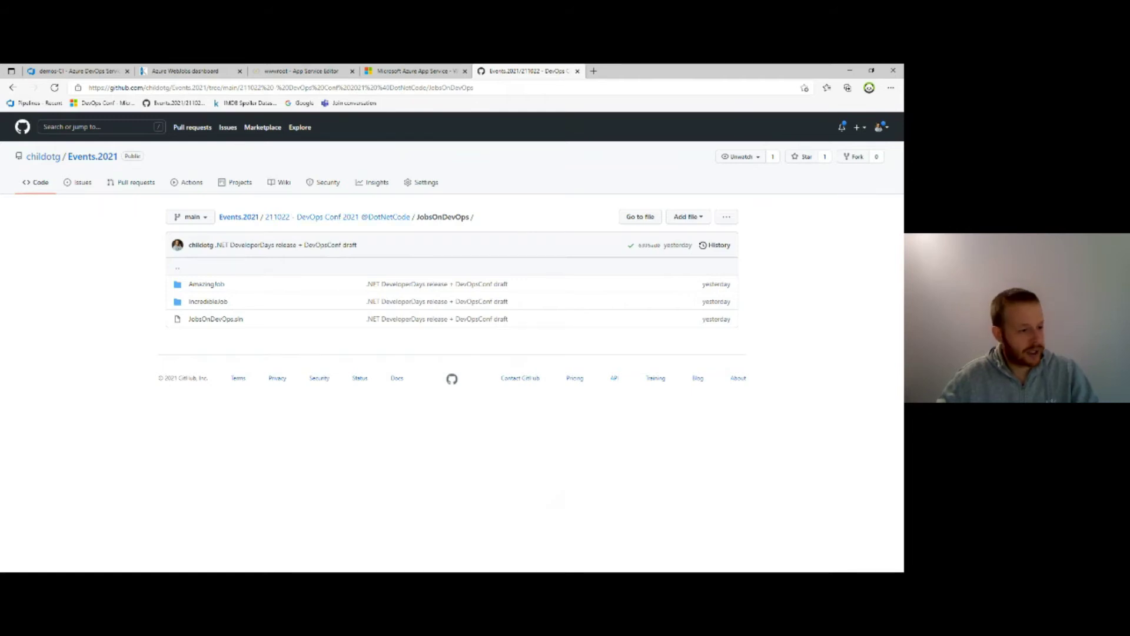
key("alt+Tab")
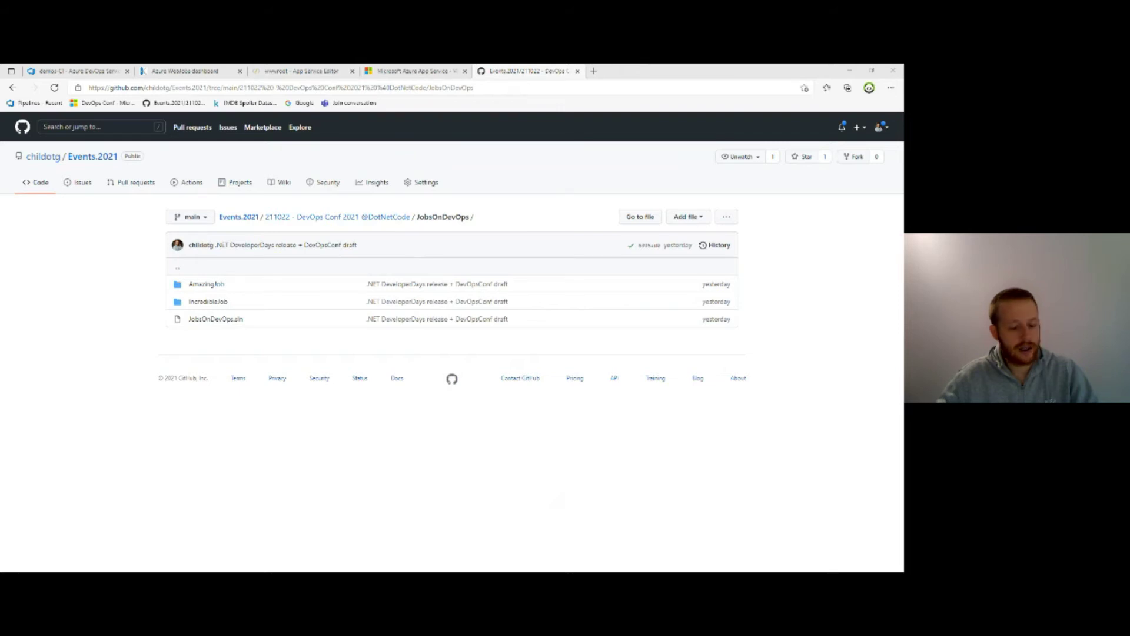
left_click(82, 70)
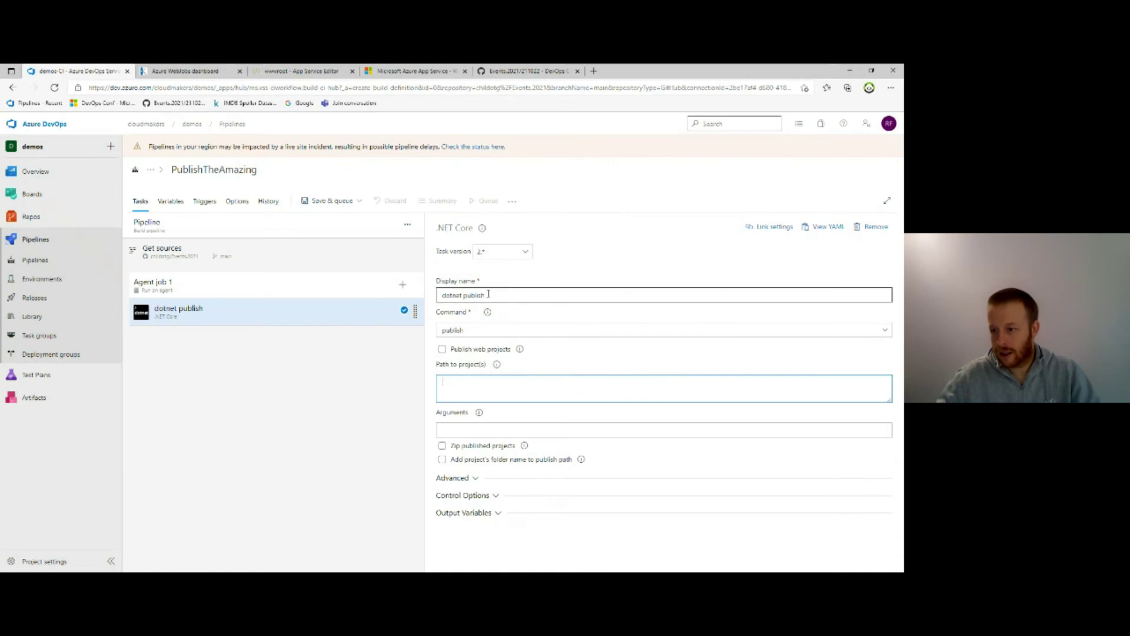
Paste the repository path into Path to project(s) and fix the slash before AmazingJob.
type("211022 - DevOps Conf 2021 @DotNetCode\\JobsOnDevOps\\AmazingJob")
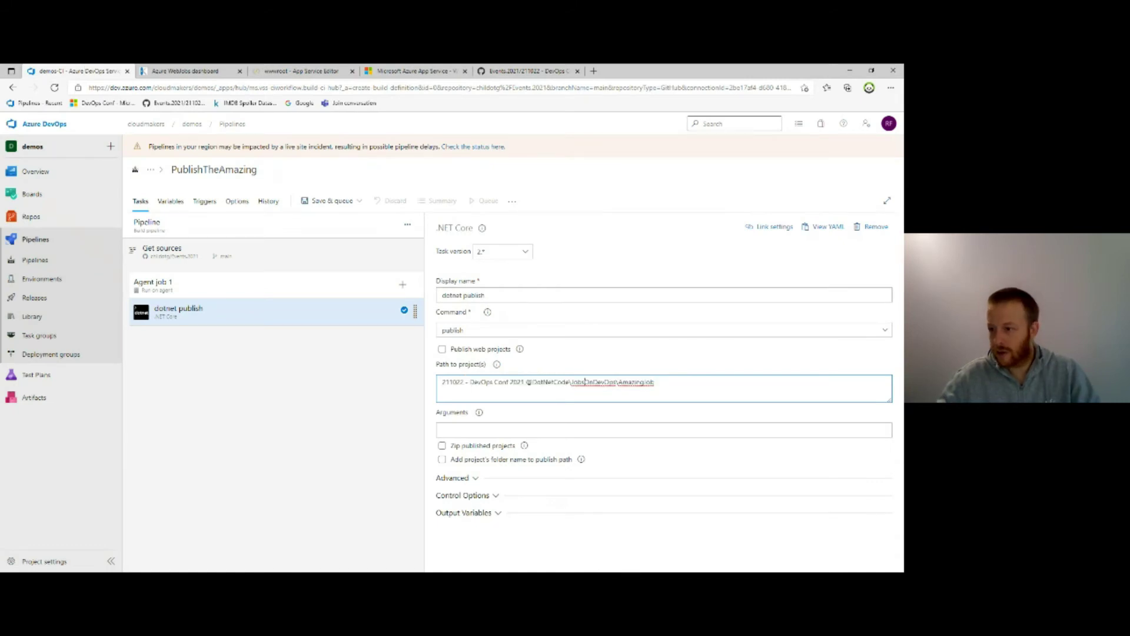
left_click(574, 386)
key("ctrl+Right")
key("Delete")
type("/")
Complete the project path as AmazingJob/AmazingJob.csproj, then view wwwroot in App Service Editor.
key("shift+End")
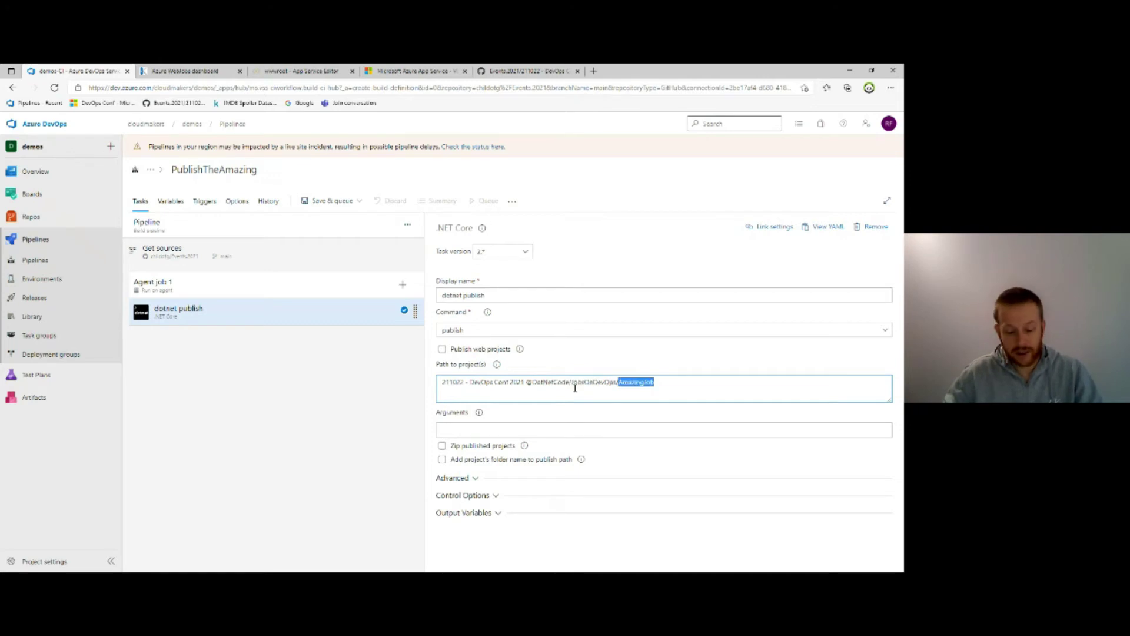
key("ctrl+c")
key("End")
type("/")
key("ctrl+v")
type(".csproj")
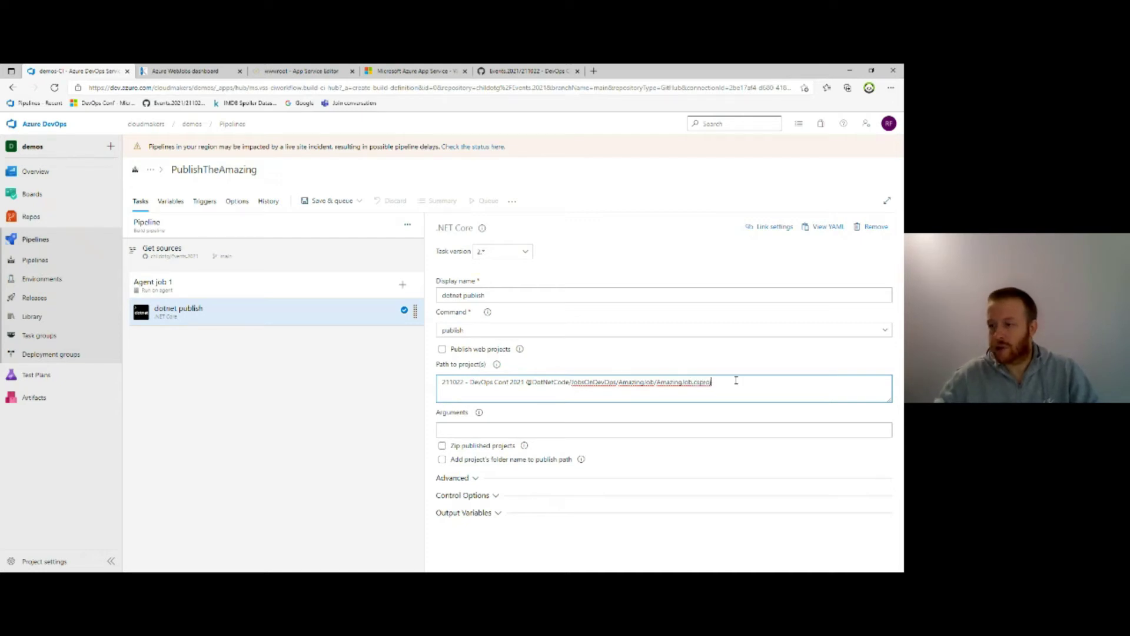
left_click(722, 428)
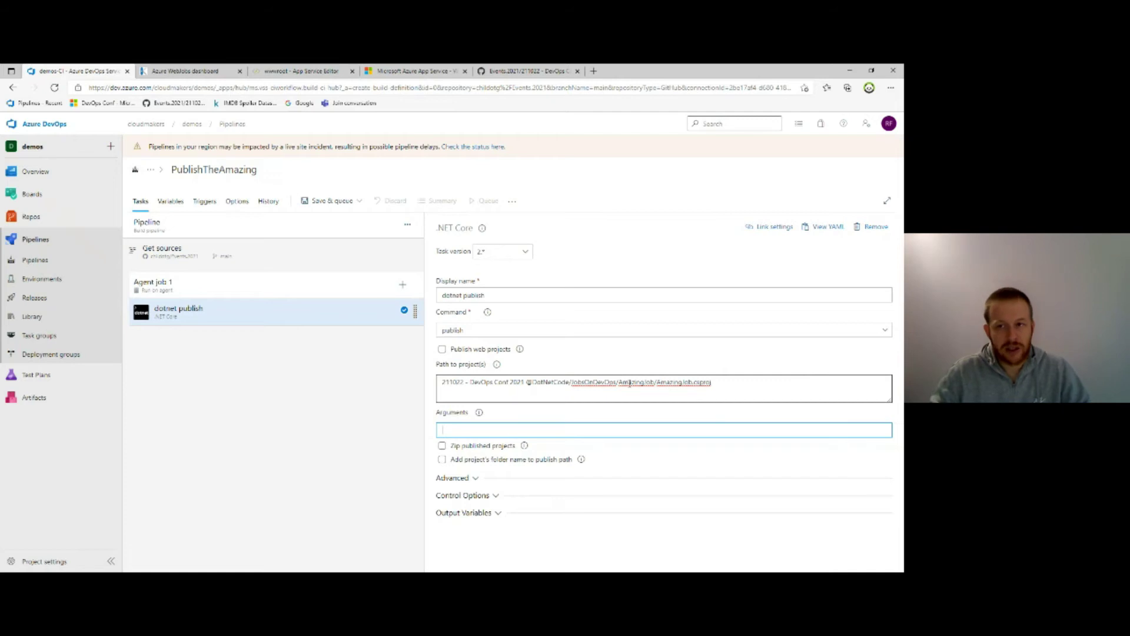
left_click(298, 71)
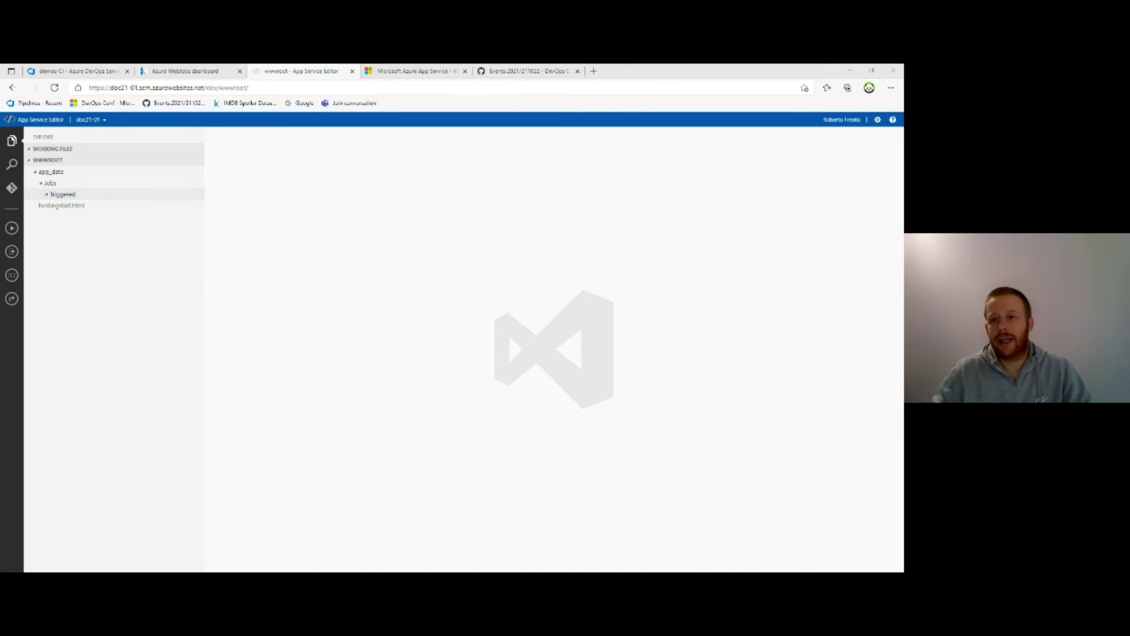
Return to the PublishTheAmazing dotnet publish task in Azure DevOps.
left_click(98, 72)
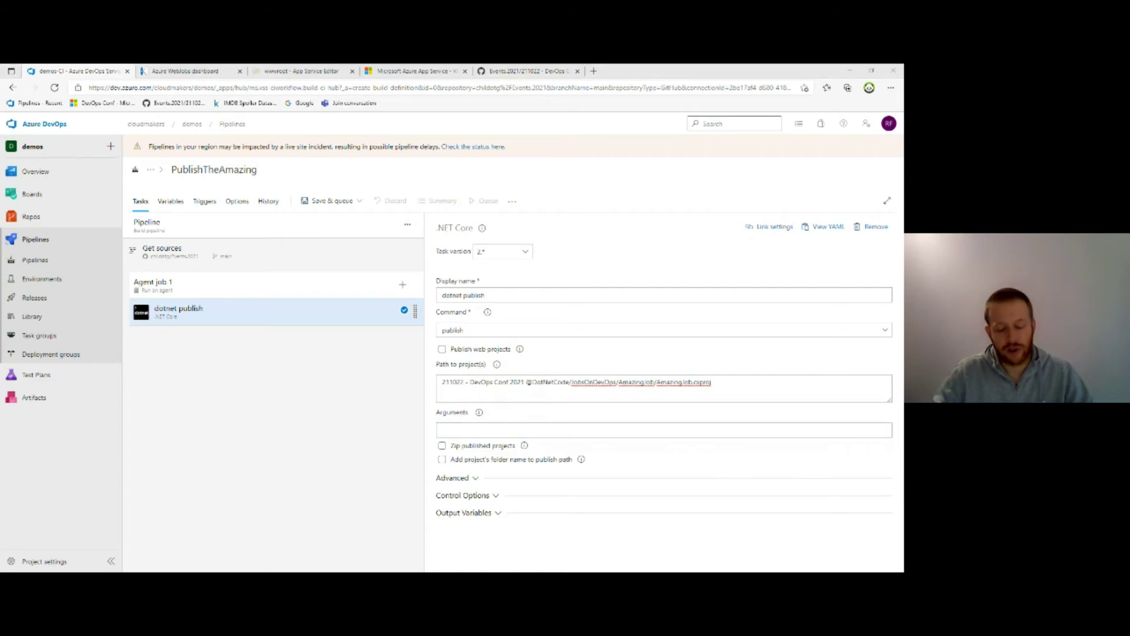
Set publish arguments to -c Release --output $(Build.ArtifactStagingDirectory)/WebJob/App_Data/jobs/triggered/AmazingJob.
left_click(456, 428)
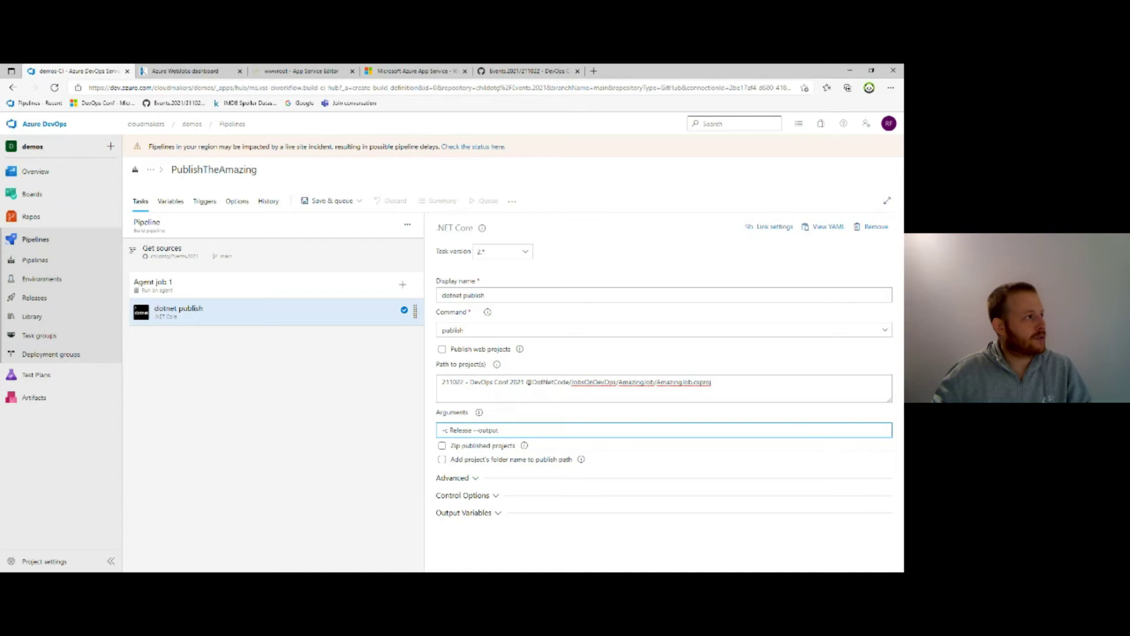
key("alt+Tab")
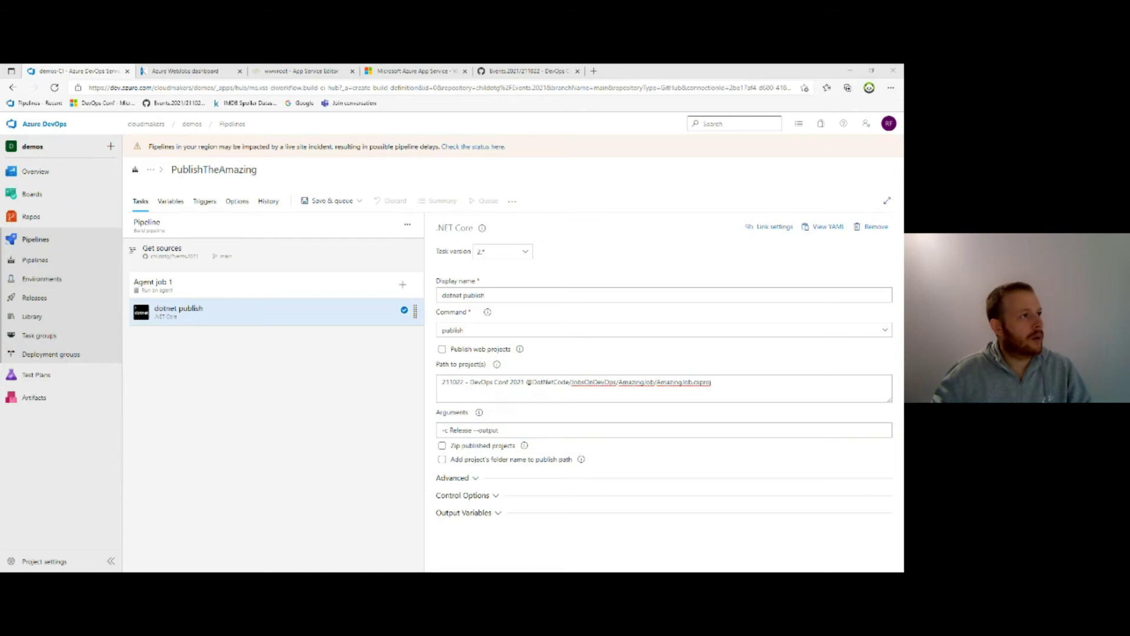
left_click(599, 430)
key("ctrl+v")
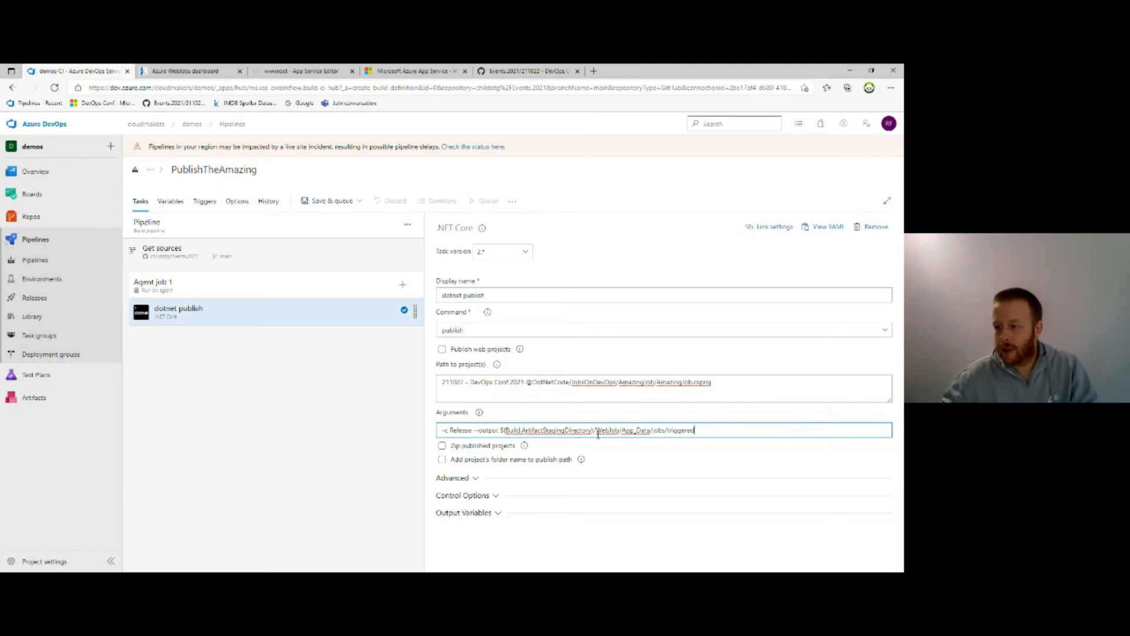
left_click_drag(597, 431, 620, 431)
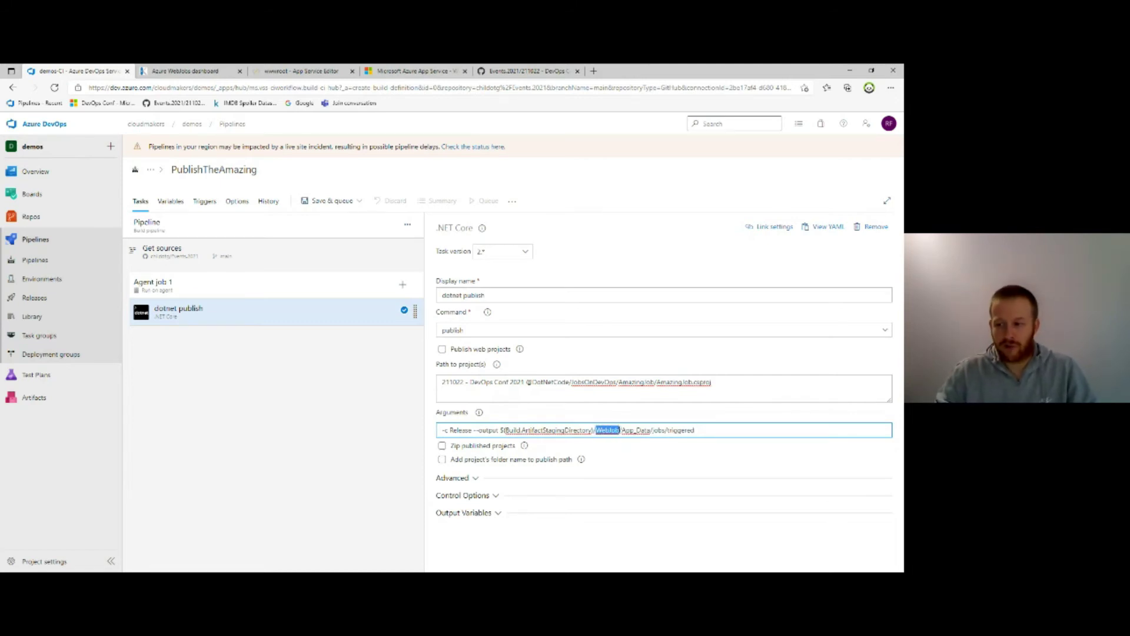
left_click(629, 430)
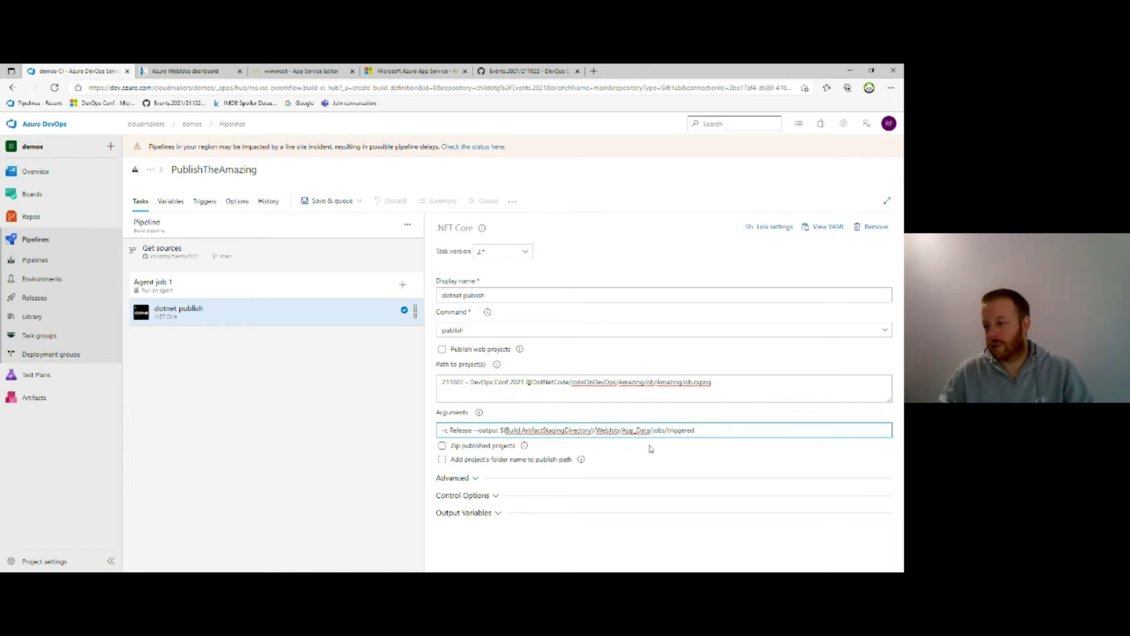
key("ctrl+Right")
key("ctrl+Right")
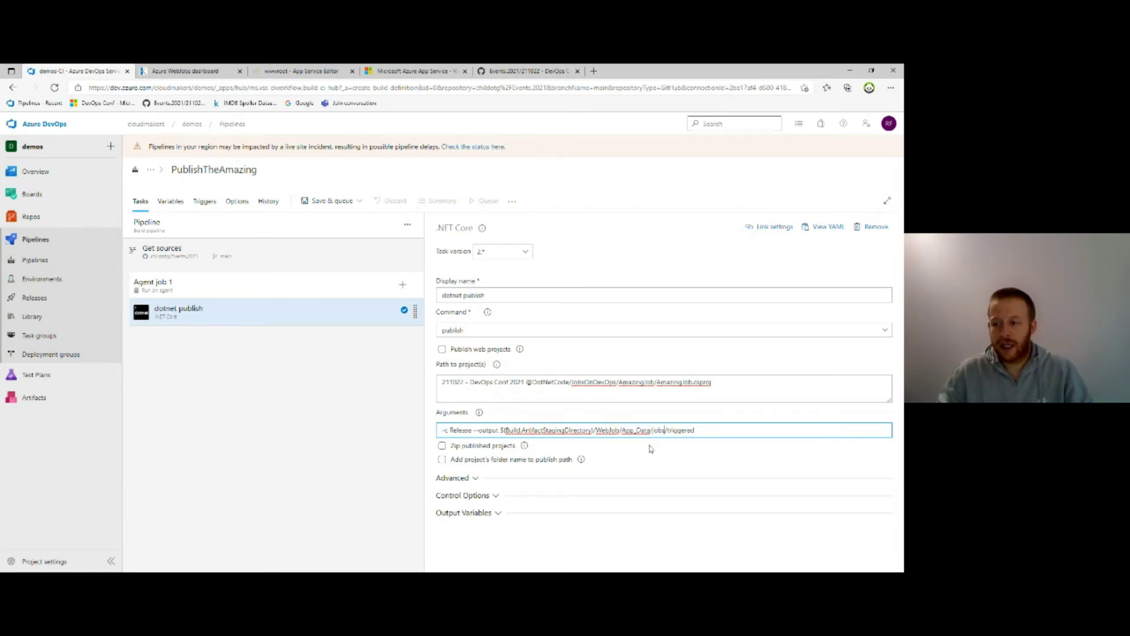
type("/triggered/Amazin")
type("Job")
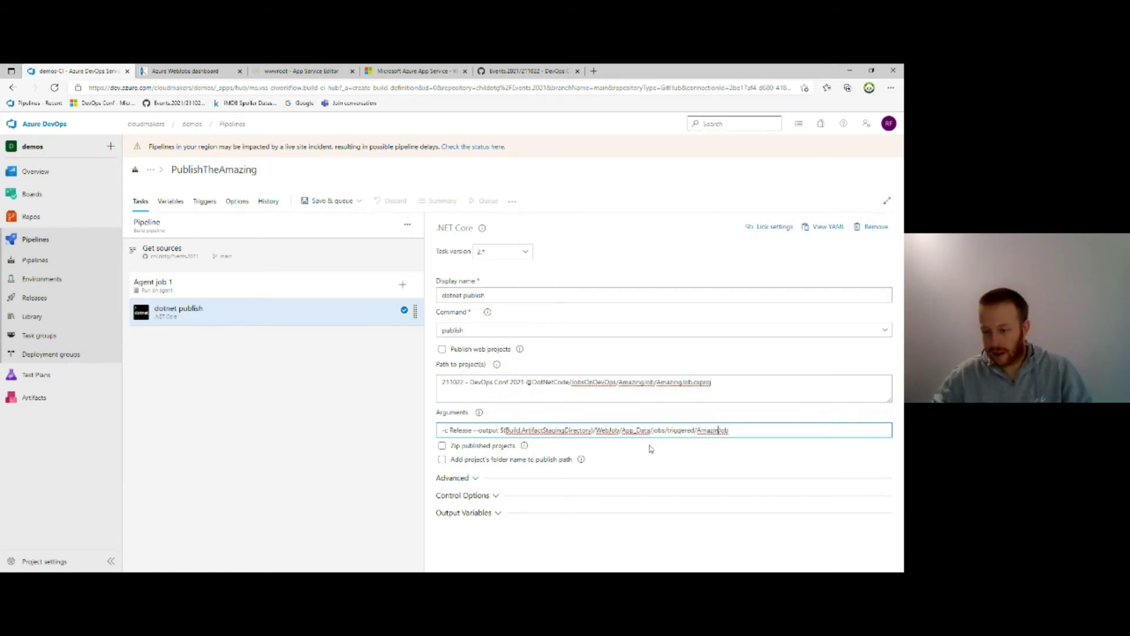
key("BackSpace")
key("BackSpace")
key("BackSpace")
type("gJob")
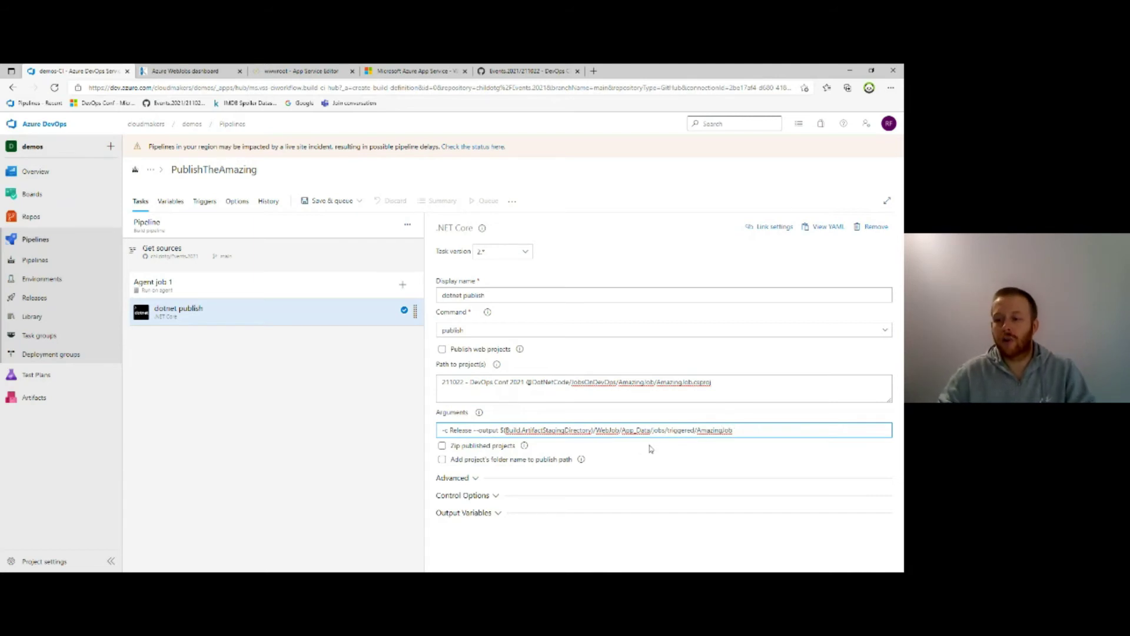
left_click(359, 462)
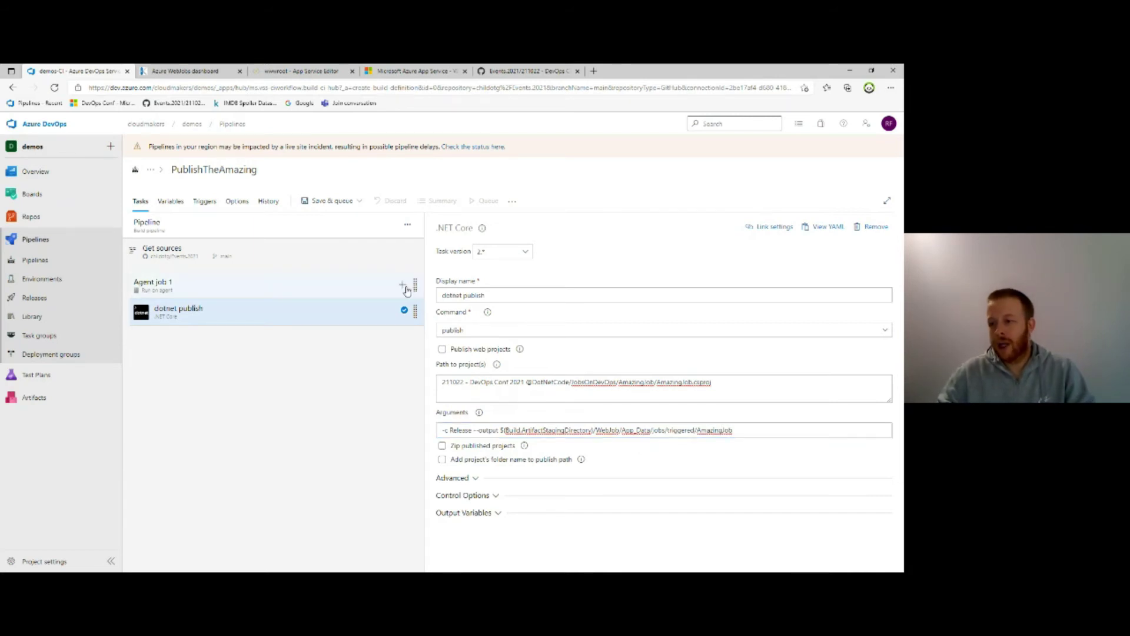
left_click(469, 432)
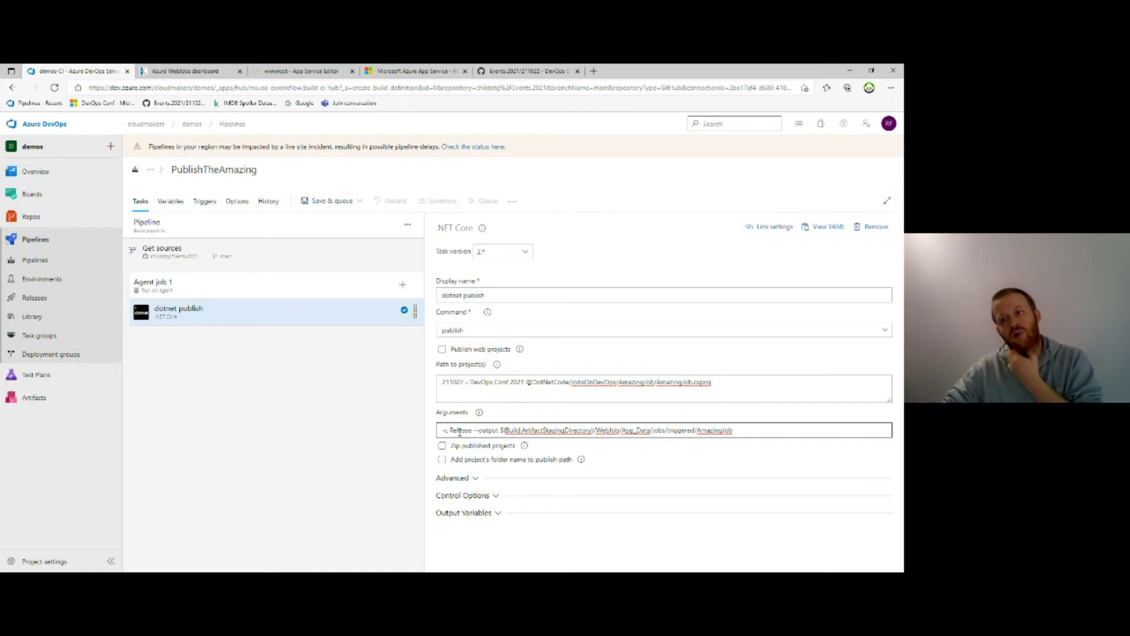
Add a Command line task to Agent job 1 and name it Create run.cmd.
left_click(401, 286)
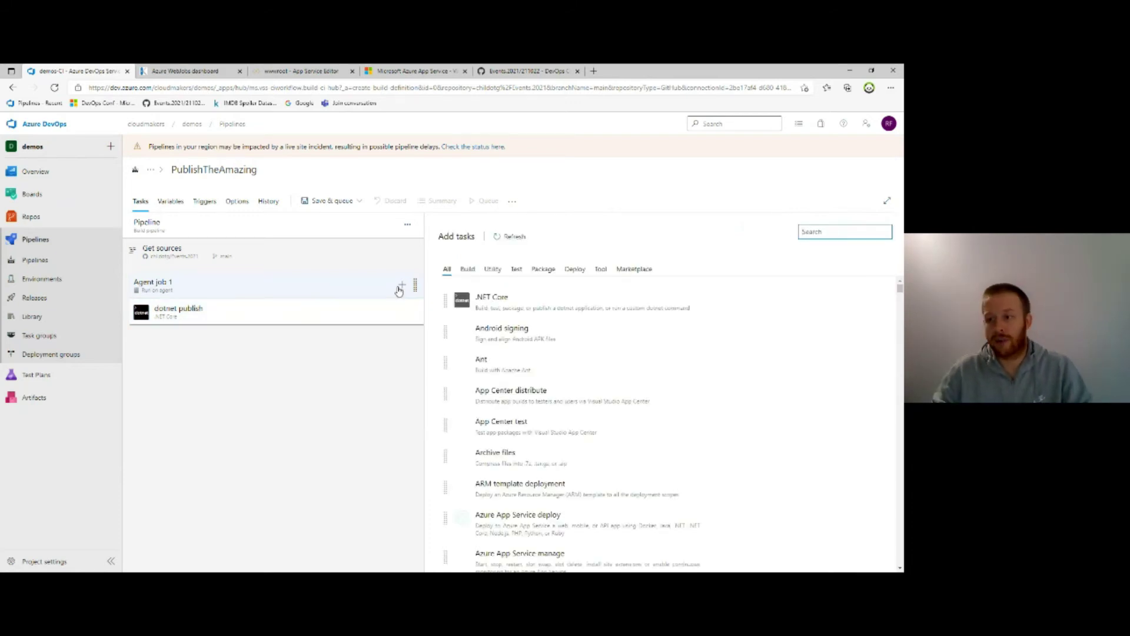
scroll(681, 386, "down", 2)
scroll(664, 404, "up", 2)
type("comm")
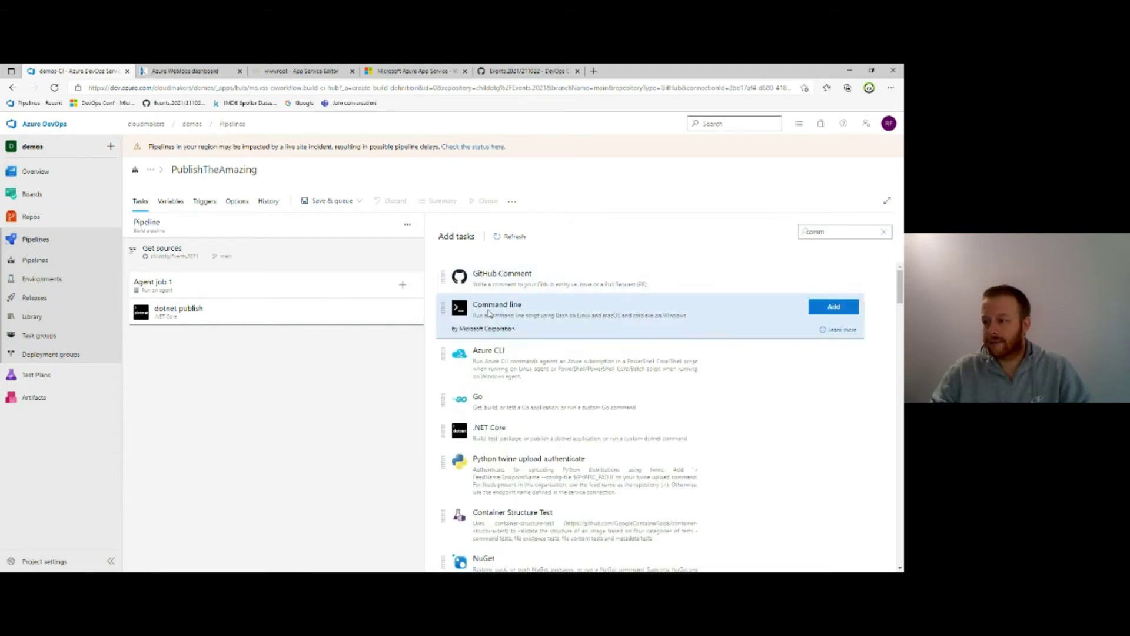
left_click(834, 306)
left_click(262, 340)
left_click(514, 292)
key("ctrl+a")
type("Create run.cmd")
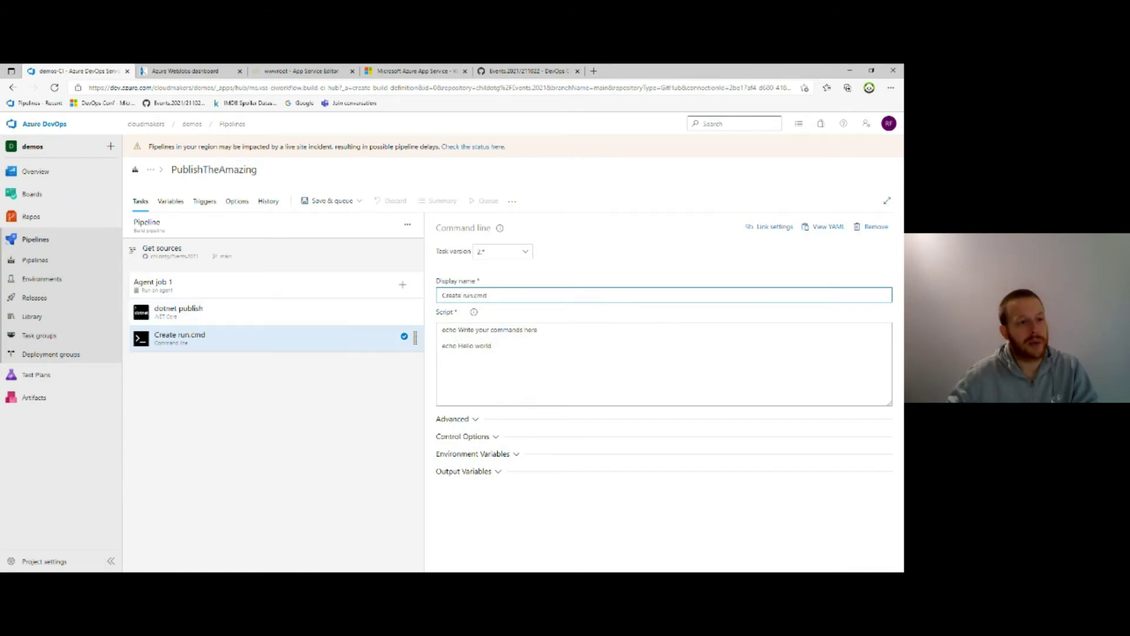
Make the script echo "dotnet AmazingJob.dll" > run.cmd.
left_click(461, 330)
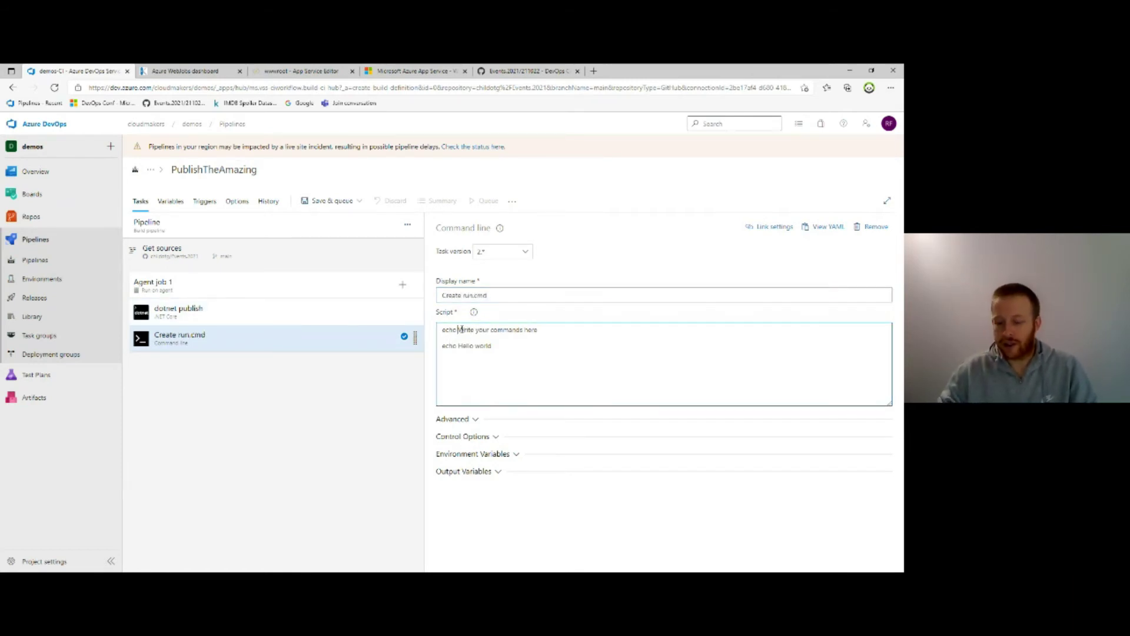
key("shift+End")
key("ctrl+shift+End")
key("Delete")
type("'dot")
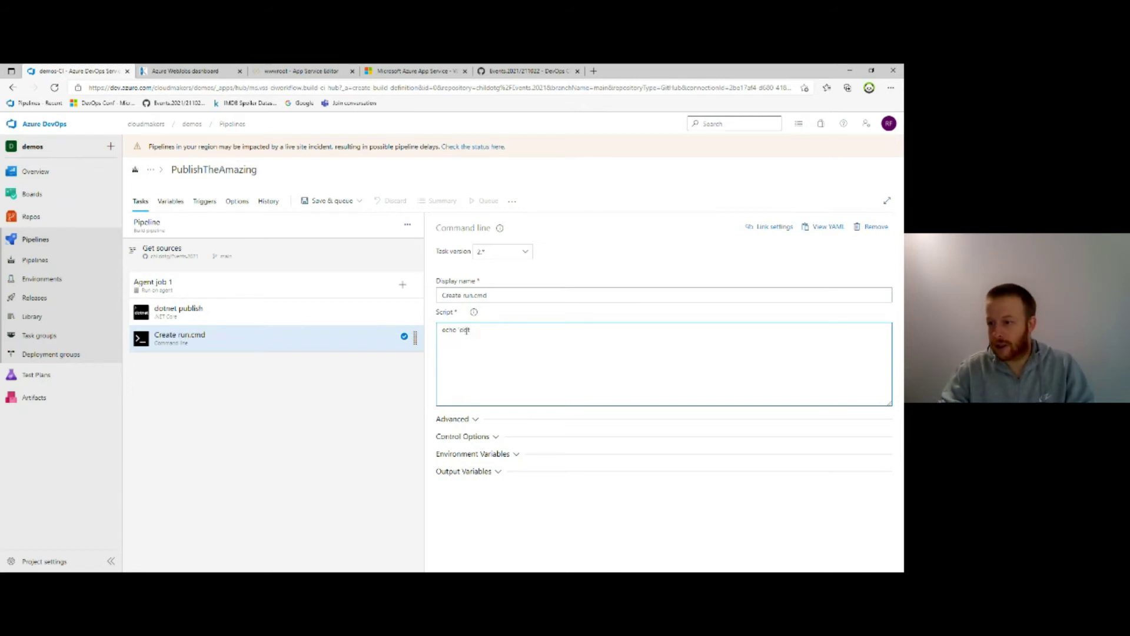
type("net Amaz")
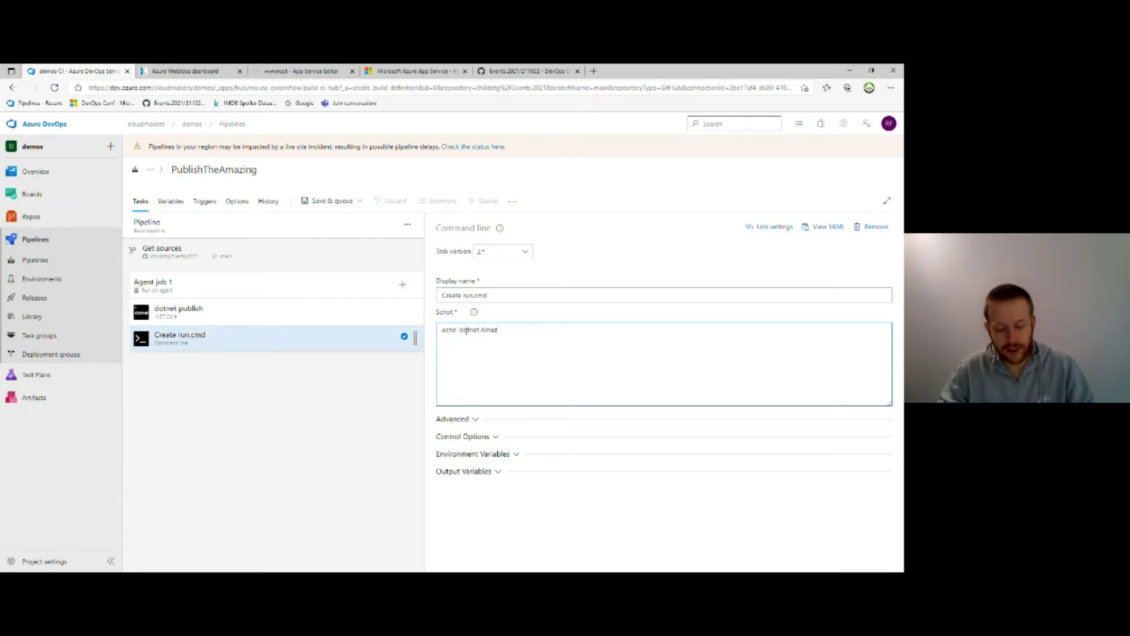
type("ing.Job.d")
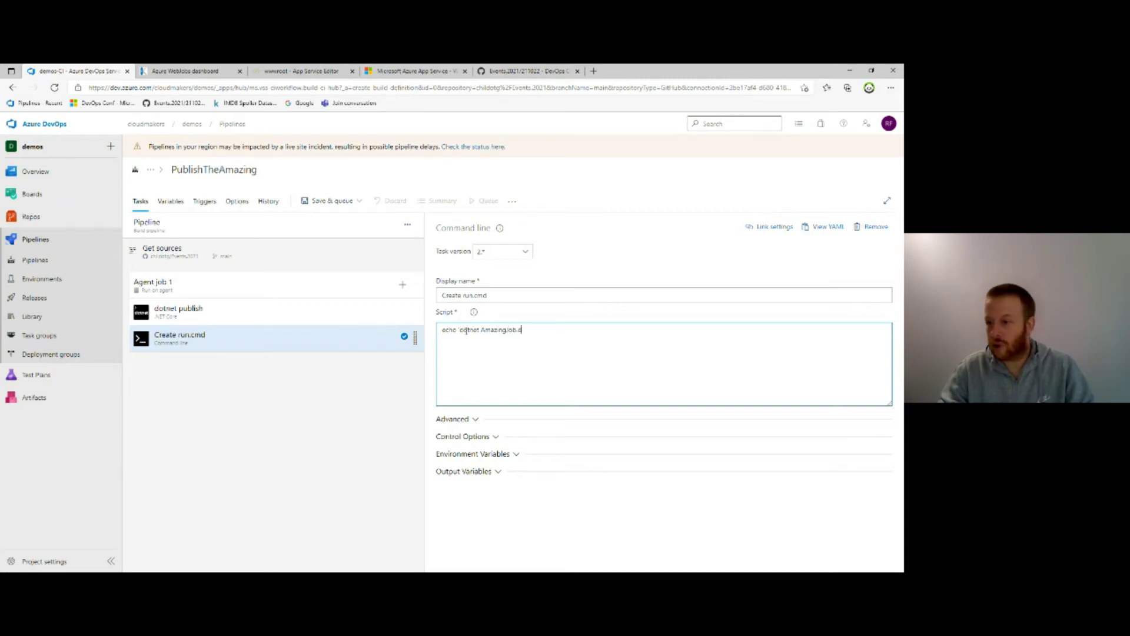
type("ll' > run.cmd")
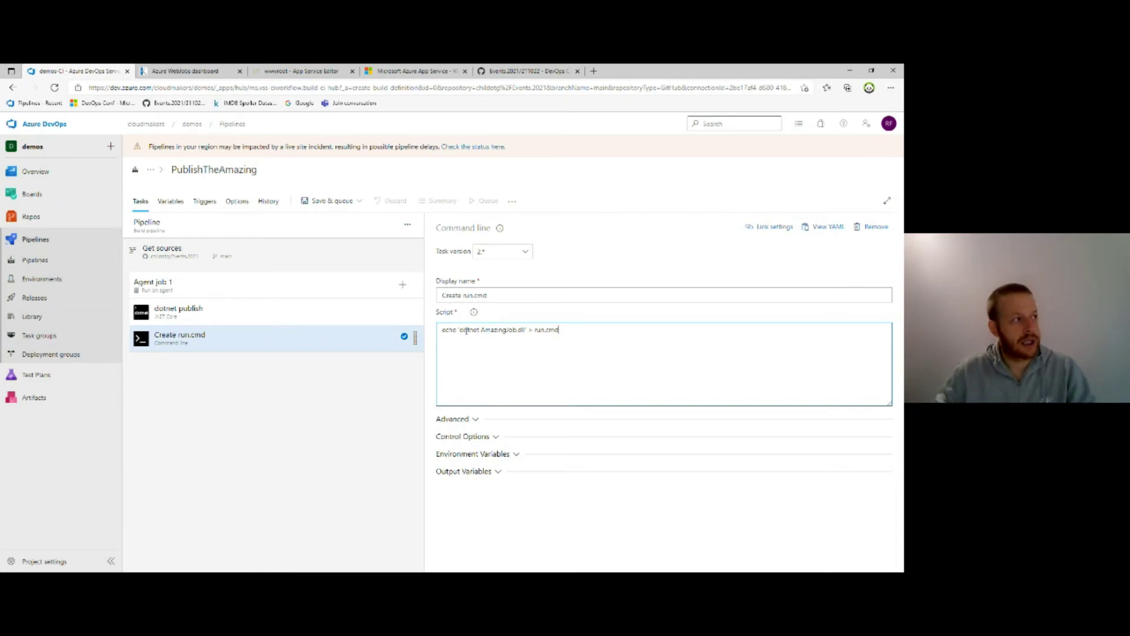
left_click(460, 329)
key("BackSpace")
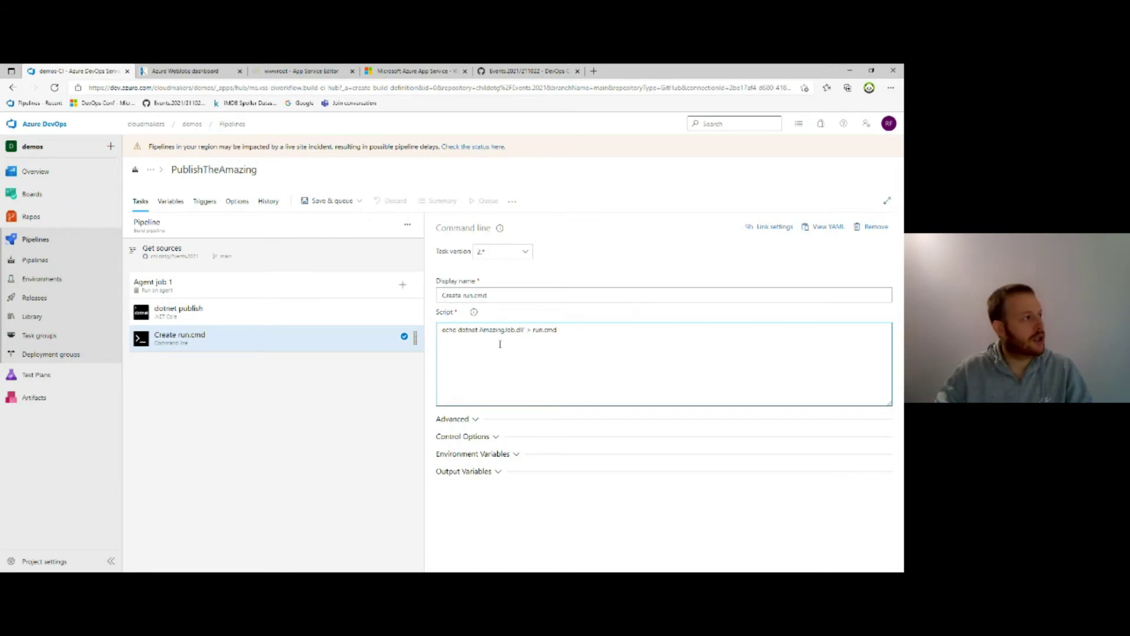
type("'")
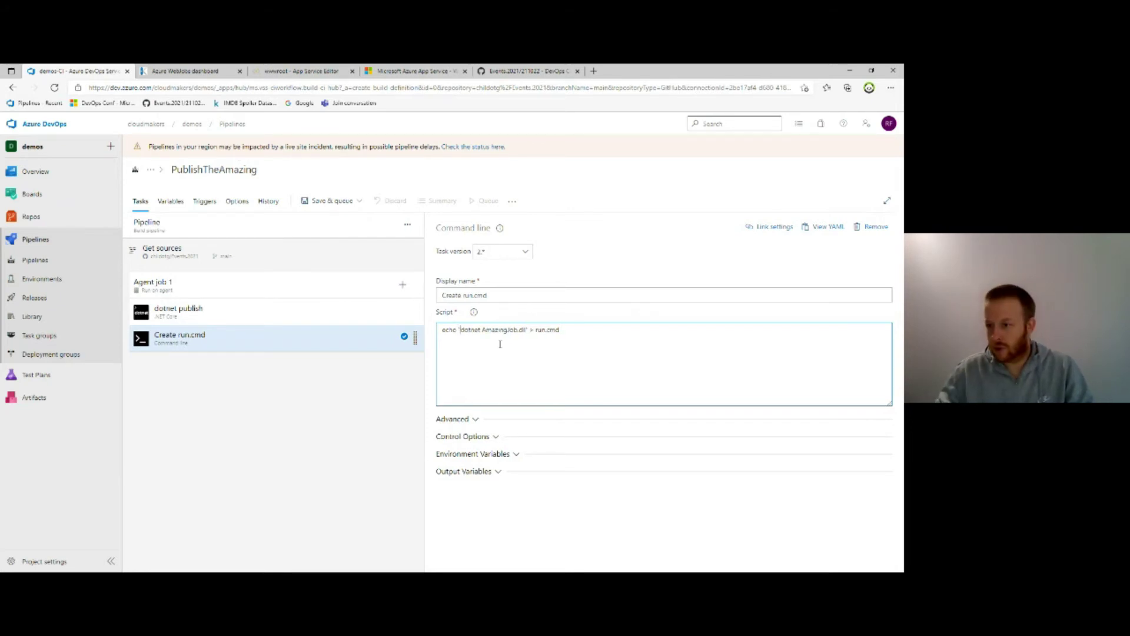
key("Right")
key("Right")
key("Right")
key("Right")
key("Right")
key("Right")
key("Right")
key("Right")
key("Right")
type("\"")
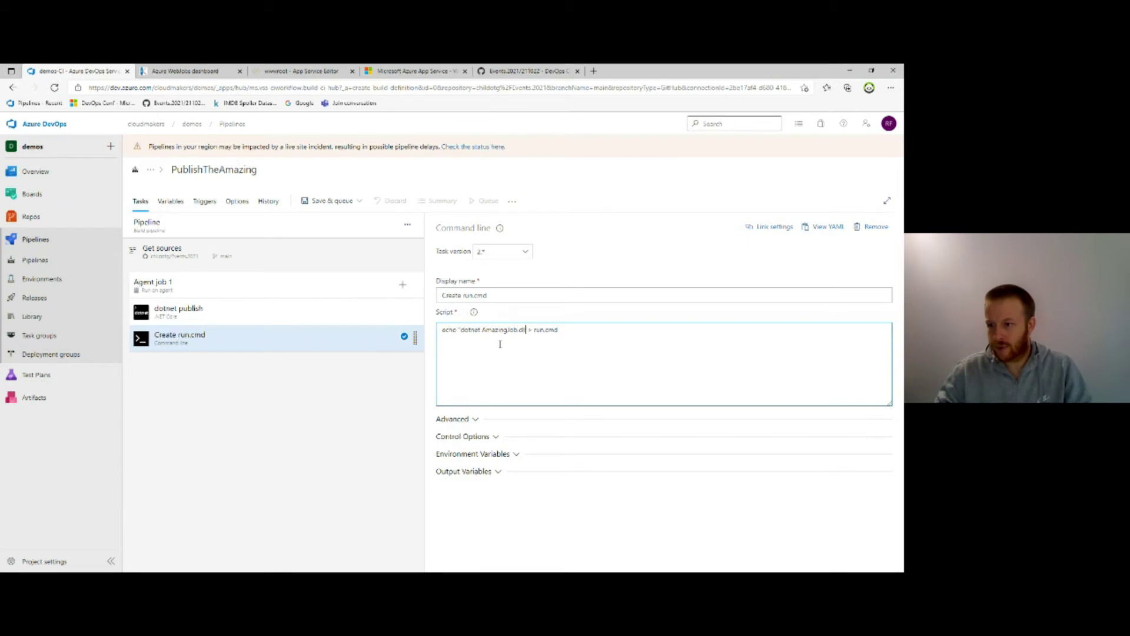
left_click(434, 376)
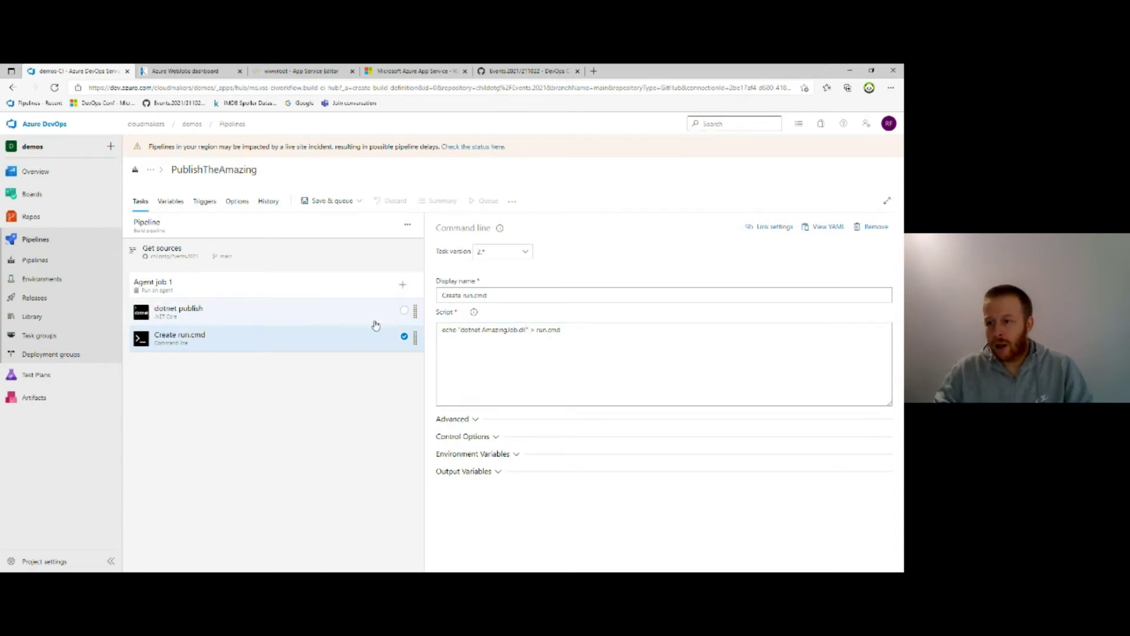
Set the task's Working Directory to the publish output path under App_Data/jobs/triggered/AmazingJob.
left_click(464, 419)
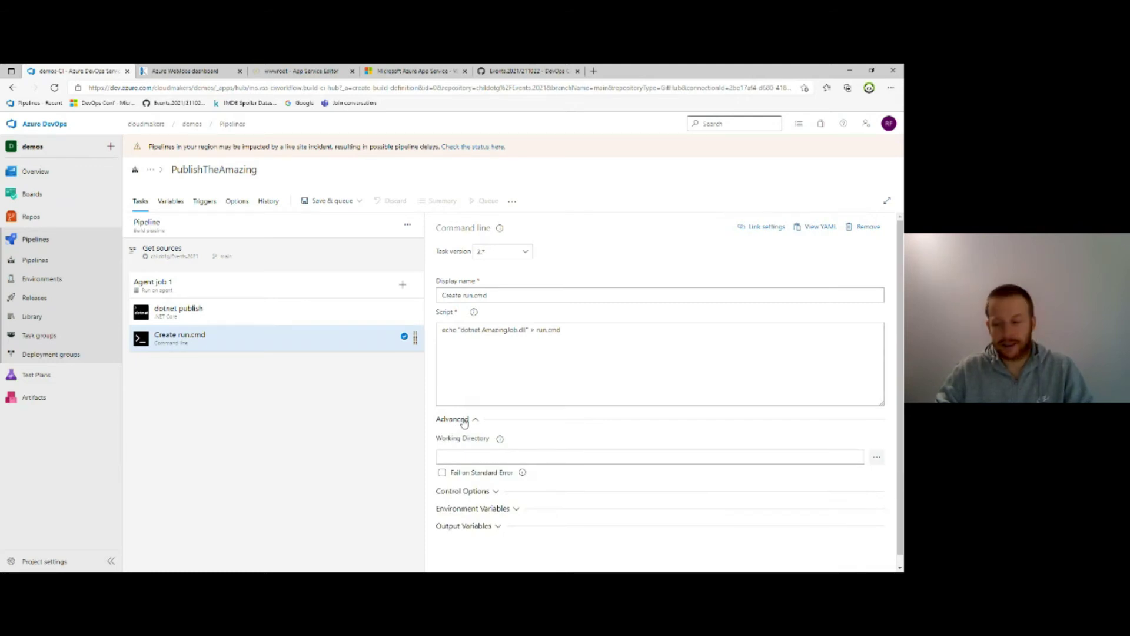
left_click(274, 311)
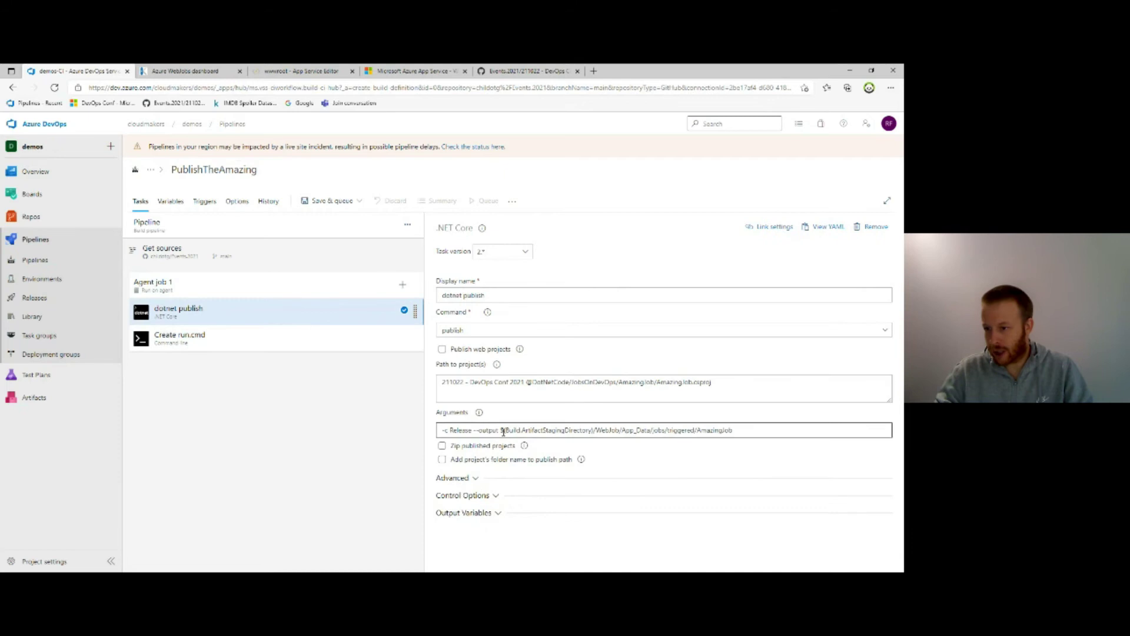
left_click_drag(502, 430, 752, 429)
key("ctrl+c")
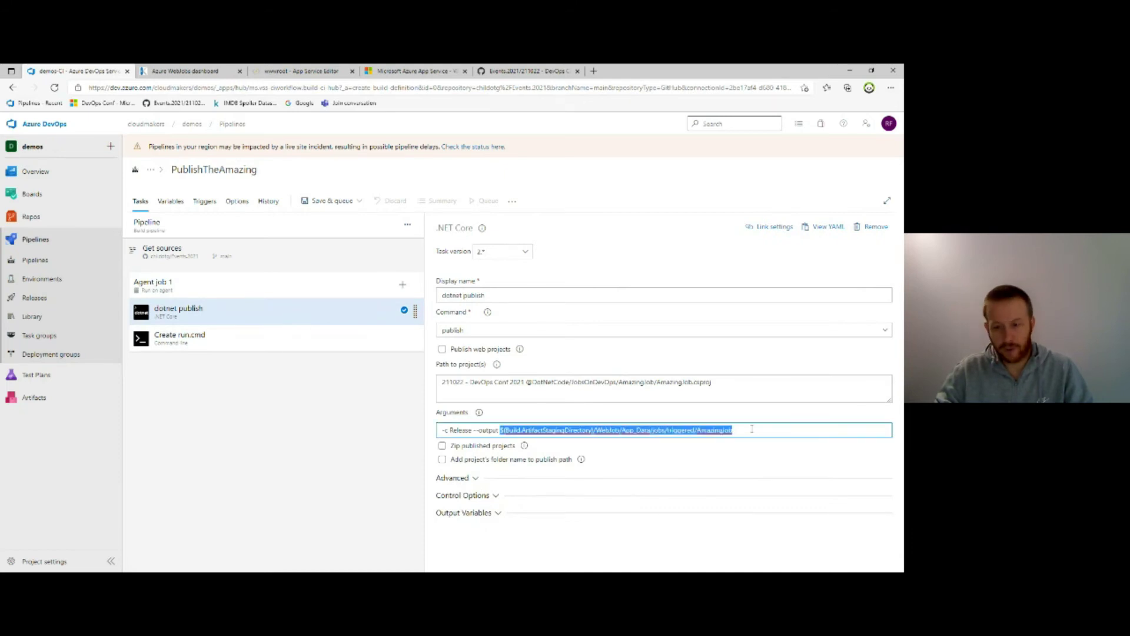
left_click(246, 342)
left_click(466, 428)
left_click(468, 457)
key("ctrl+v")
left_click(351, 432)
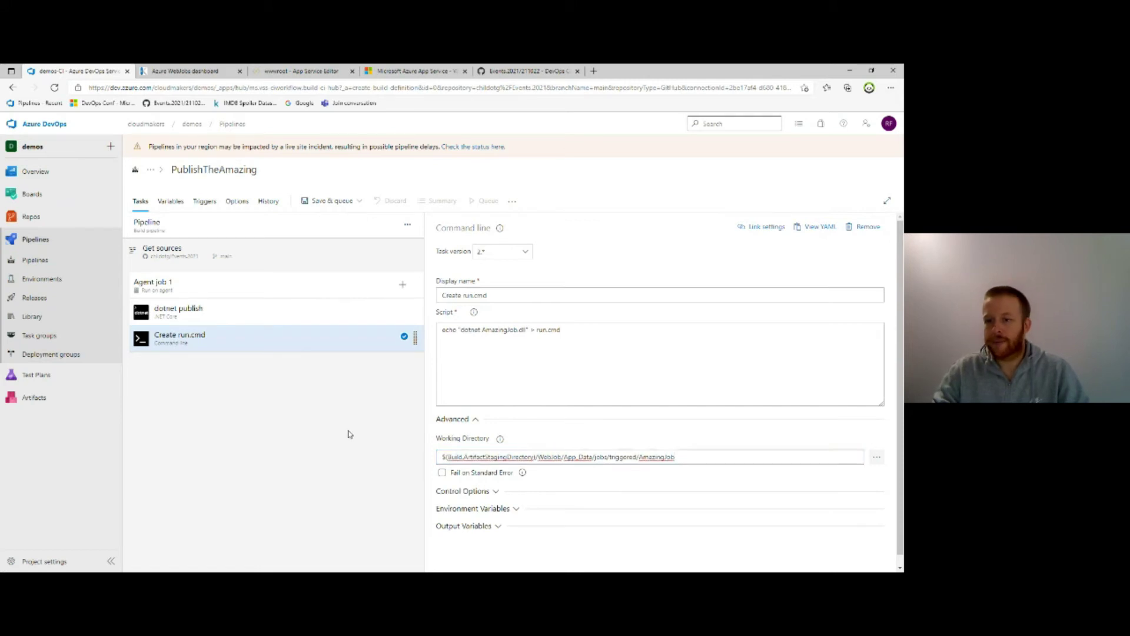
left_click(404, 288)
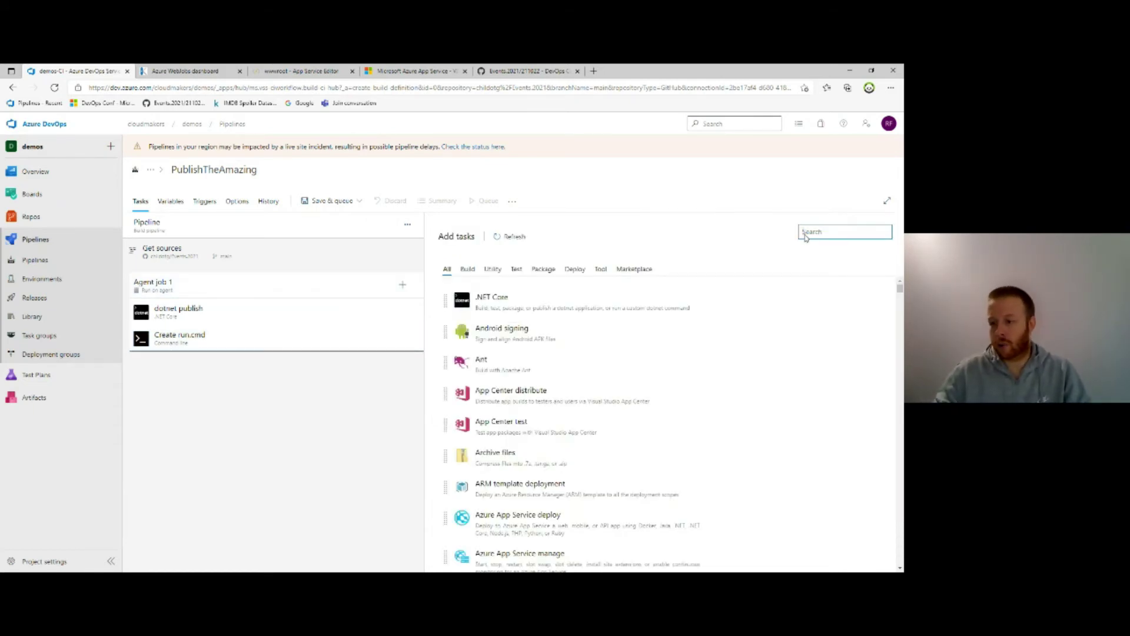
left_click(848, 517)
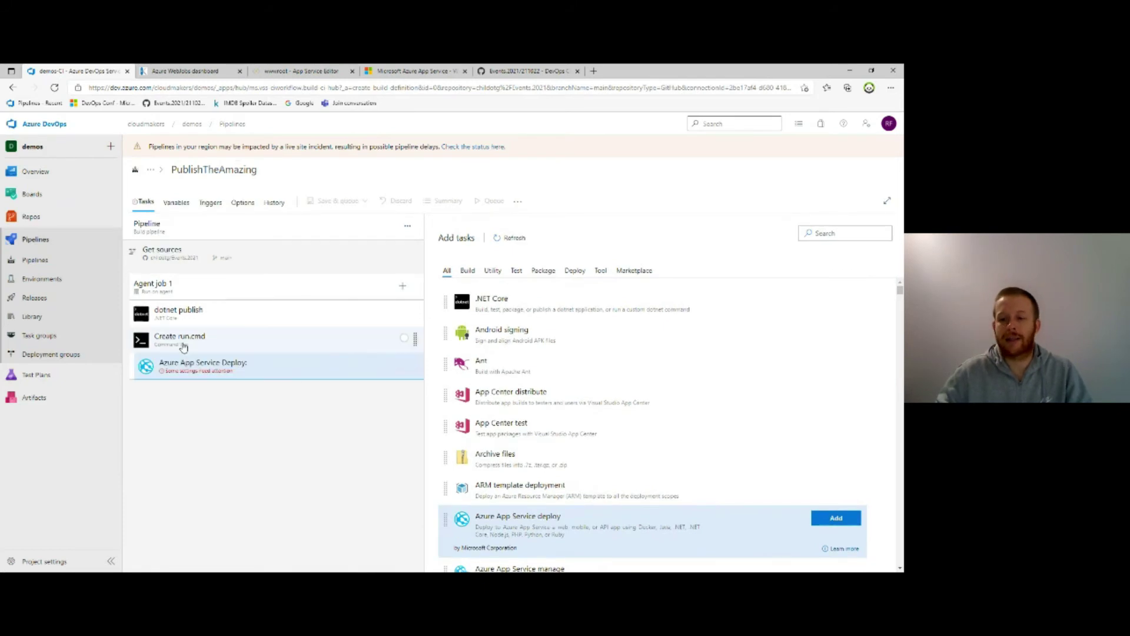
left_click(255, 369)
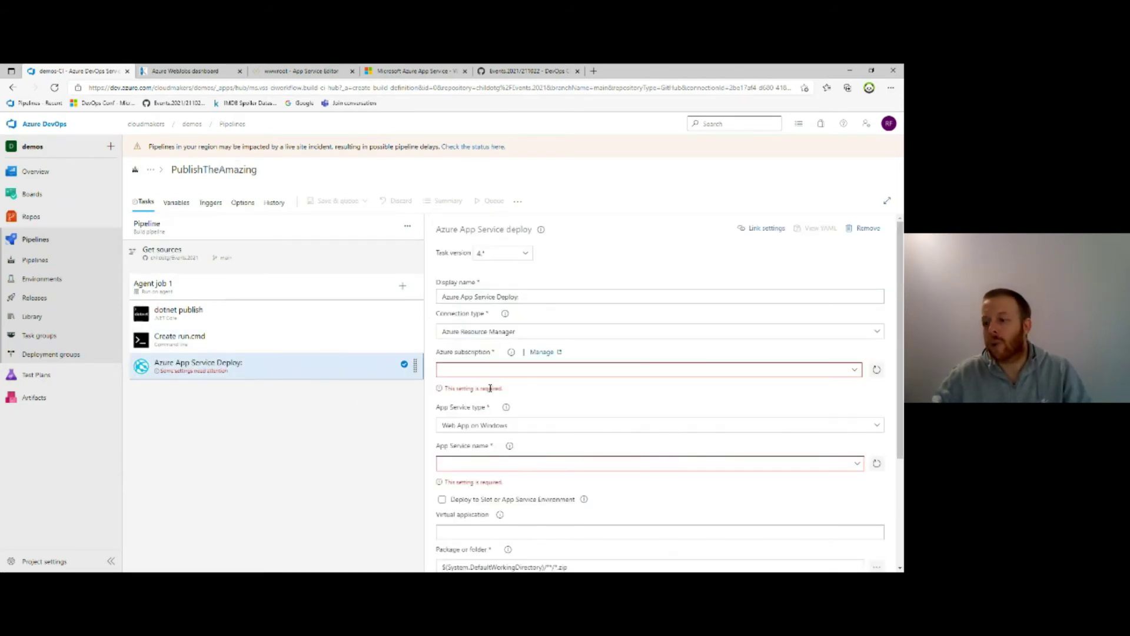
scroll(500, 406, "down", 1)
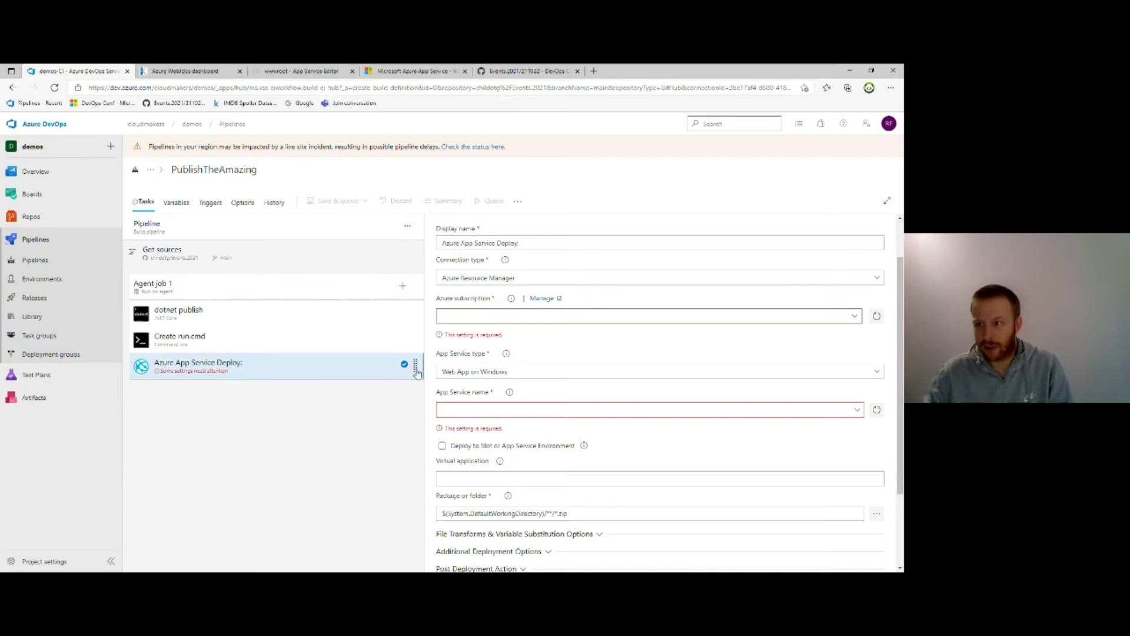
left_click(451, 373)
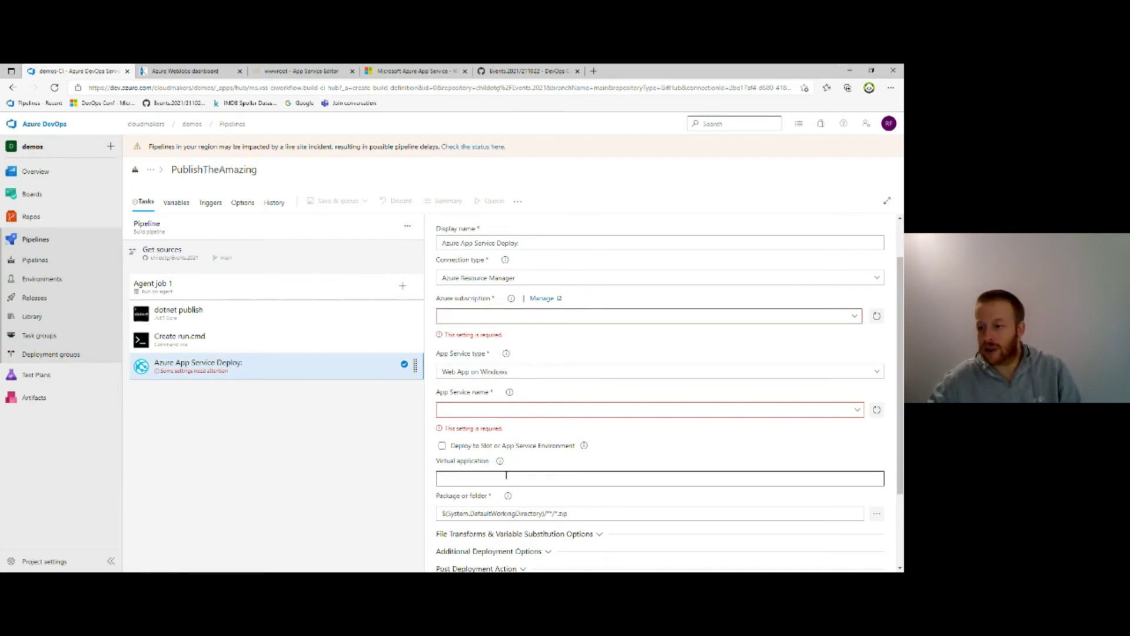
scroll(468, 465, "down", 3)
left_click(463, 446)
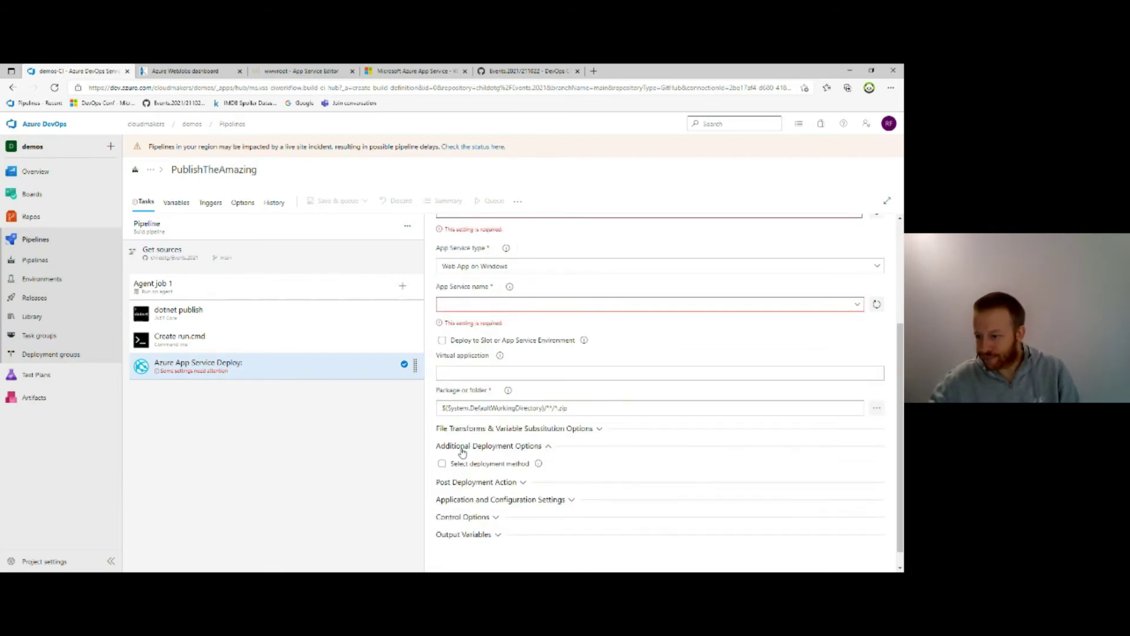
left_click(465, 465)
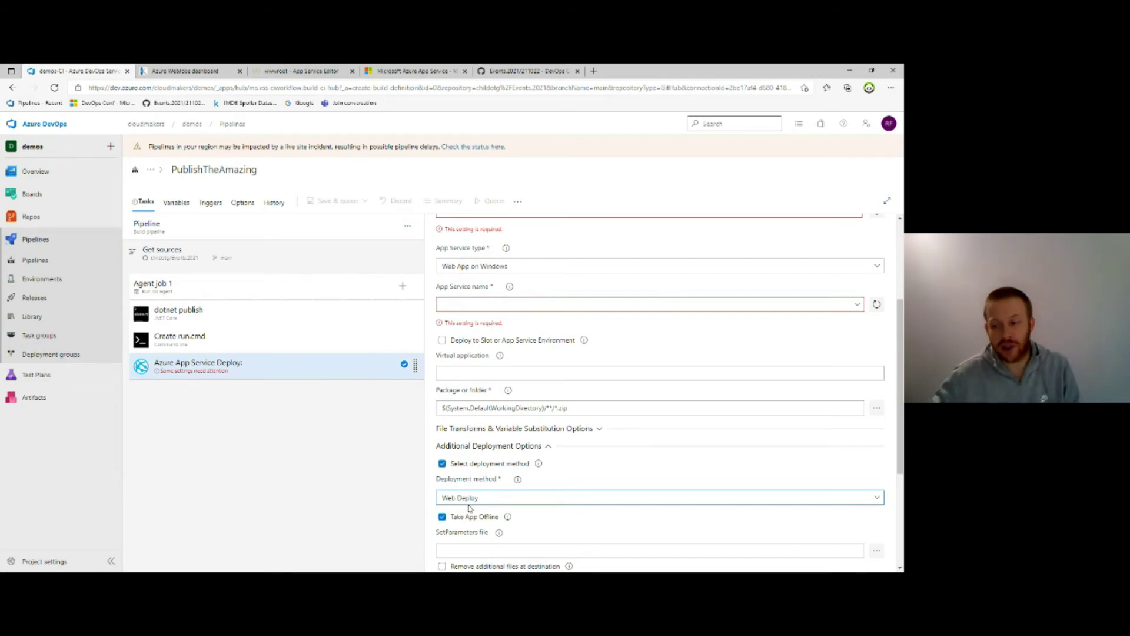
right_click(382, 366)
left_click(377, 411)
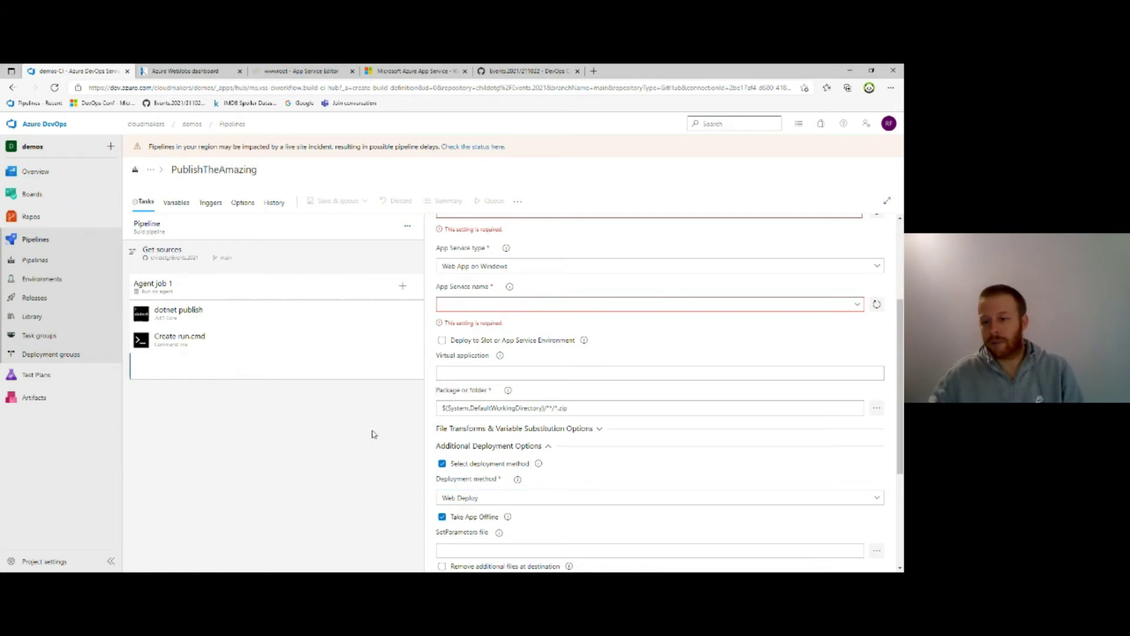
left_click(402, 285)
type("ftp")
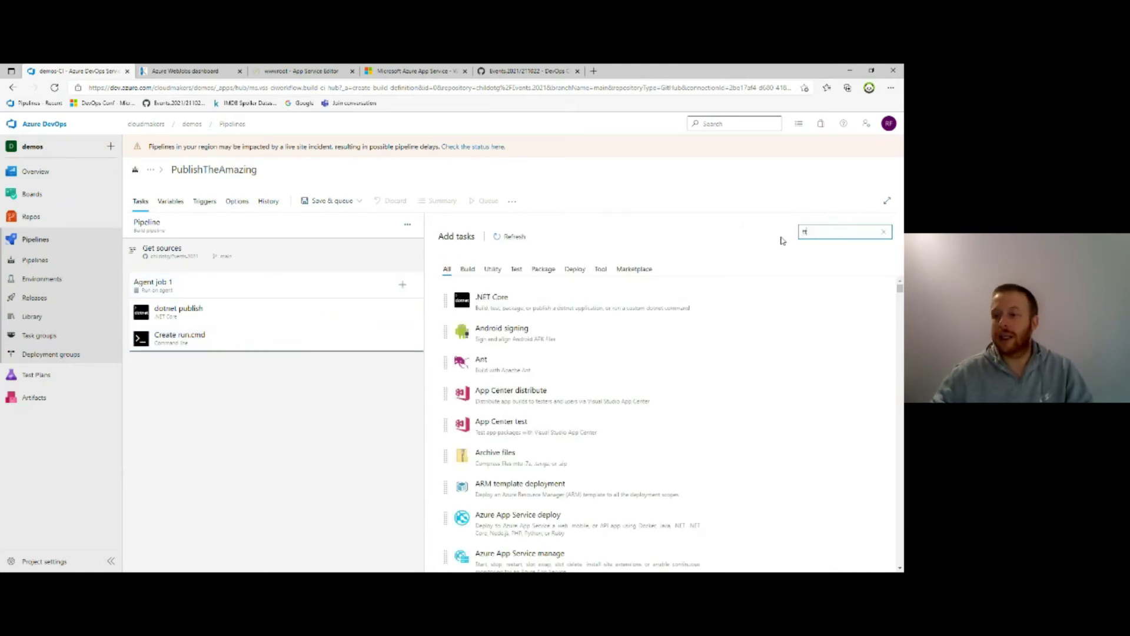
left_click(824, 277)
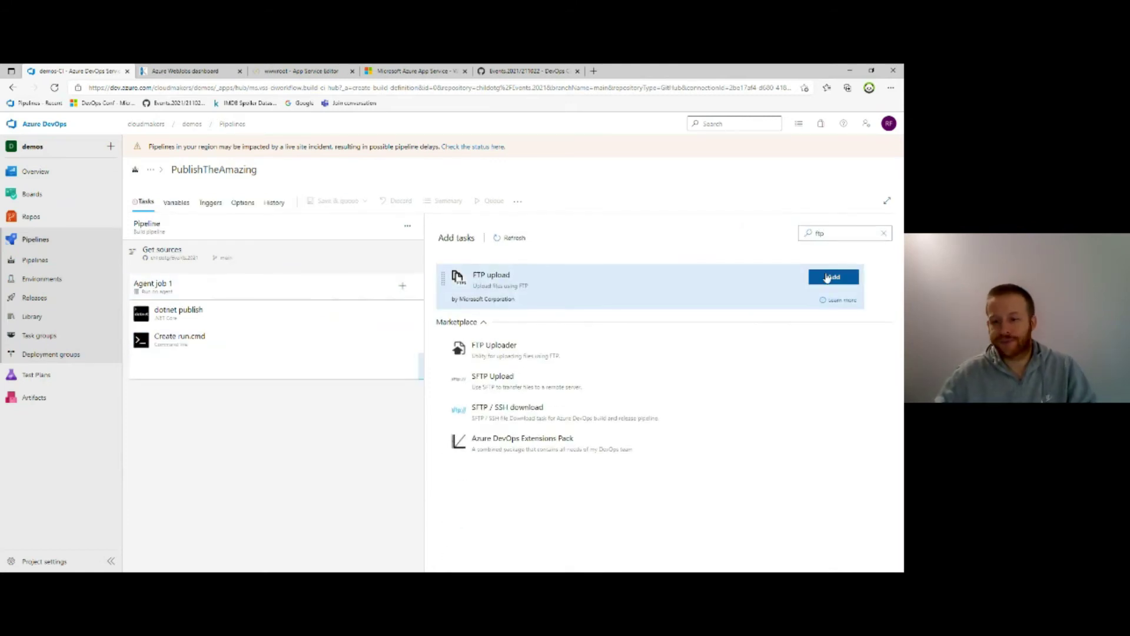
left_click(369, 370)
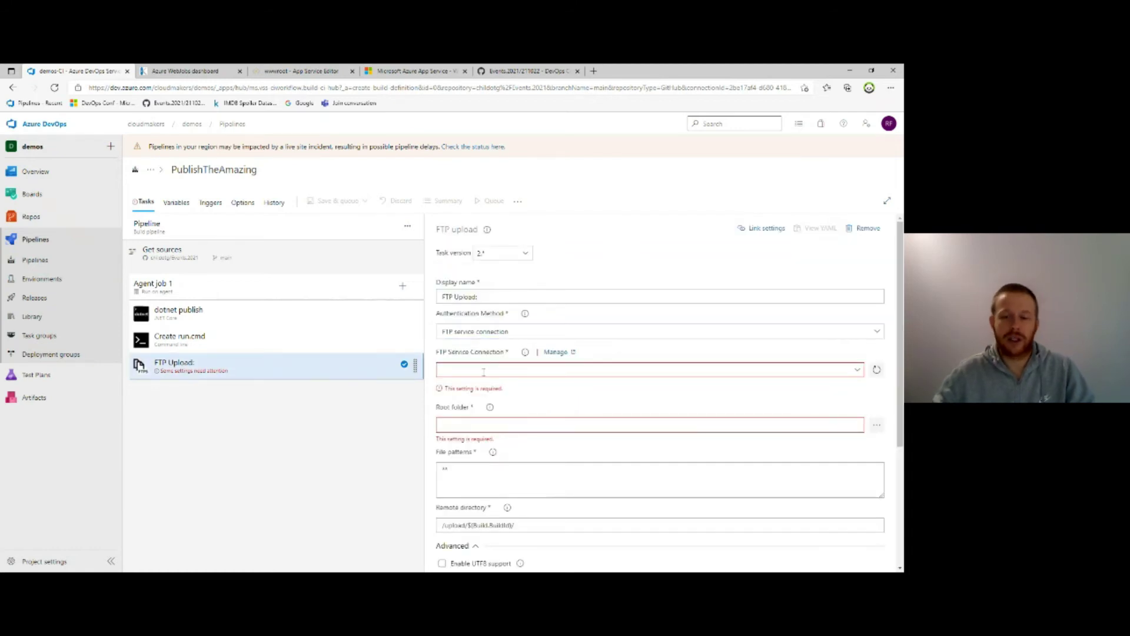
scroll(526, 429, "down", 2)
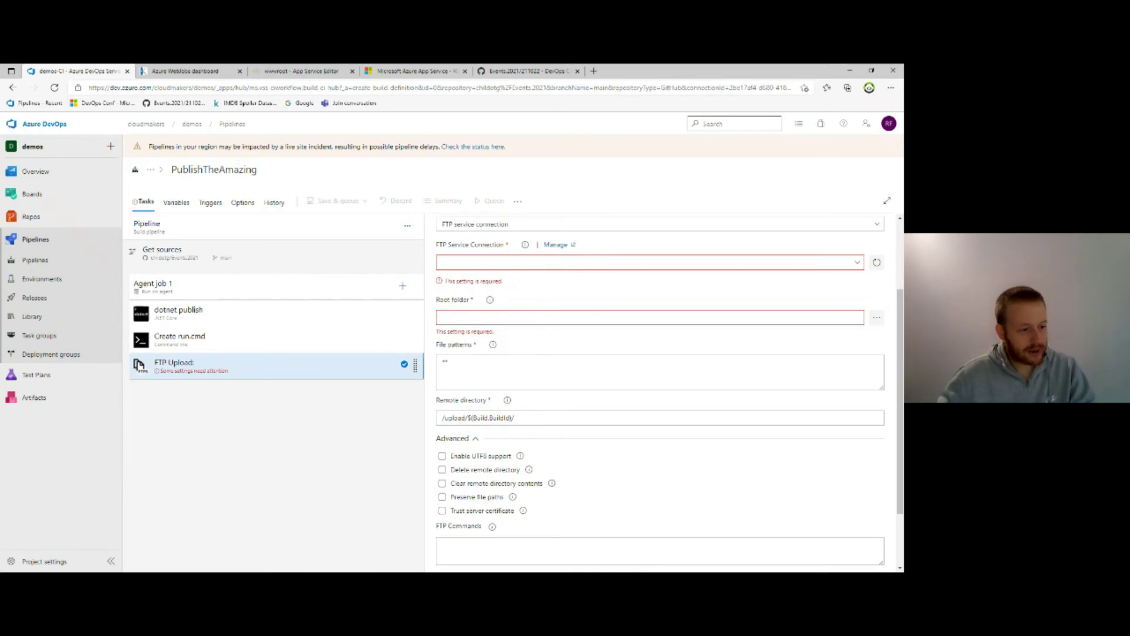
key("alt+Tab")
left_click(246, 247)
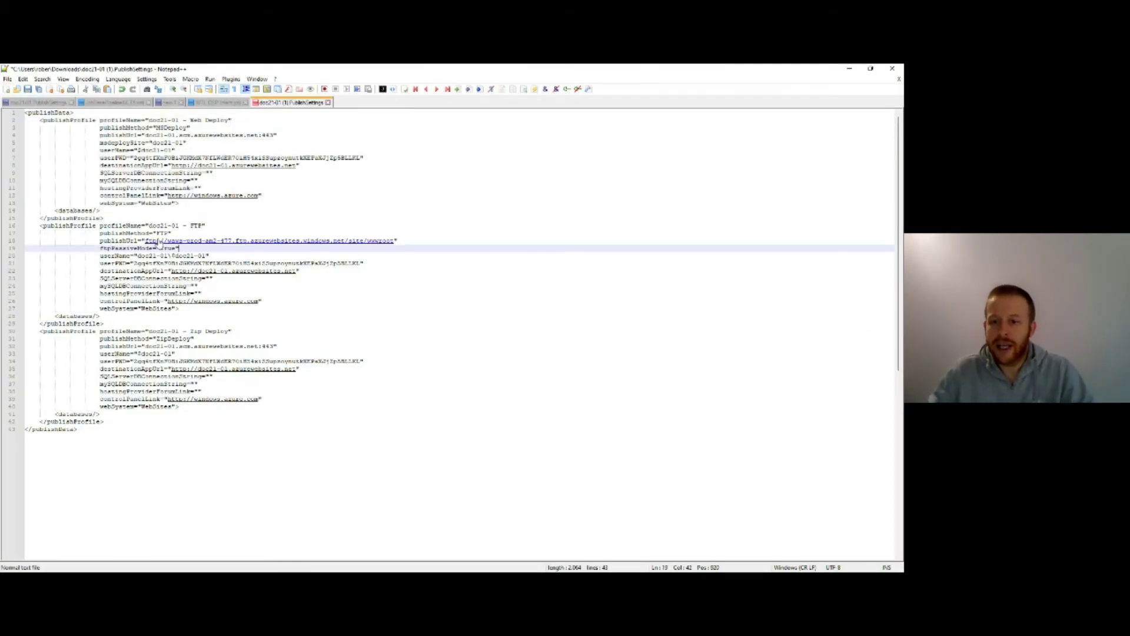
left_click_drag(34, 225, 103, 323)
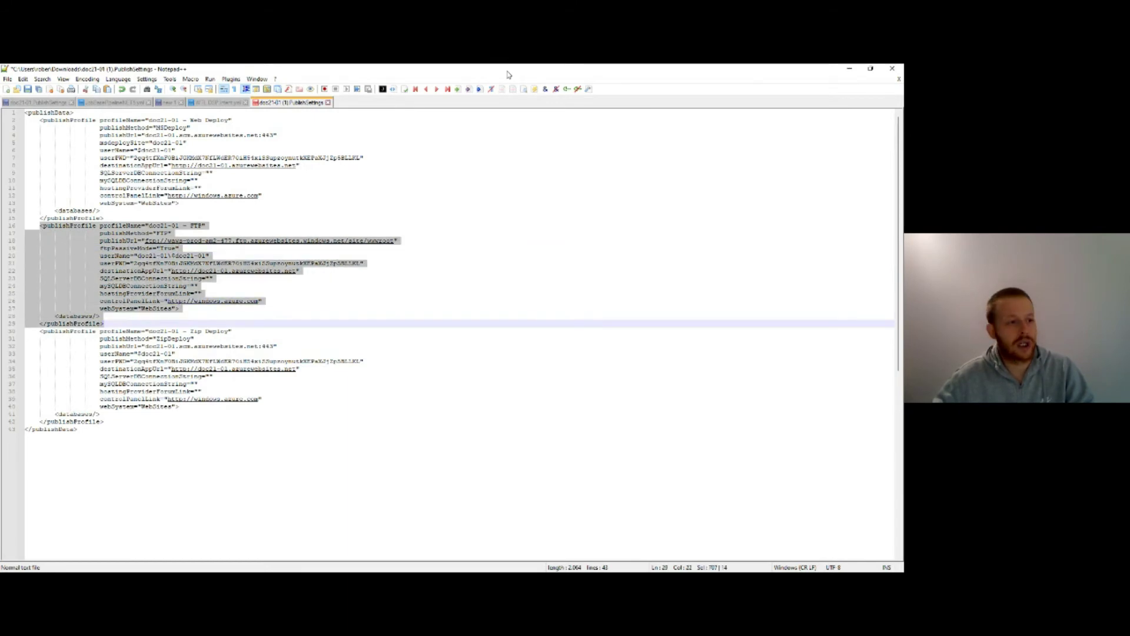
key("alt+Tab")
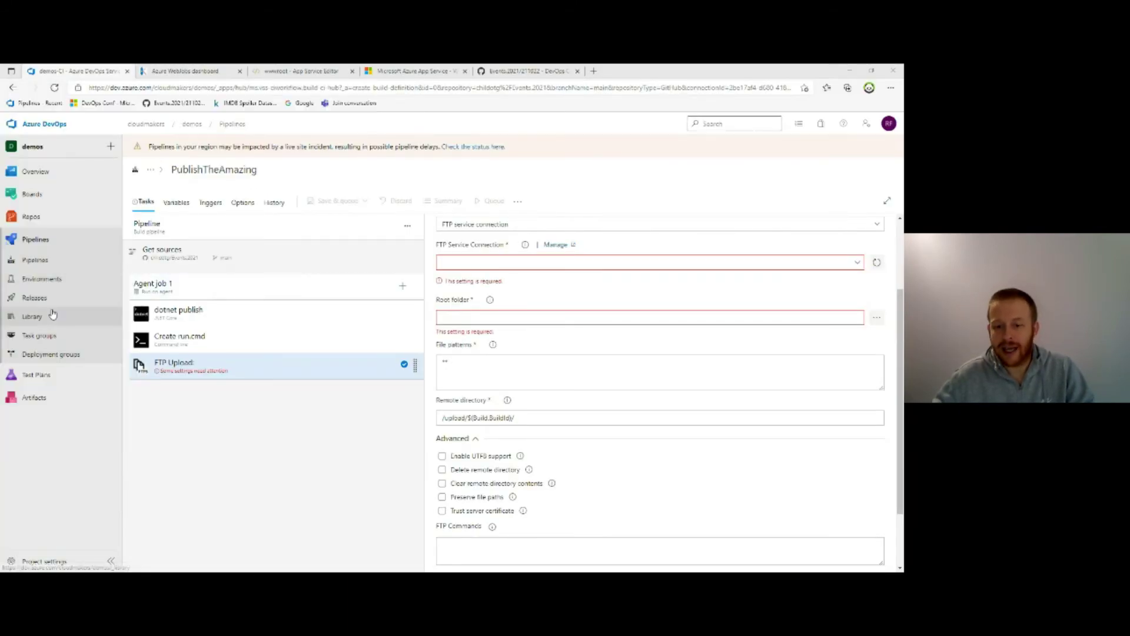
Open Project settings' Service connections in a new tab and start a new Generic connection.
right_click(53, 561)
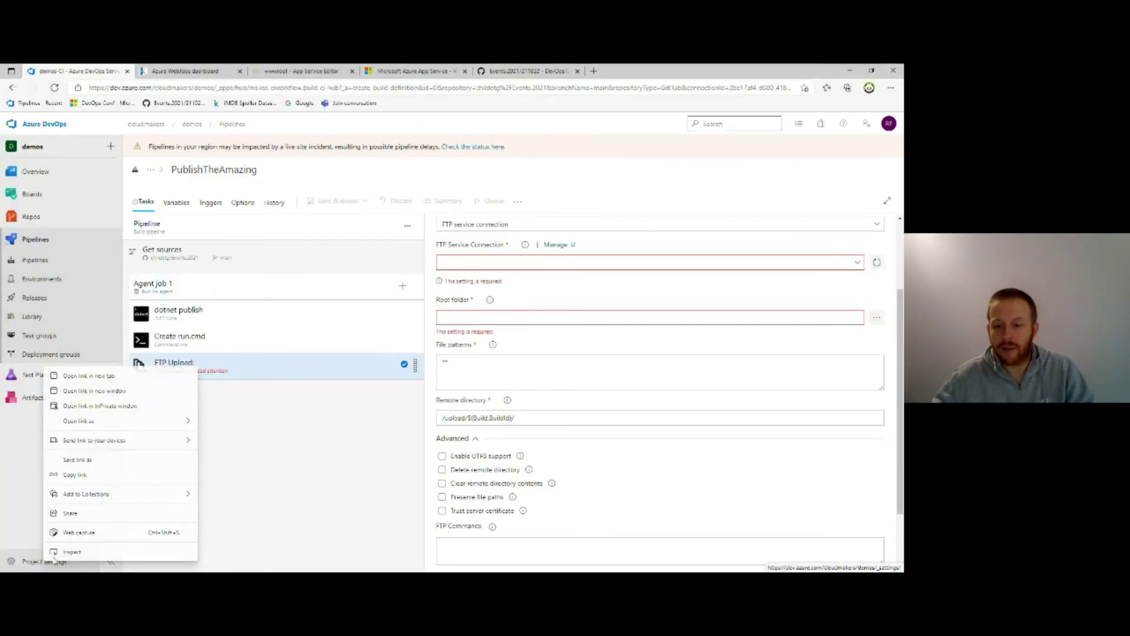
left_click(88, 375)
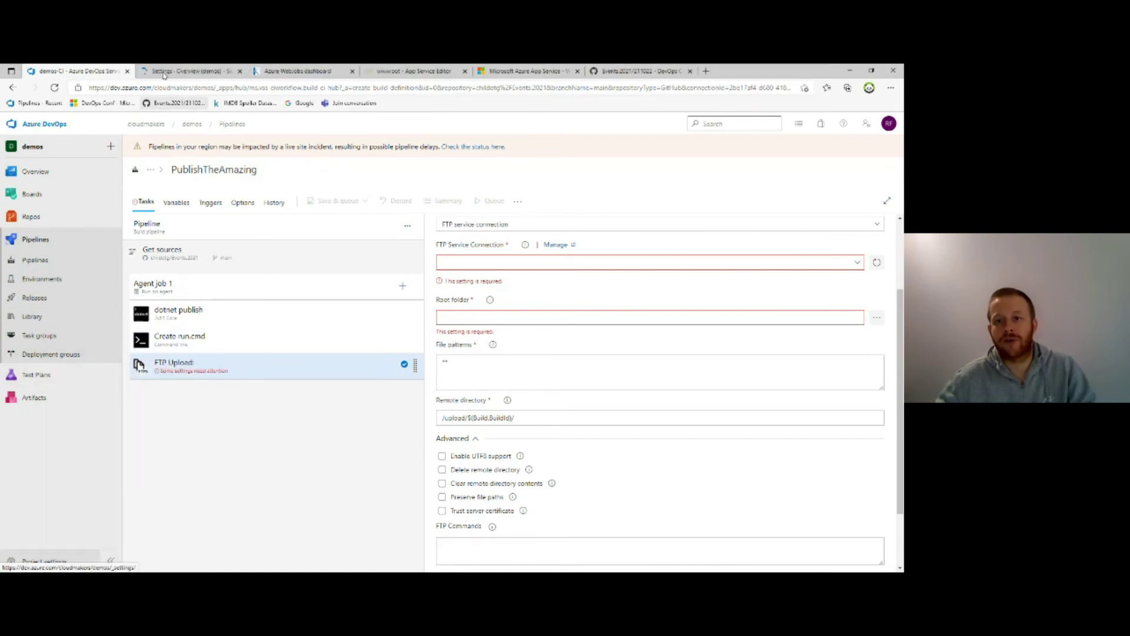
left_click(165, 72)
left_click(75, 469)
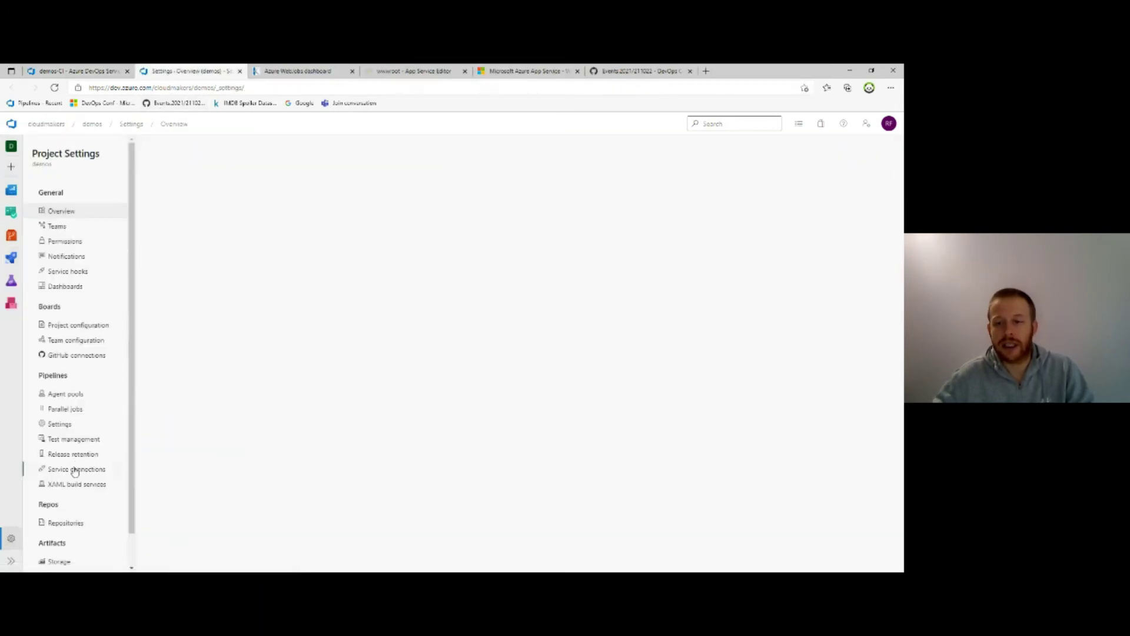
left_click(836, 155)
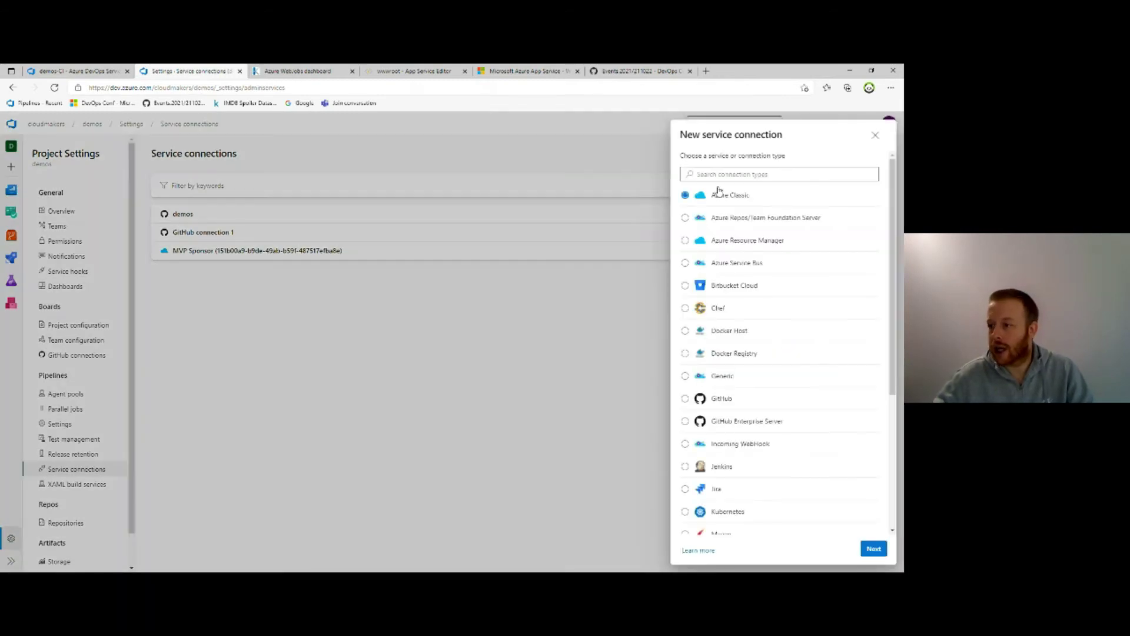
left_click(686, 377)
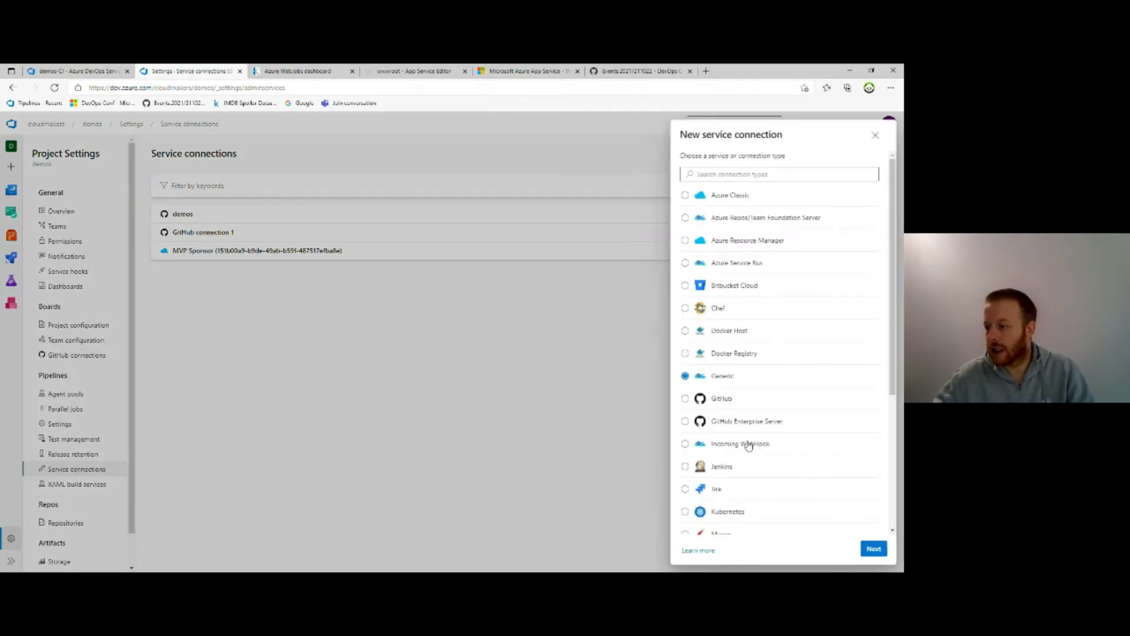
left_click(874, 549)
left_click(708, 180)
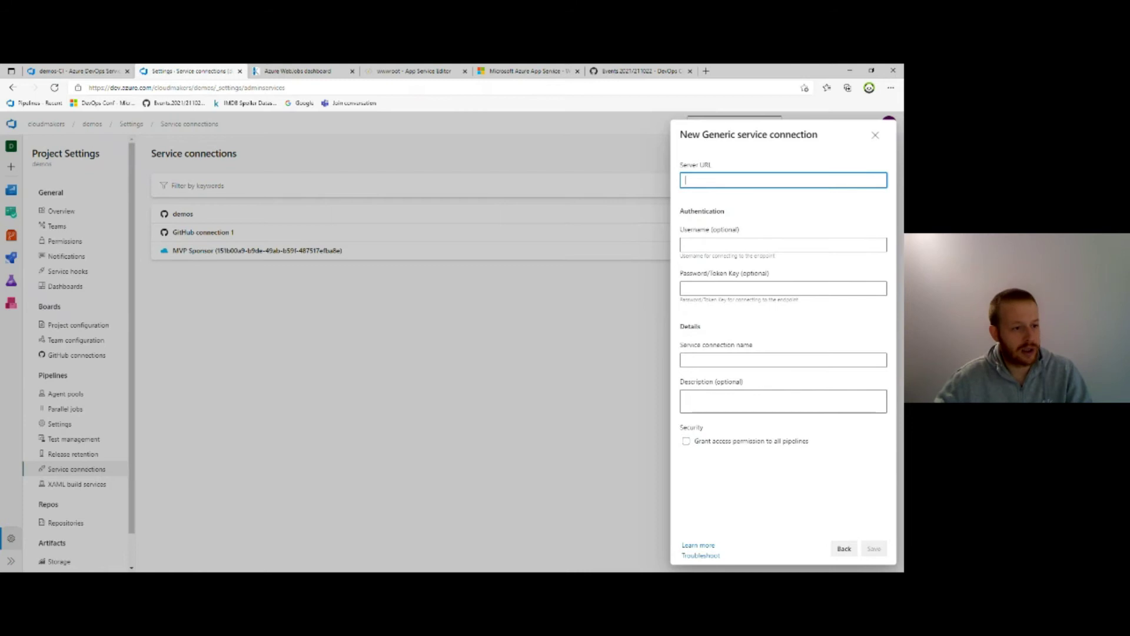
Paste the App Service FTP server URL, deployment username and password into the connection form.
key("alt+Tab")
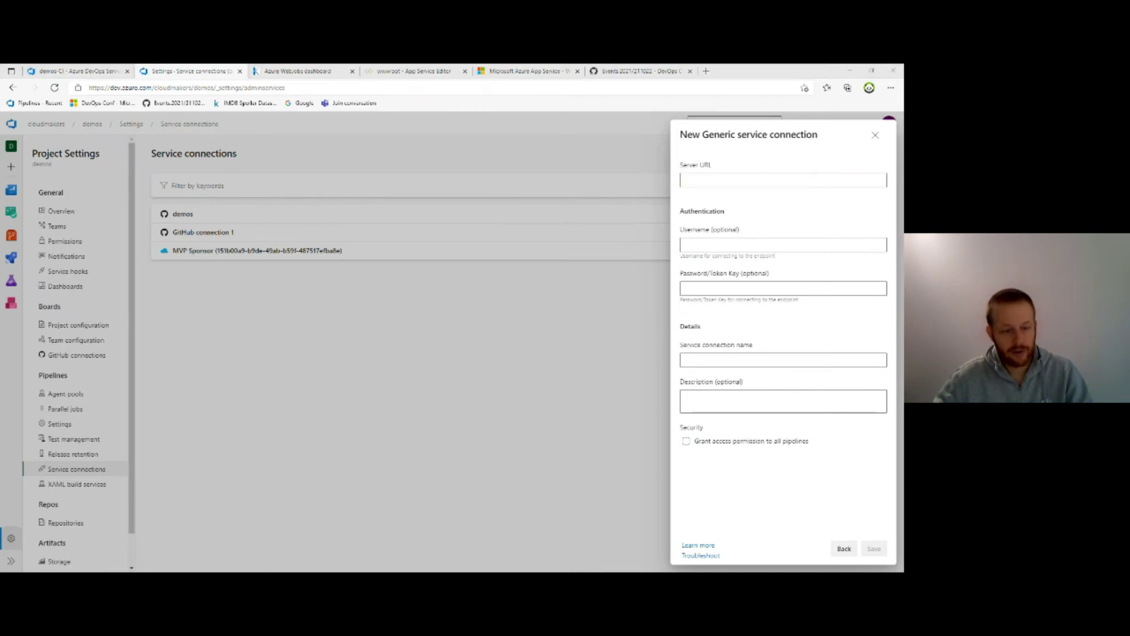
left_click(748, 179)
type("ftp://waws-prod-am2-477.ftp.azurewebsites.windows.net")
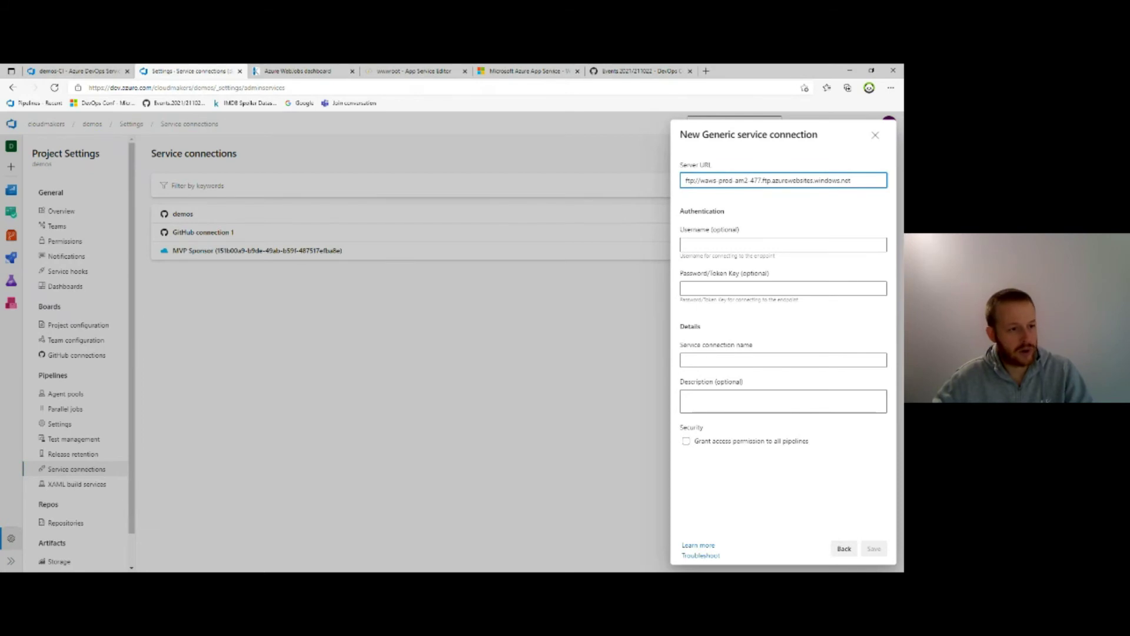
key("alt+Tab")
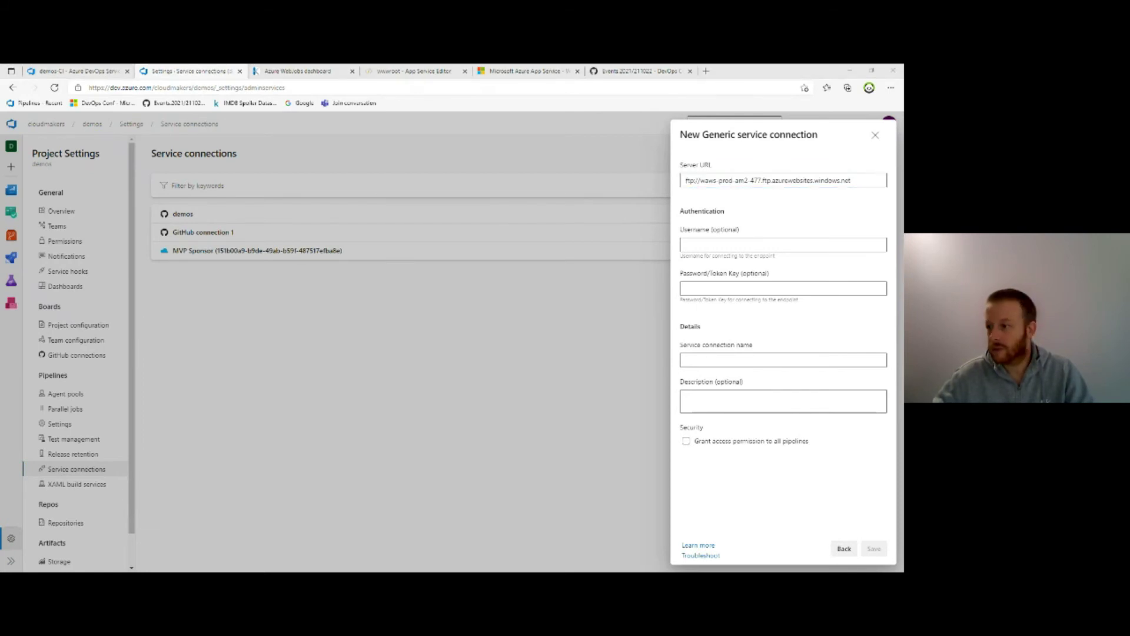
left_click(740, 238)
type("doc21-01\\$doc21-01")
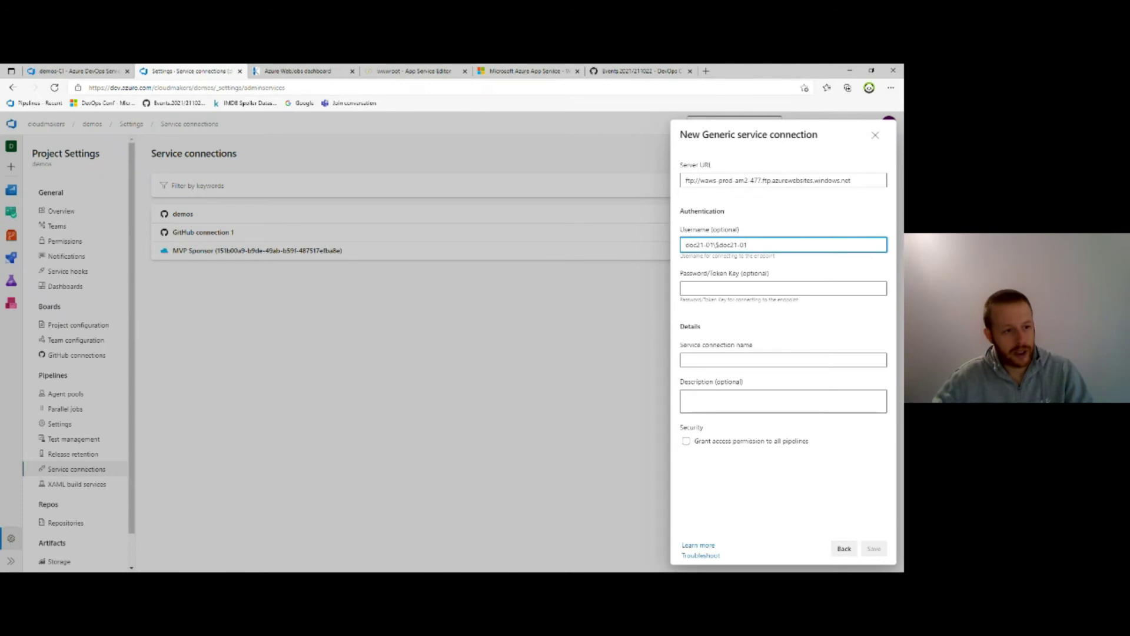
key("alt+Tab")
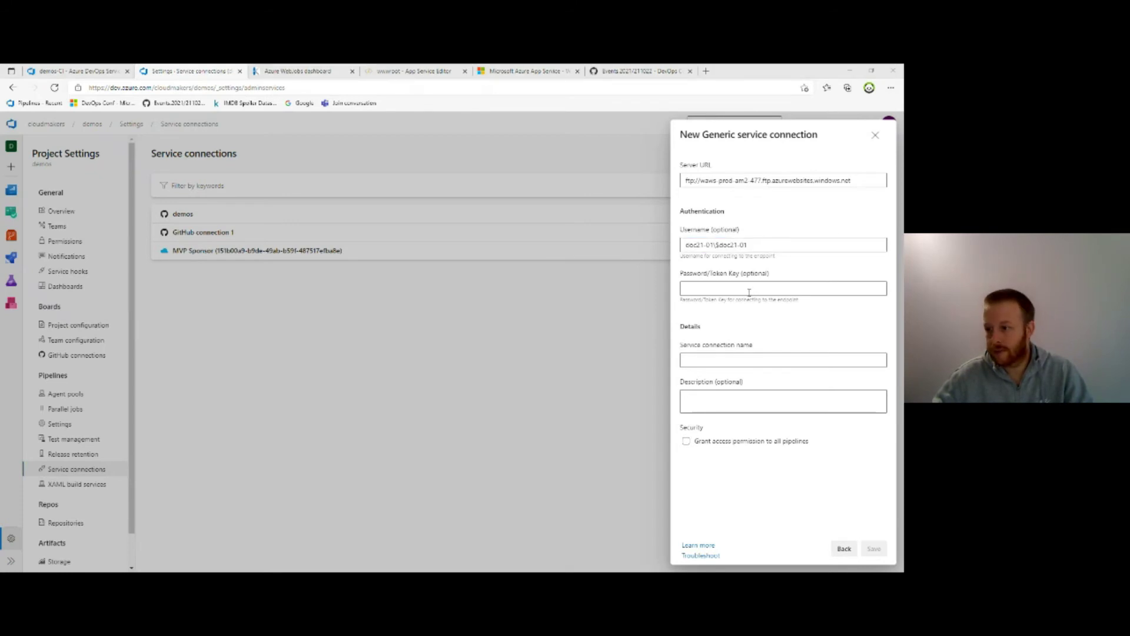
left_click(749, 289)
key("ctrl+v")
Name the connection DOC21Ftp, grant access to all pipelines, and save it.
left_click(742, 360)
type("DOC21Ftp")
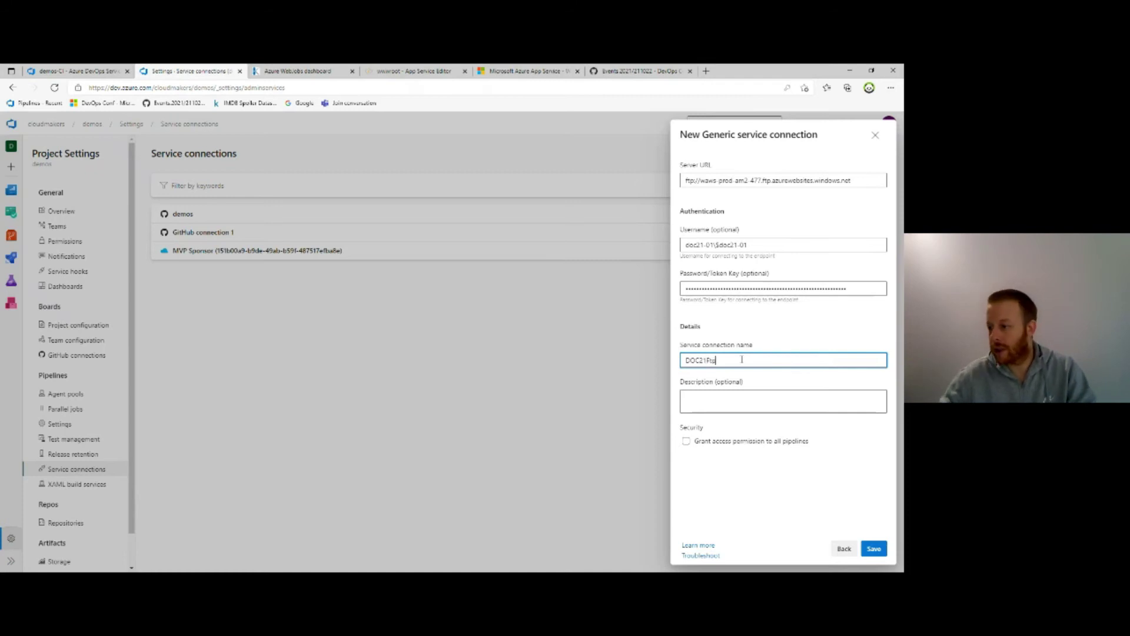
left_click(774, 442)
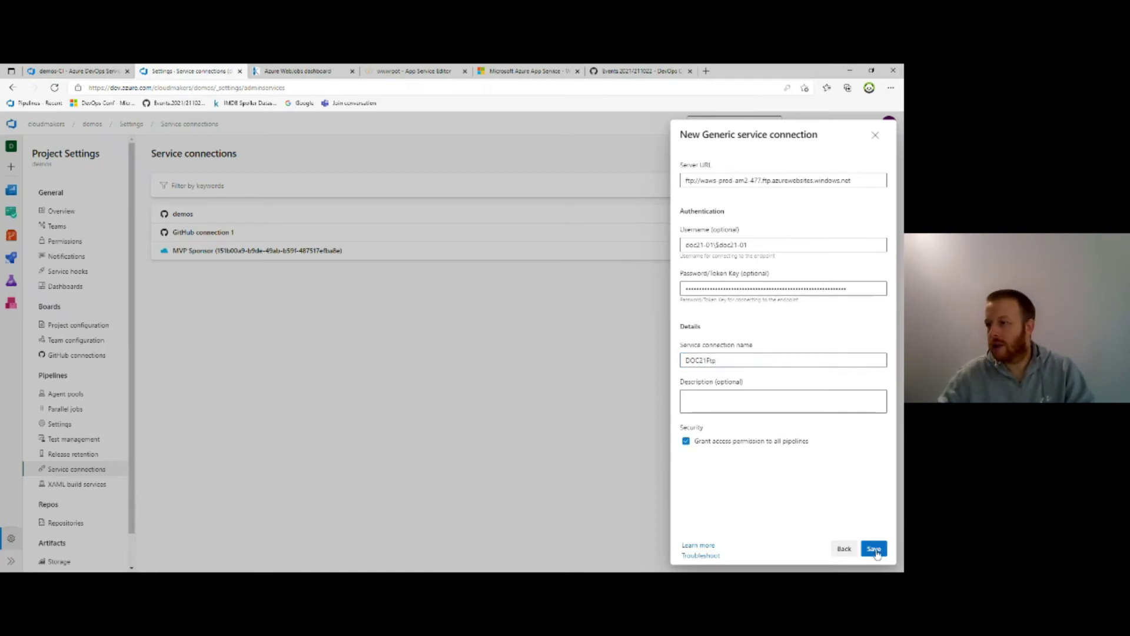
left_click(875, 549)
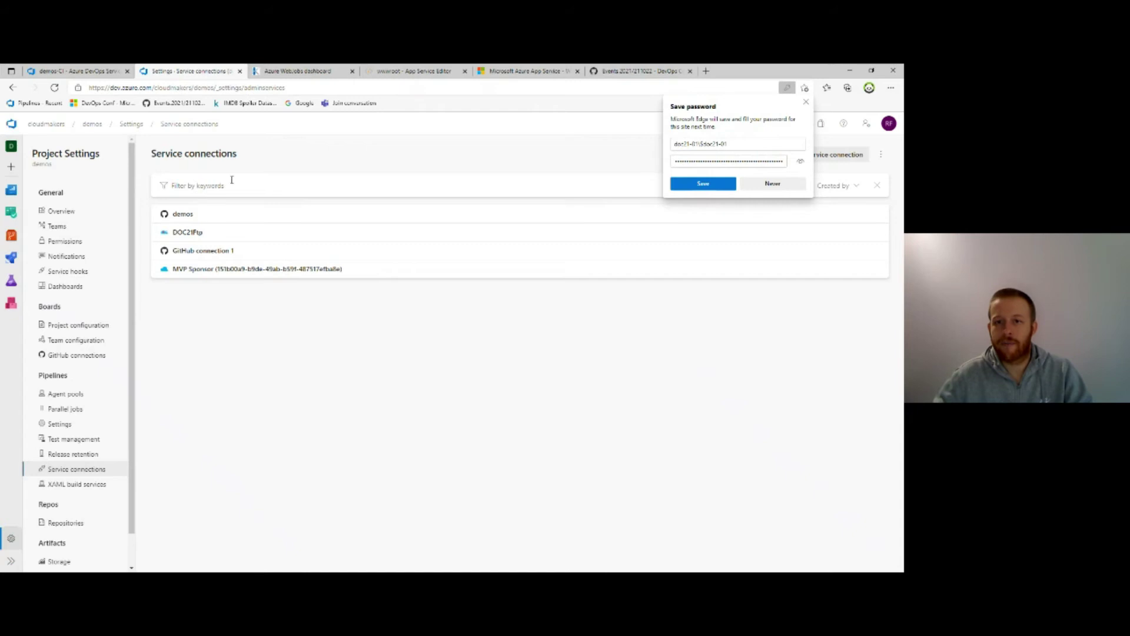
left_click(74, 71)
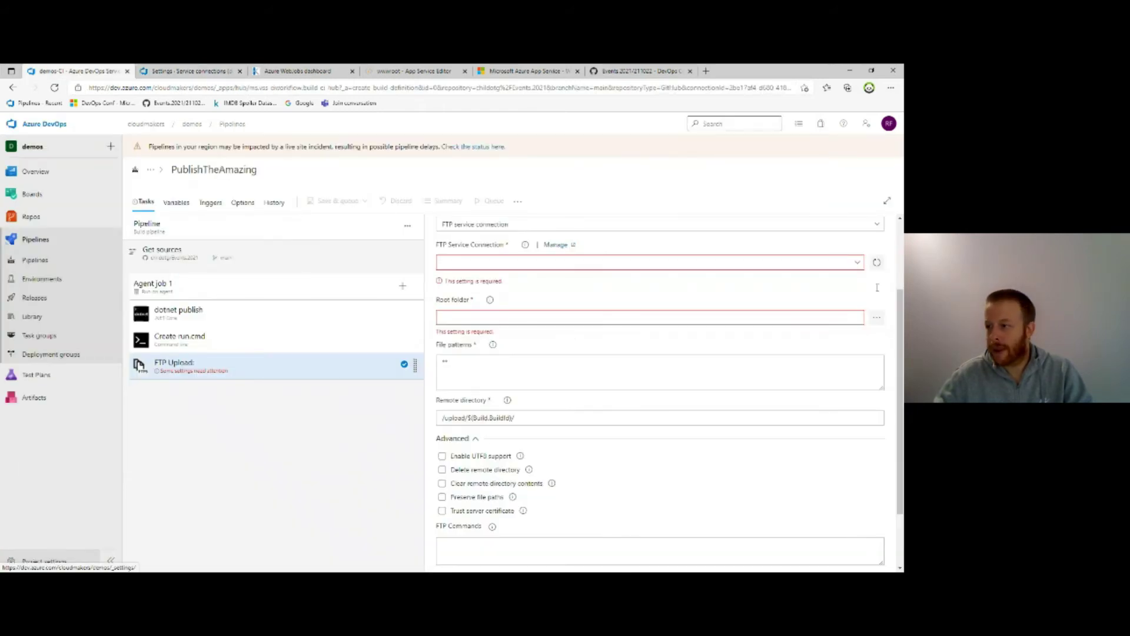
Choose DOC21Ftp as the FTP Upload task's service connection.
scroll(839, 288, "up", 2)
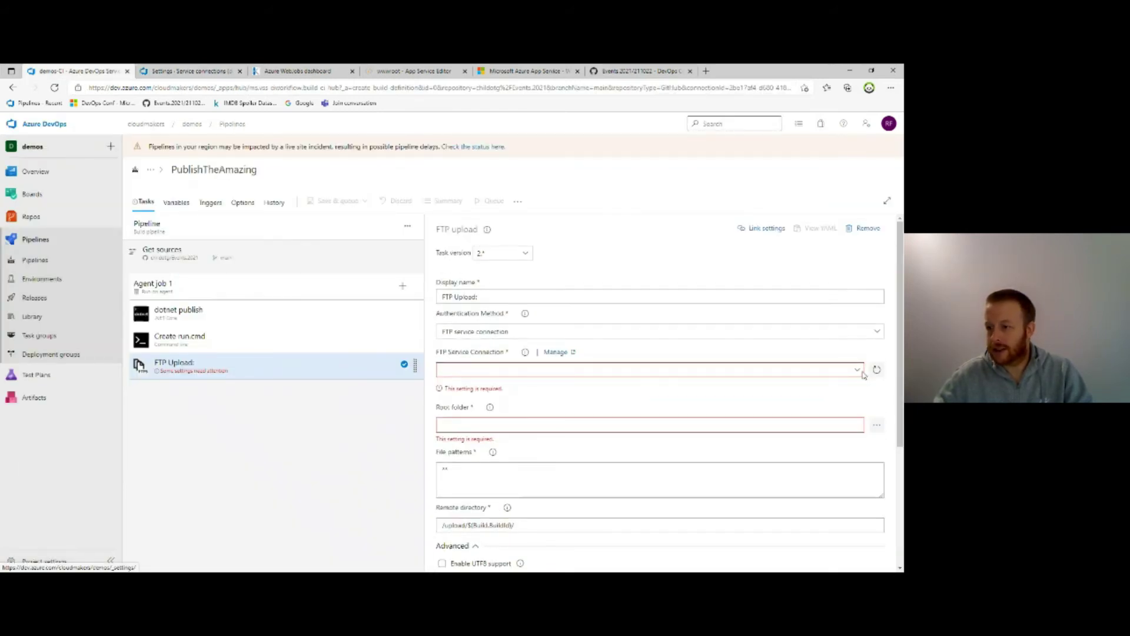
left_click(861, 371)
left_click(789, 388)
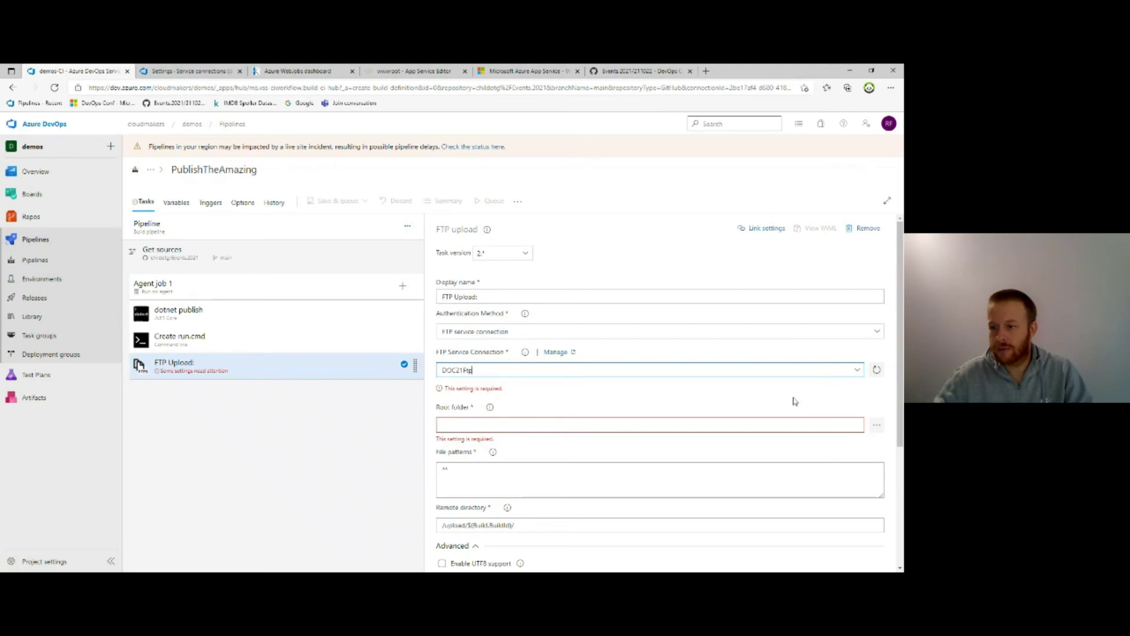
Set Root folder to the dotnet publish output path $(Build.ArtifactStagingDirectory)/WebJob.
left_click(566, 406)
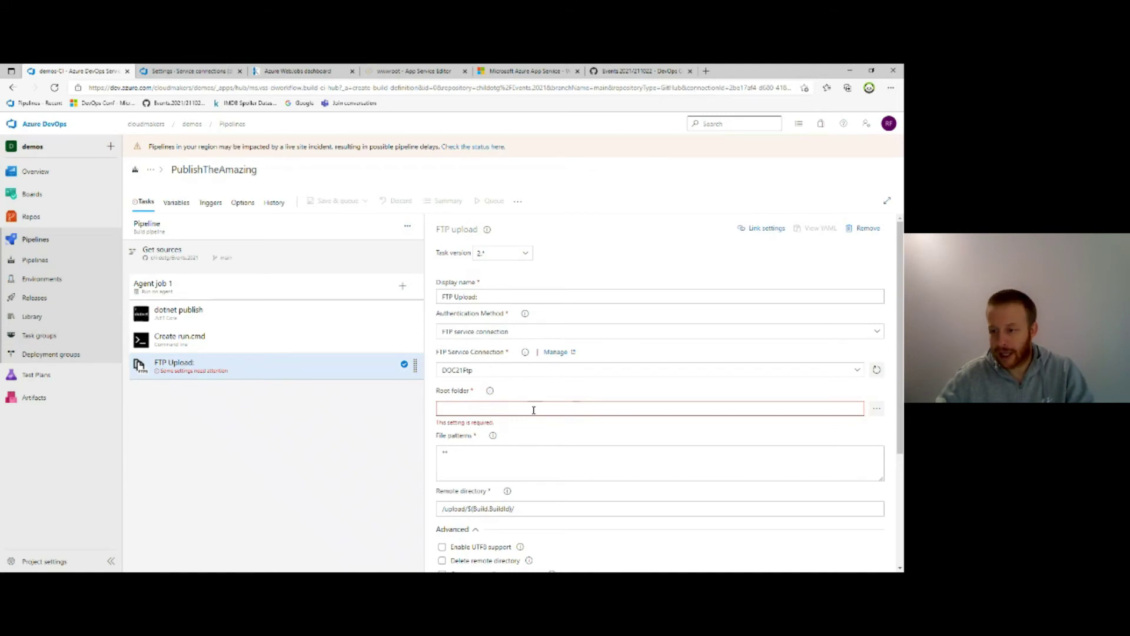
left_click(189, 318)
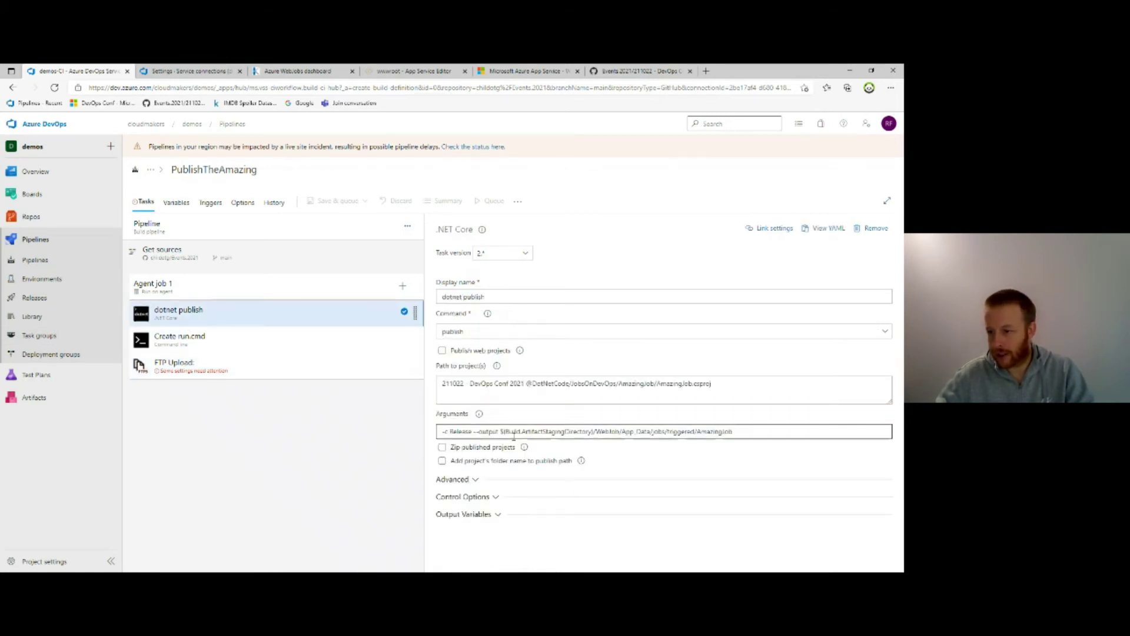
left_click_drag(502, 431, 623, 433)
key("ctrl+c")
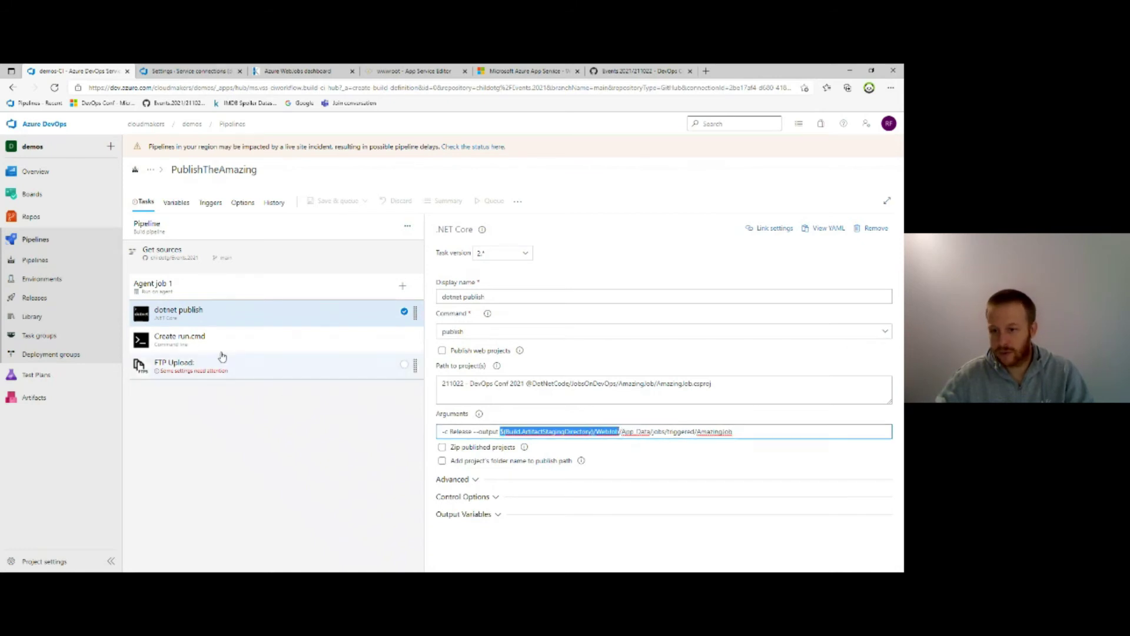
left_click(222, 359)
key("ctrl+v")
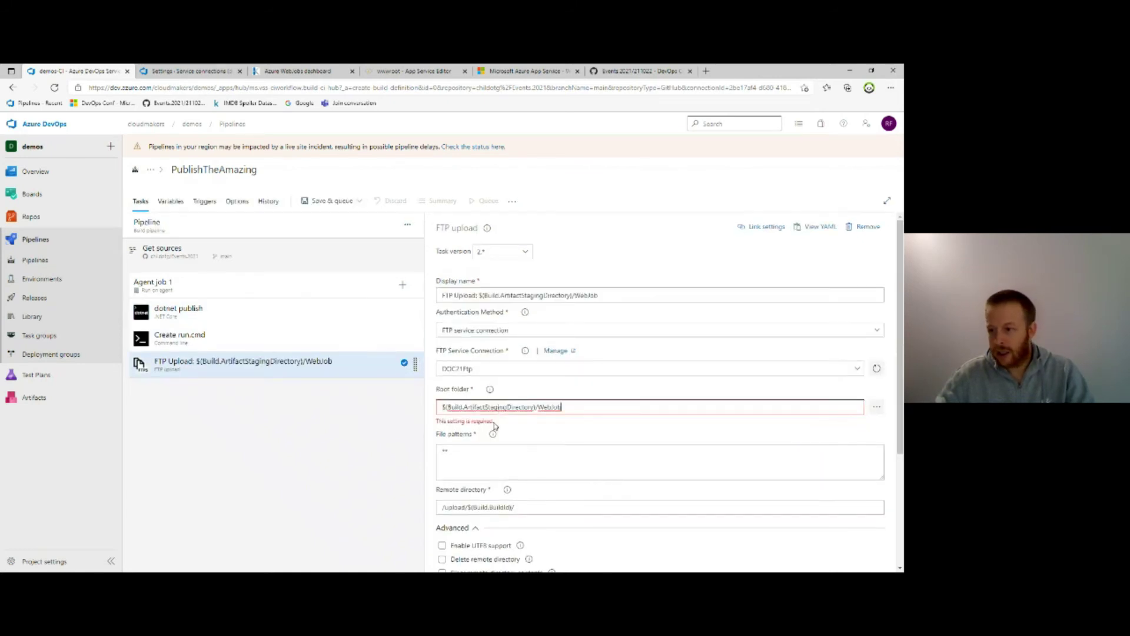
Select the FTP Upload task's existing Remote directory value for replacement.
scroll(499, 411, "down", 1)
left_click(481, 388)
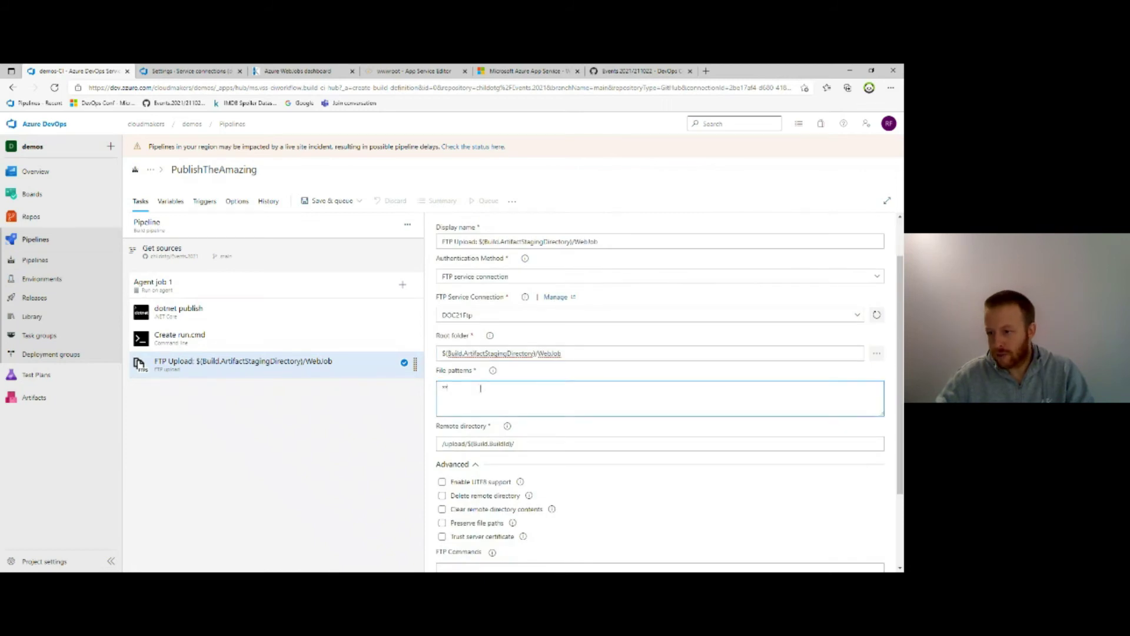
scroll(480, 388, "down", 2)
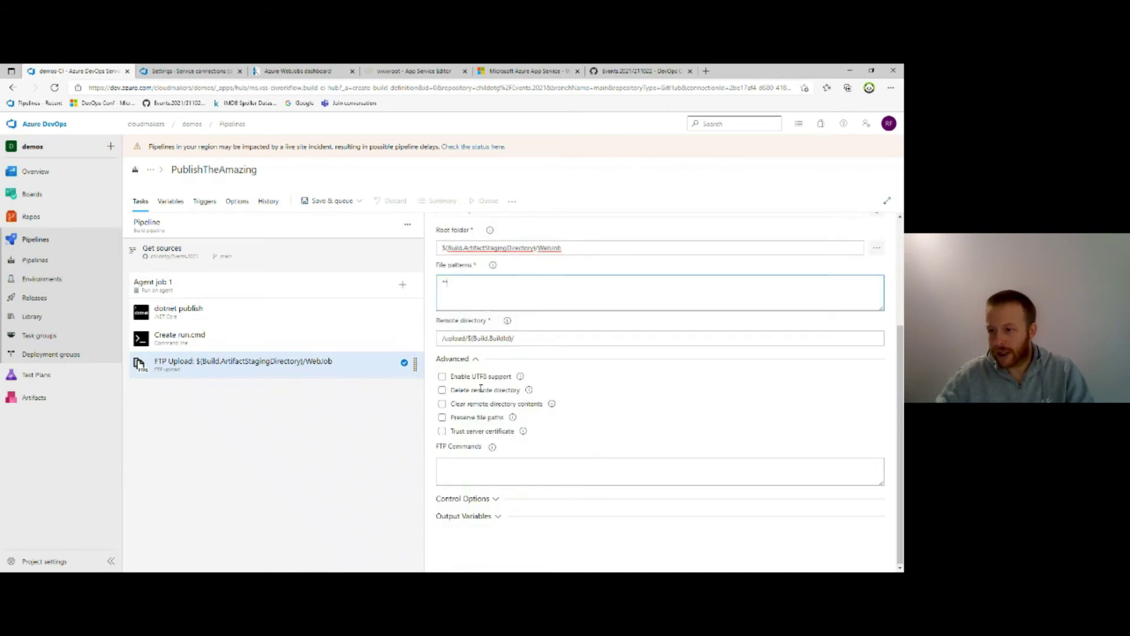
triple_click(536, 336)
left_click(414, 71)
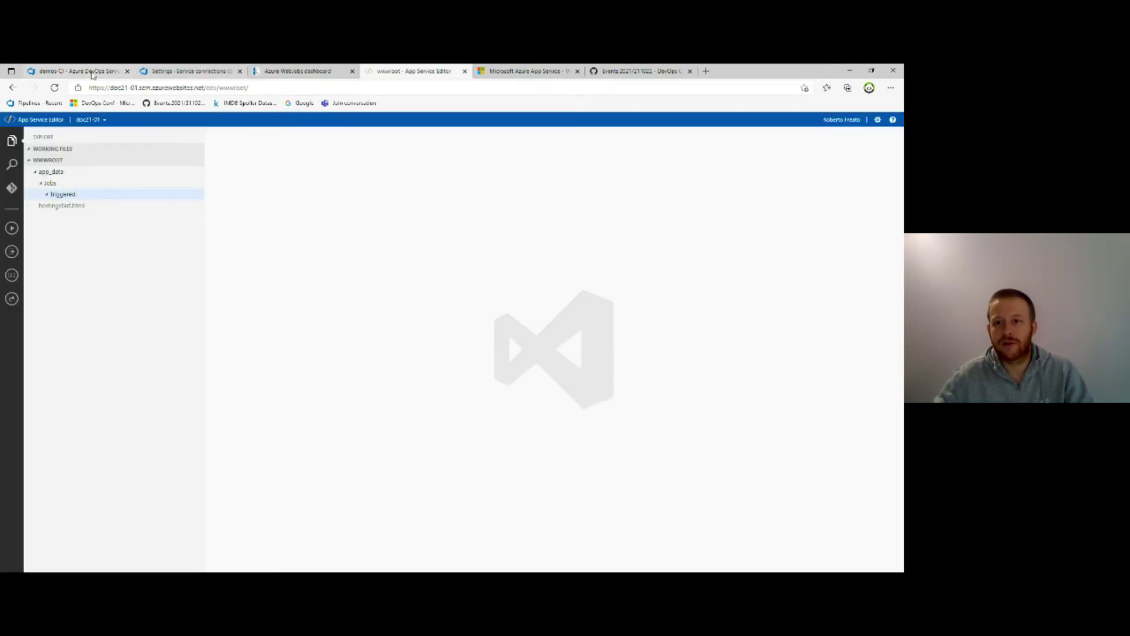
Go to the Azure portal, open the doc21-01 App Service and its Console.
left_click(316, 73)
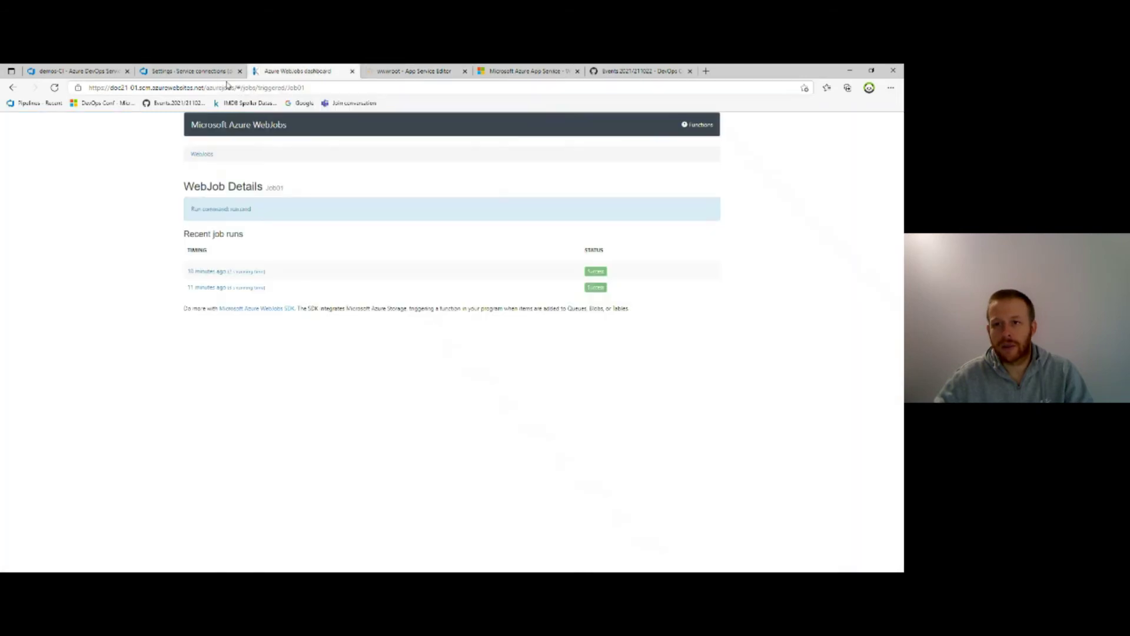
left_click(204, 88)
type("port")
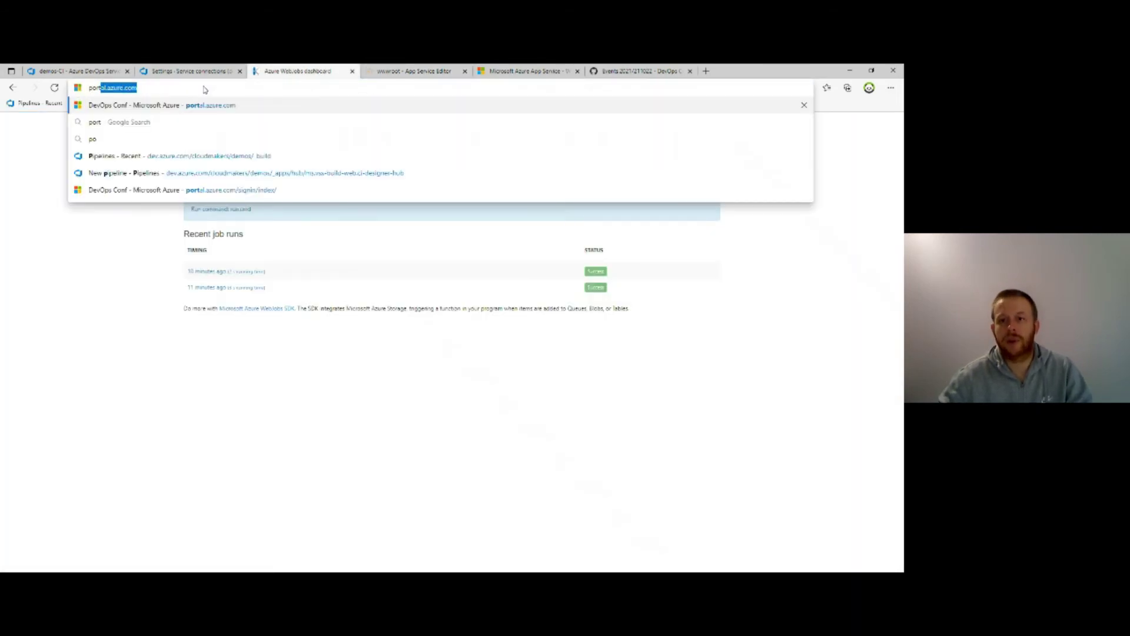
key("Return")
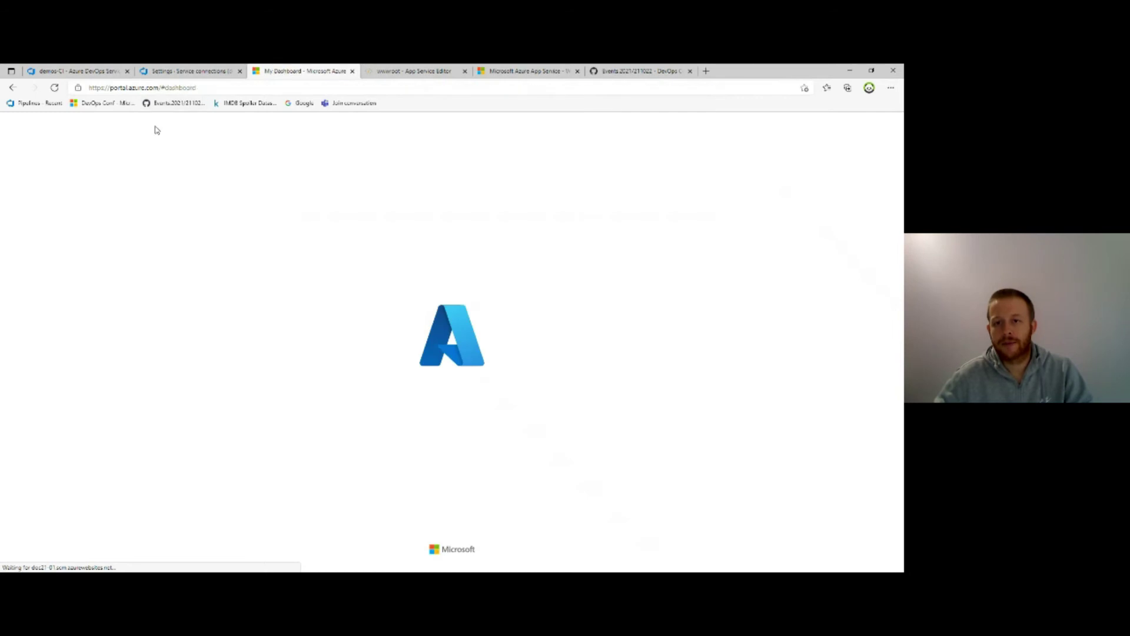
left_click(150, 246)
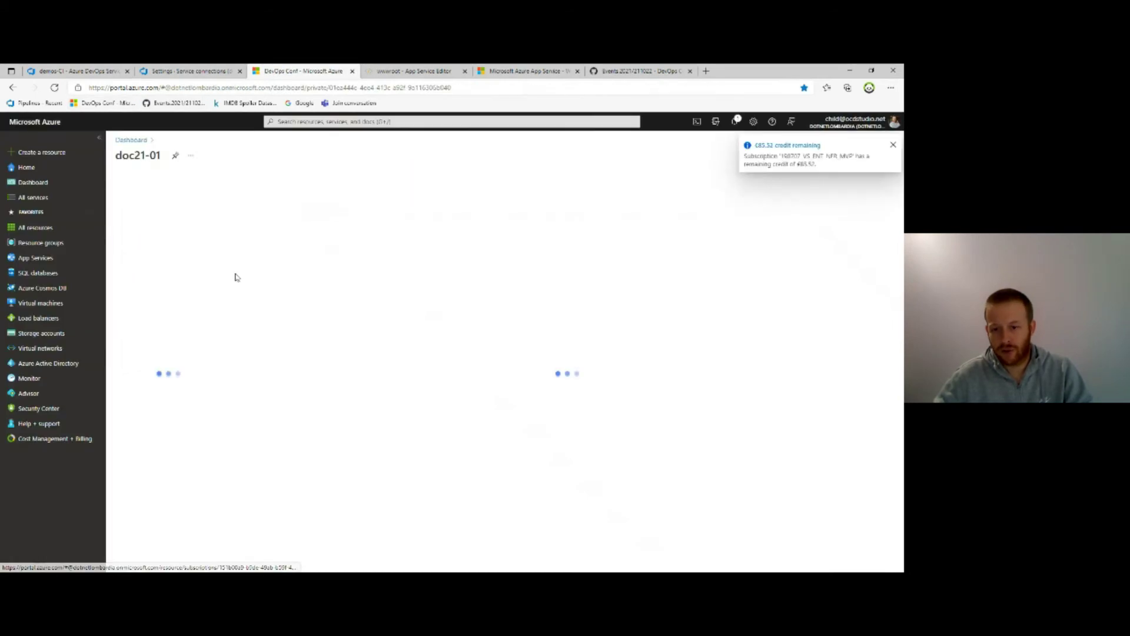
scroll(181, 412, "down", 5)
scroll(181, 414, "down", 6)
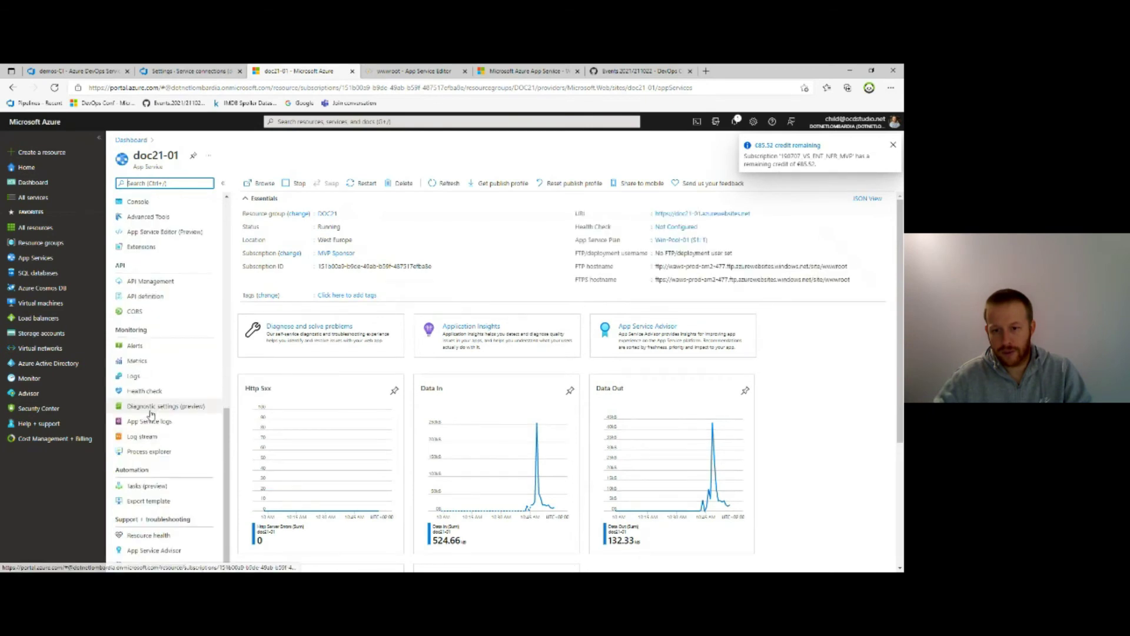
scroll(155, 402, "up", 2)
scroll(155, 402, "up", 4)
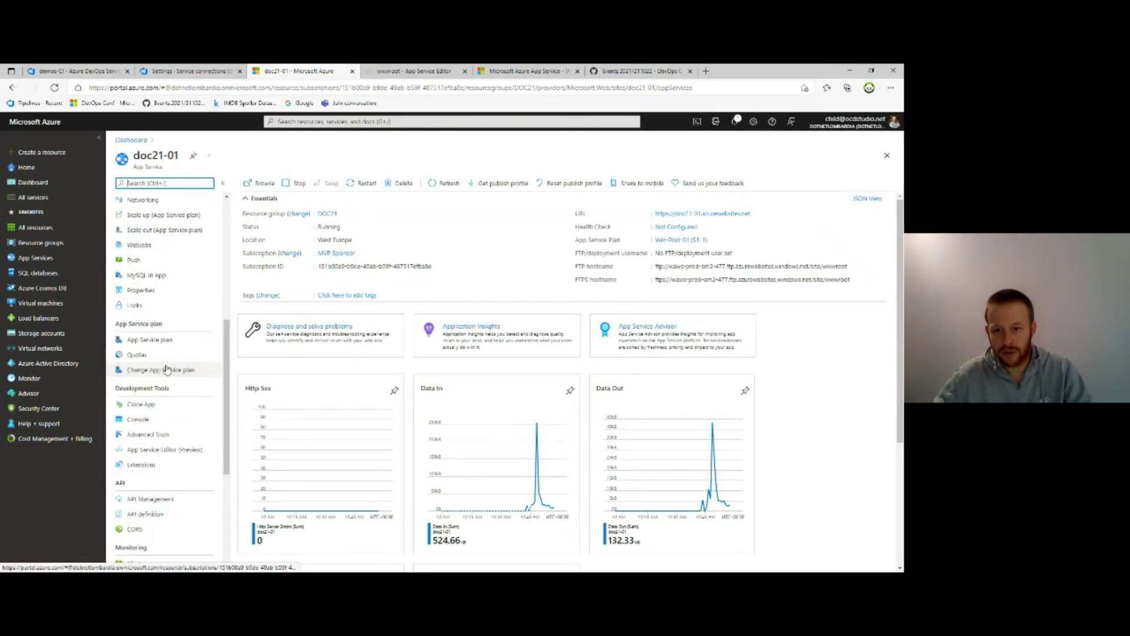
left_click(141, 426)
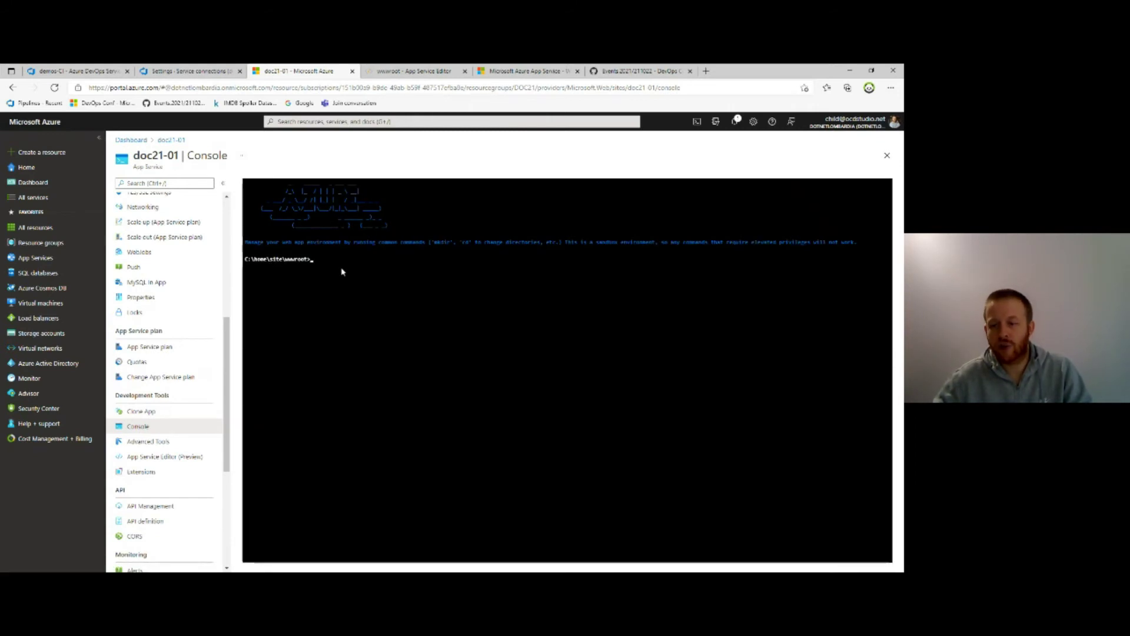
Move up to C:\home in the console and list its contents.
type("cd ..")
key("Return")
type("cd")
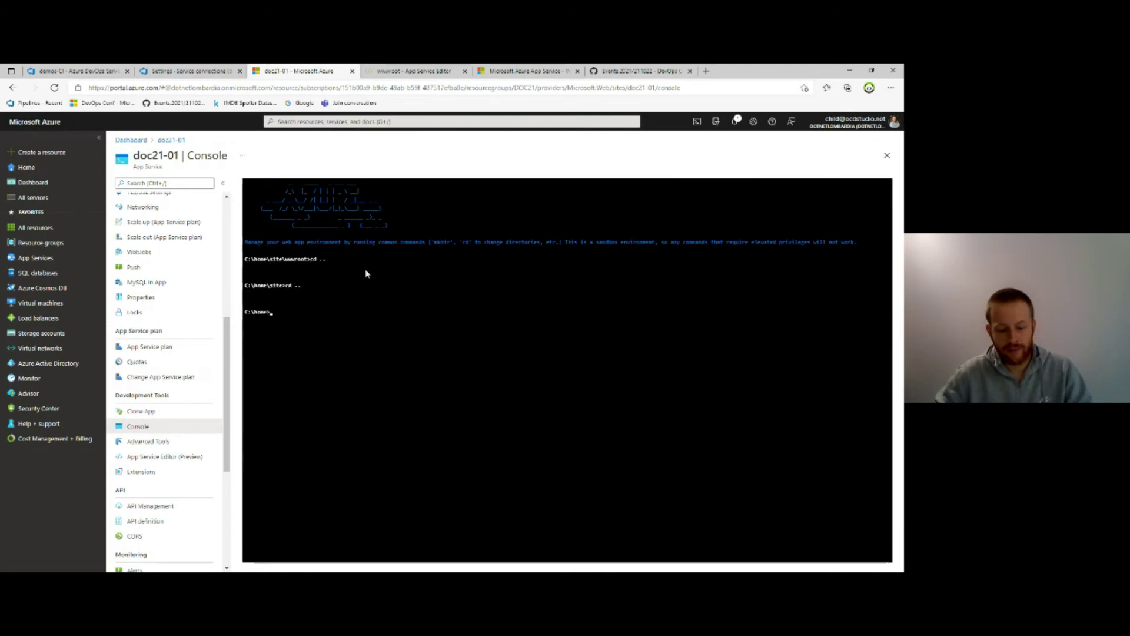
type("ls")
key("Return")
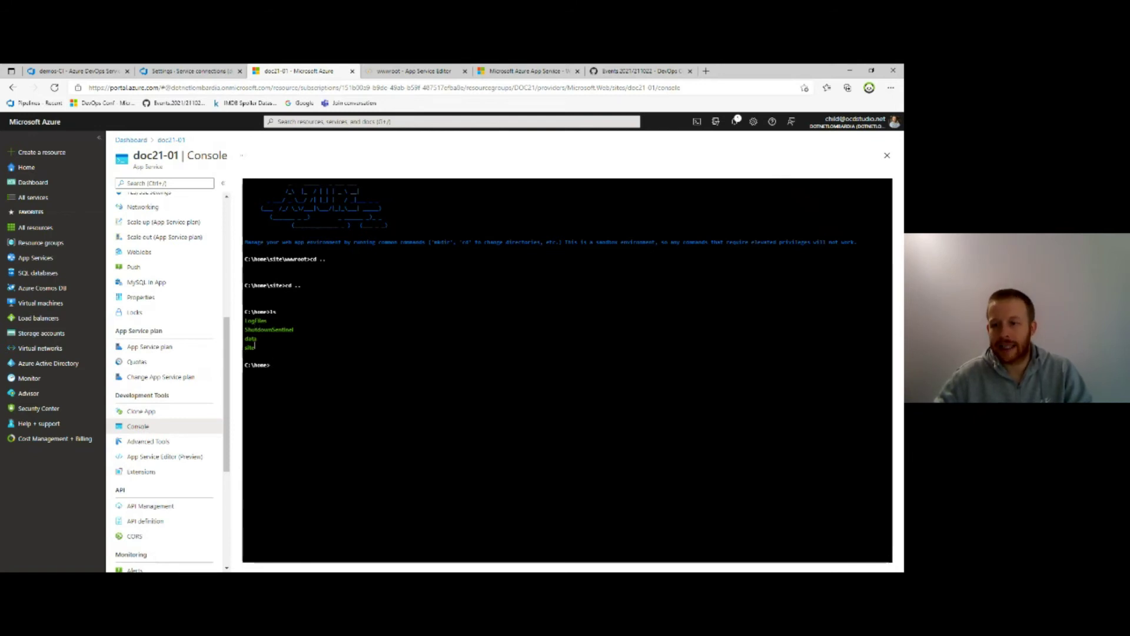
Set the FTP Remote directory to /site/wwwroot and enable Preserve file paths.
left_click(77, 70)
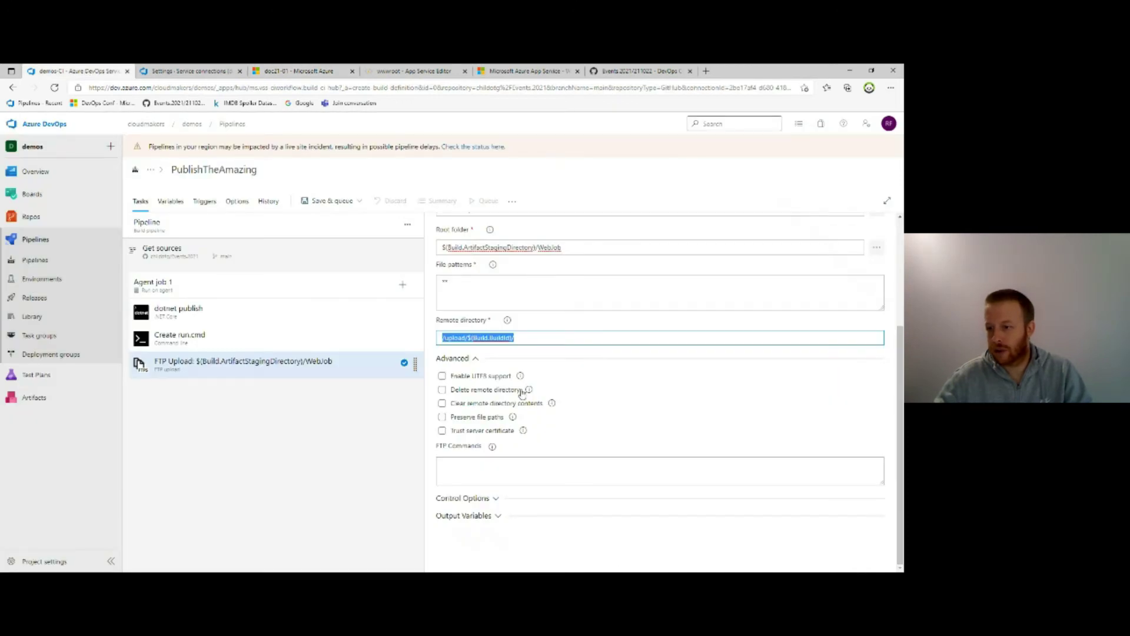
type("/site/")
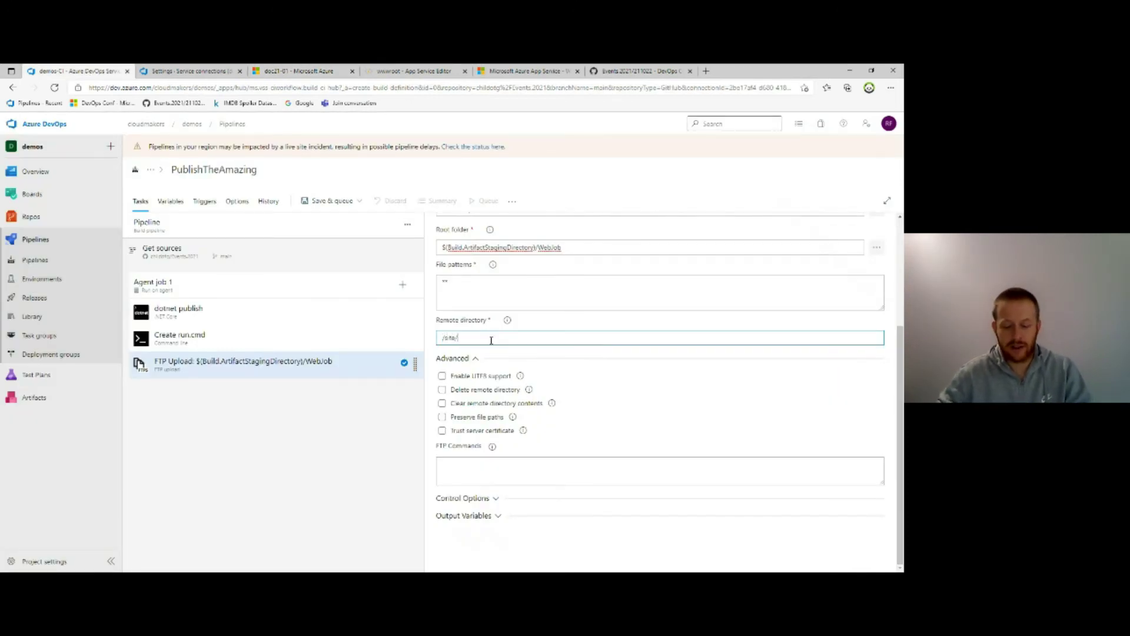
type("wwwroot")
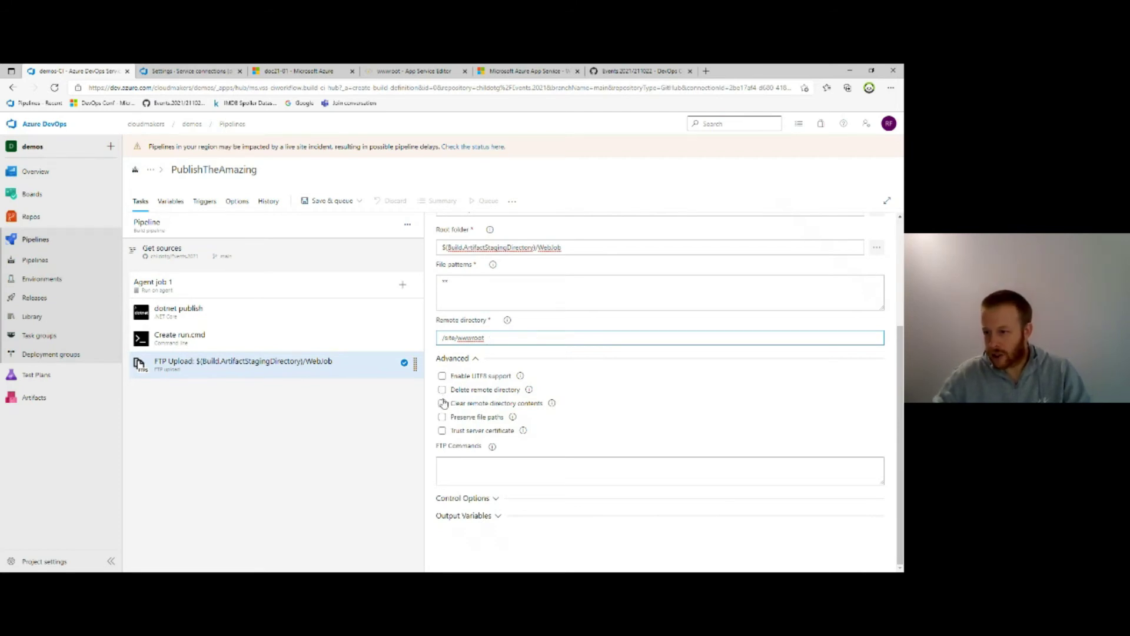
left_click(442, 416)
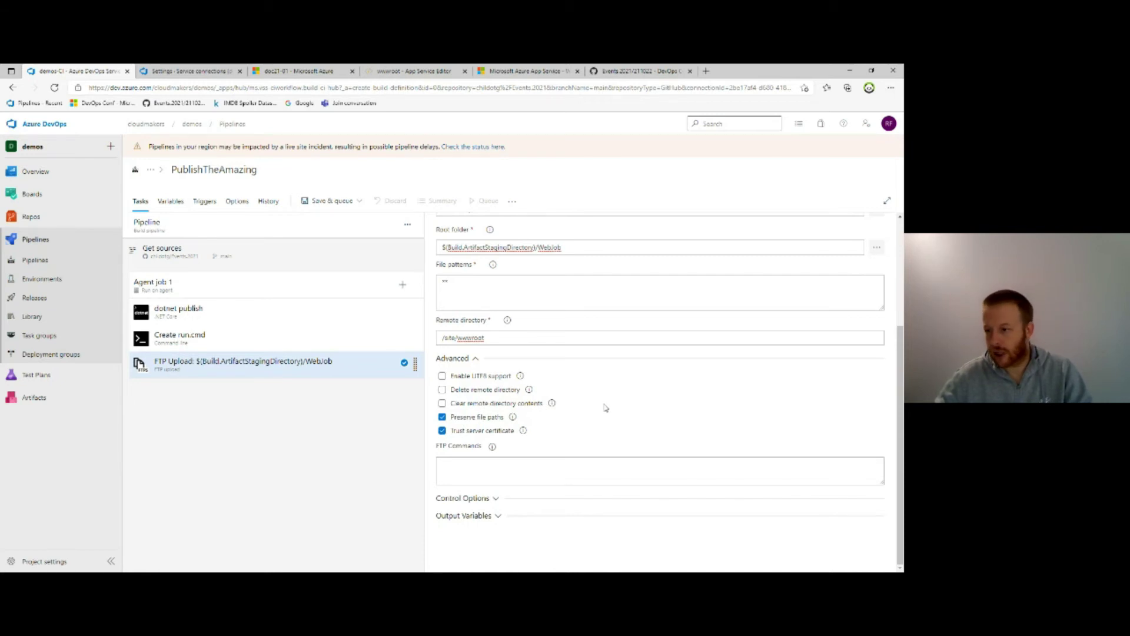
left_click(633, 358)
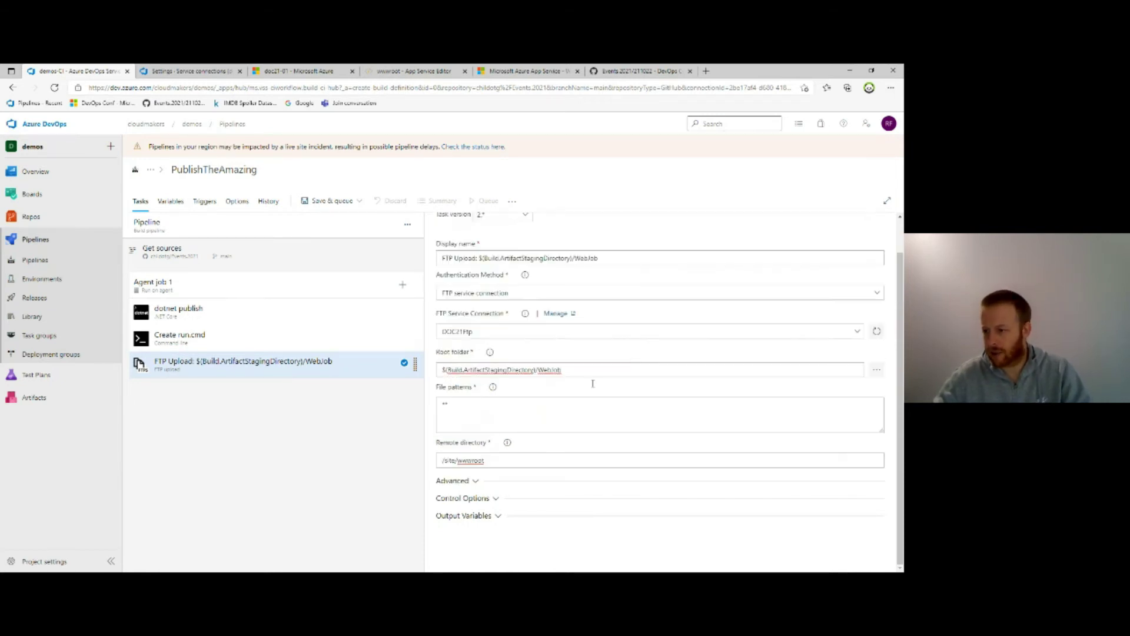
left_click(580, 479)
scroll(589, 389, "up", 3)
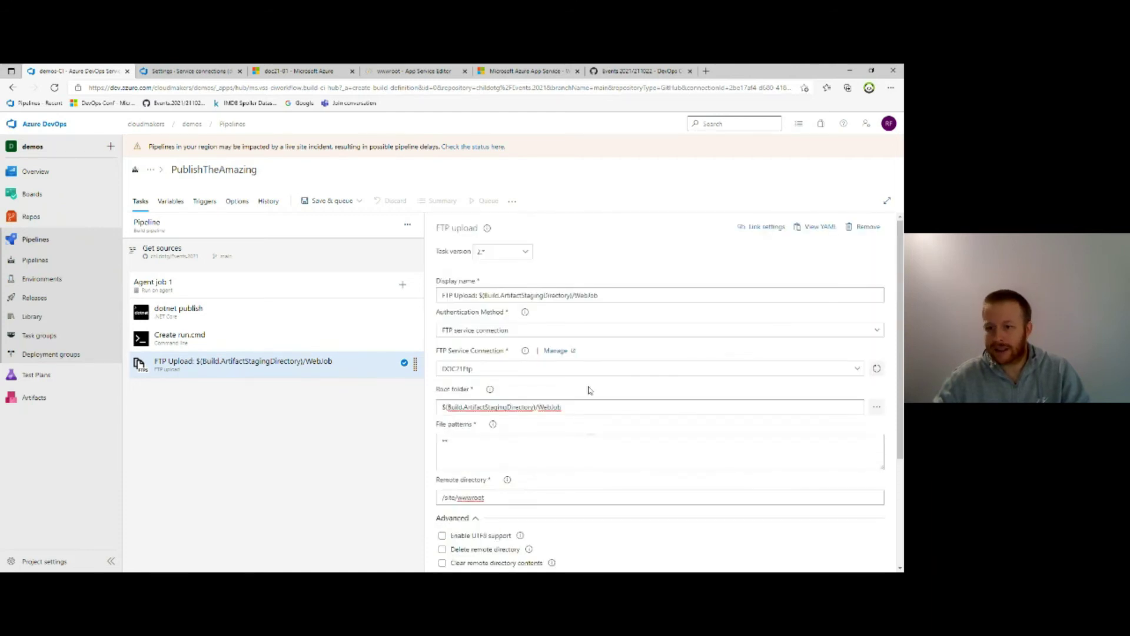
Save the PublishTheAmazing pipeline and queue run #16.
left_click(330, 201)
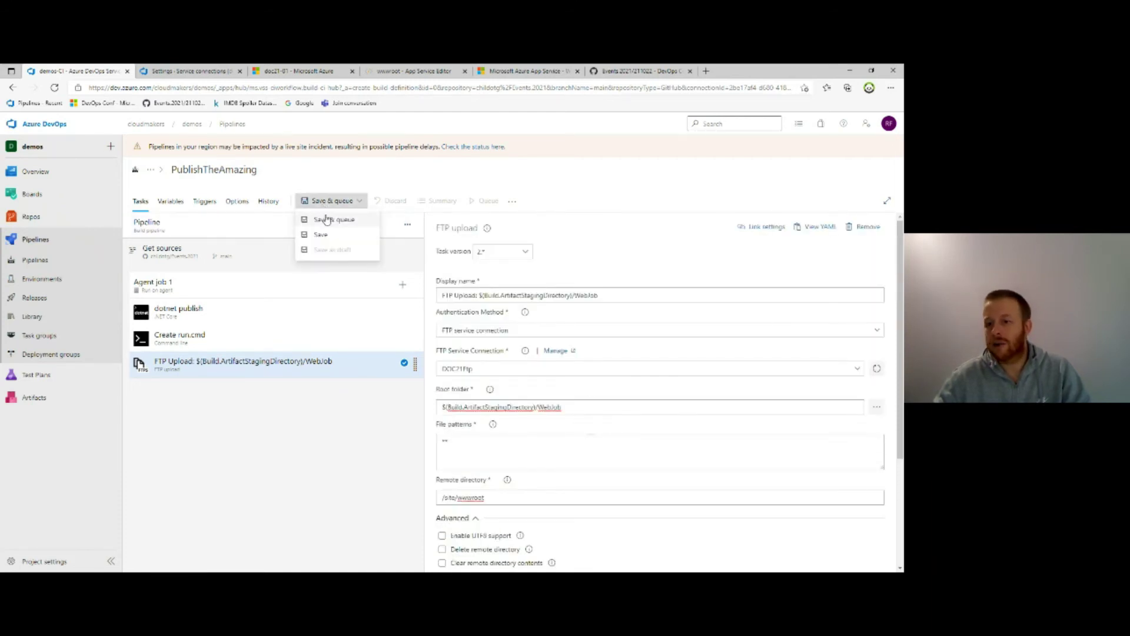
left_click(328, 219)
left_click(882, 553)
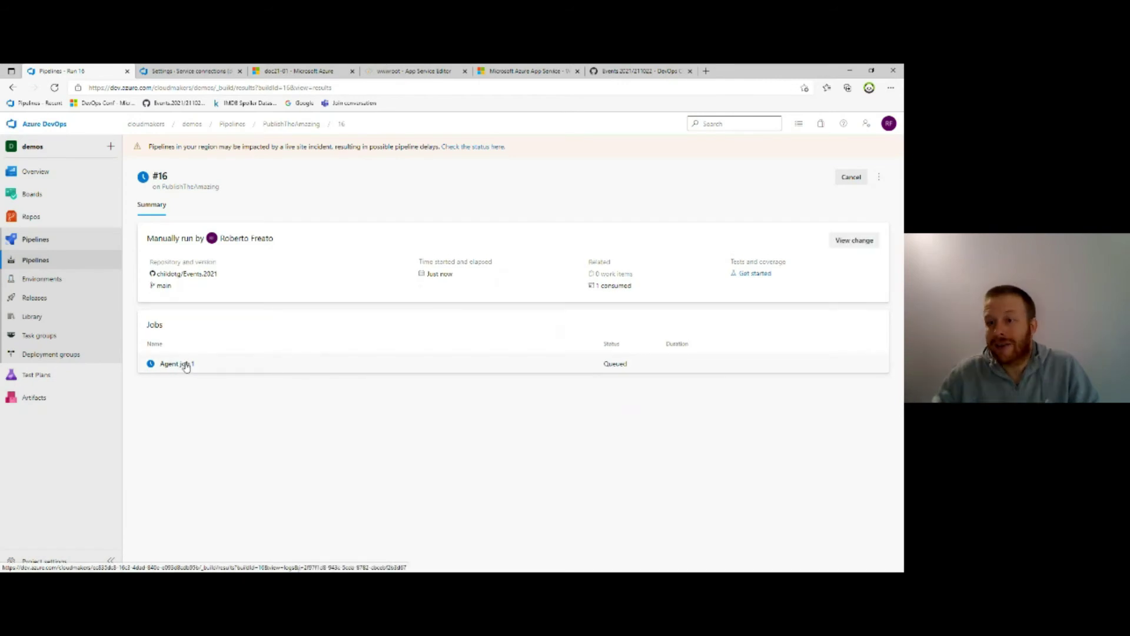
View run #16's Agent job 1 logs, then expand AmazingJob under app_data/jobs/triggered.
left_click(177, 364)
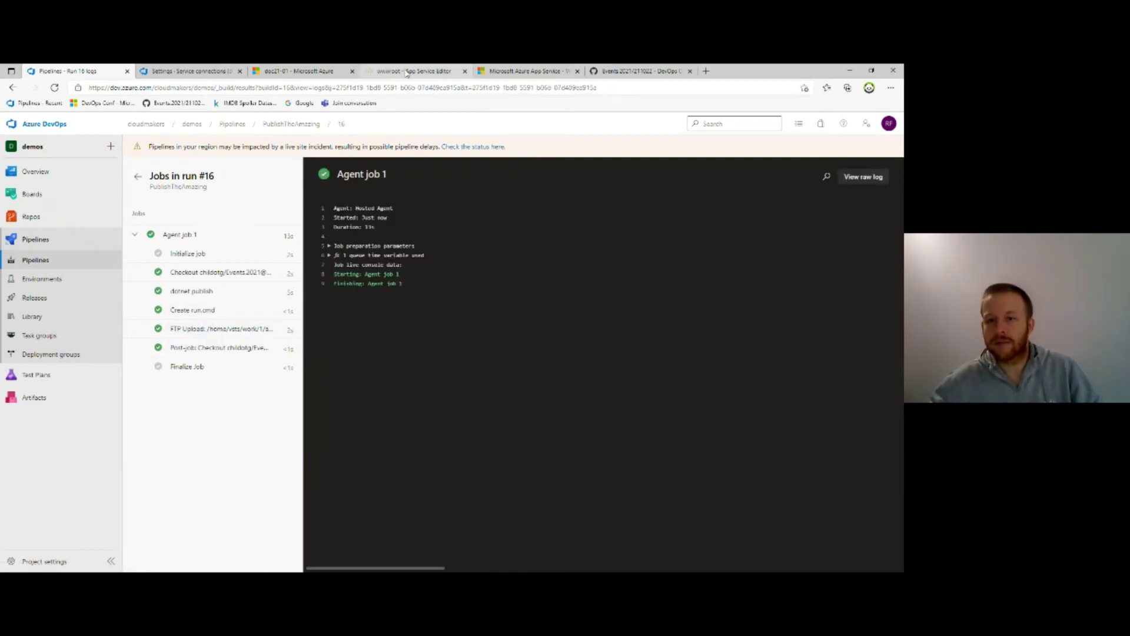
left_click(407, 72)
left_click(56, 205)
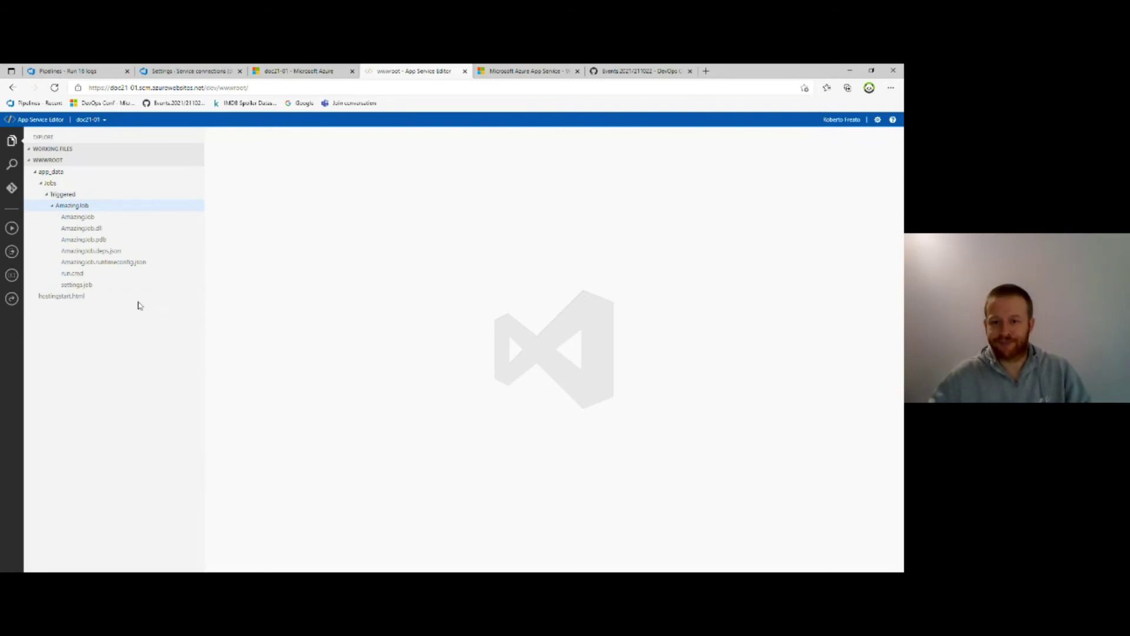
Review AmazingJob's settings.job and run.cmd, then check the portal's WebJobs list.
left_click(85, 286)
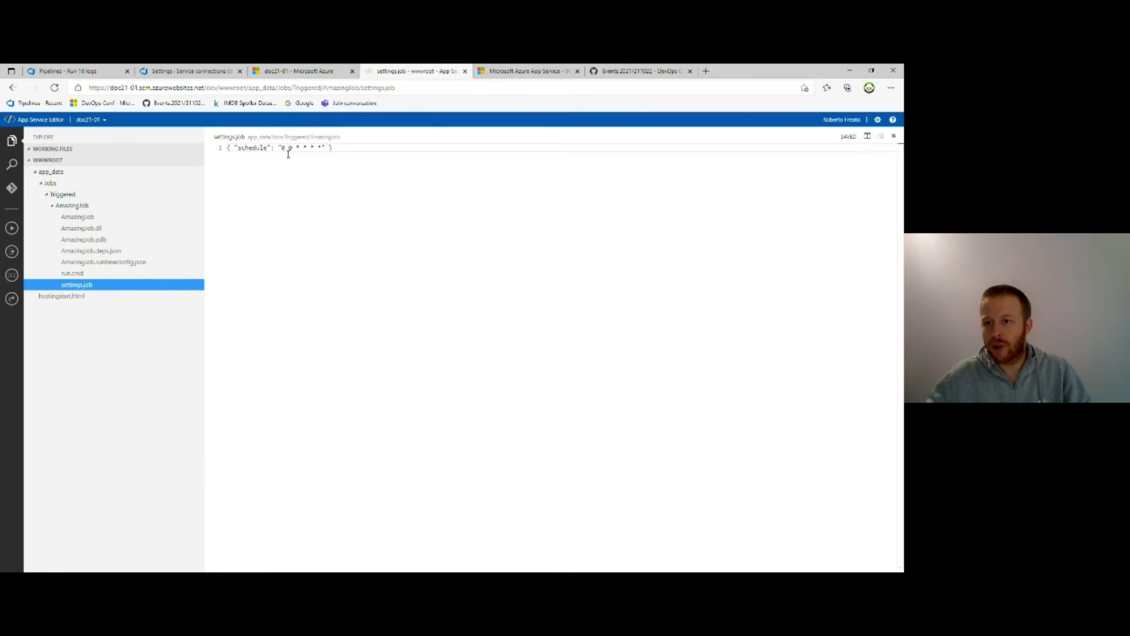
left_click(82, 273)
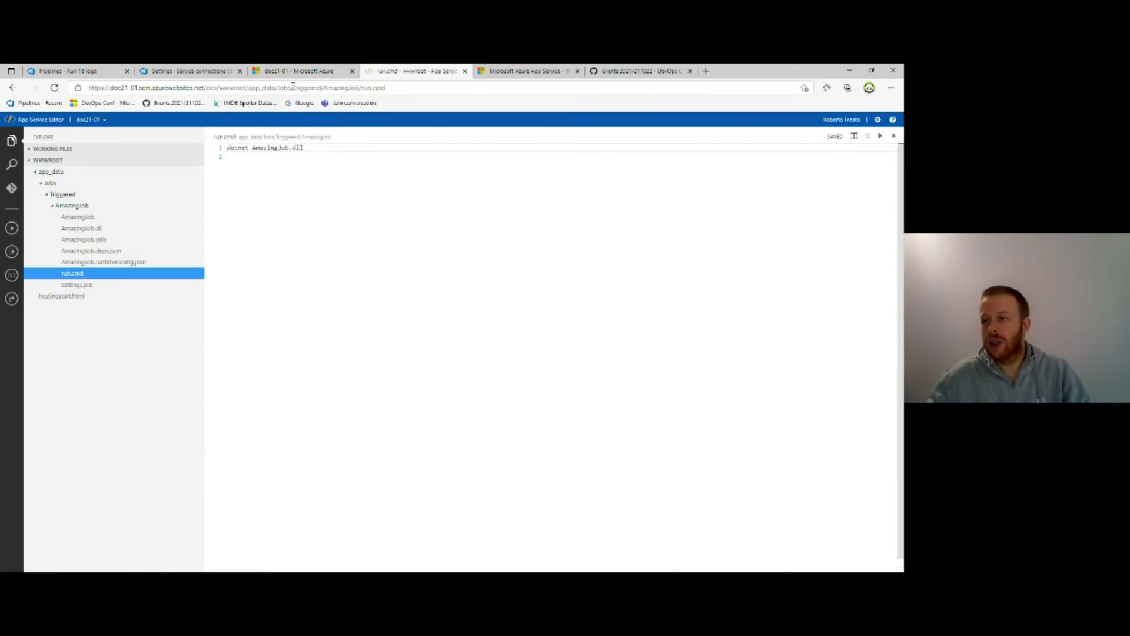
key("ctrl+shift+Tab")
left_click(139, 251)
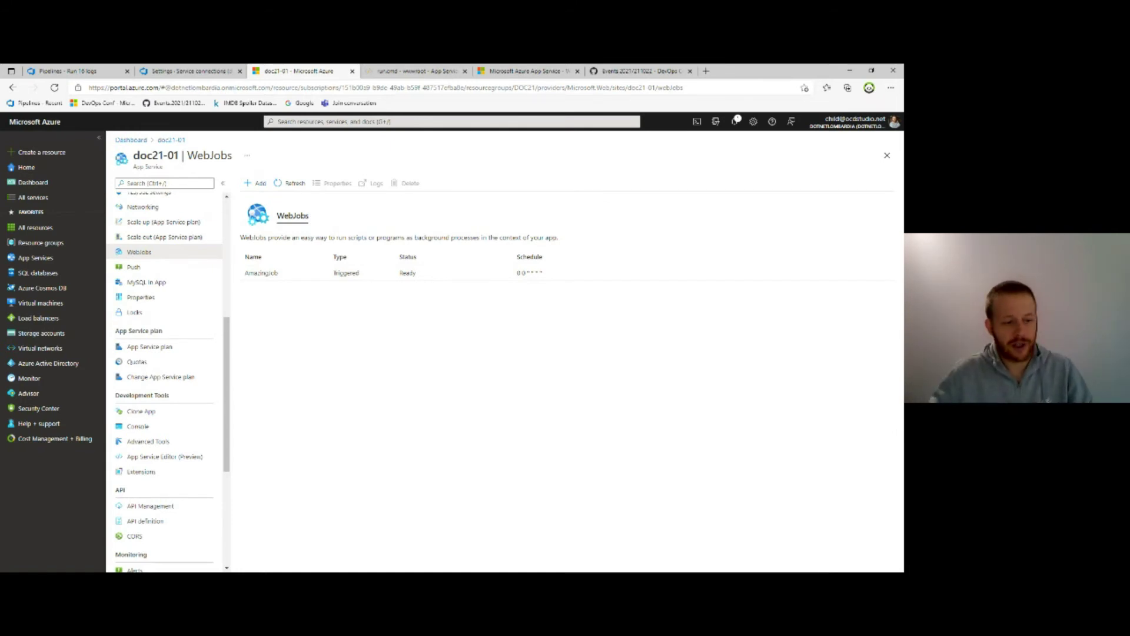
Start the PowerPoint slide show and advance to the Inside the pipeline slide.
key("alt+Tab")
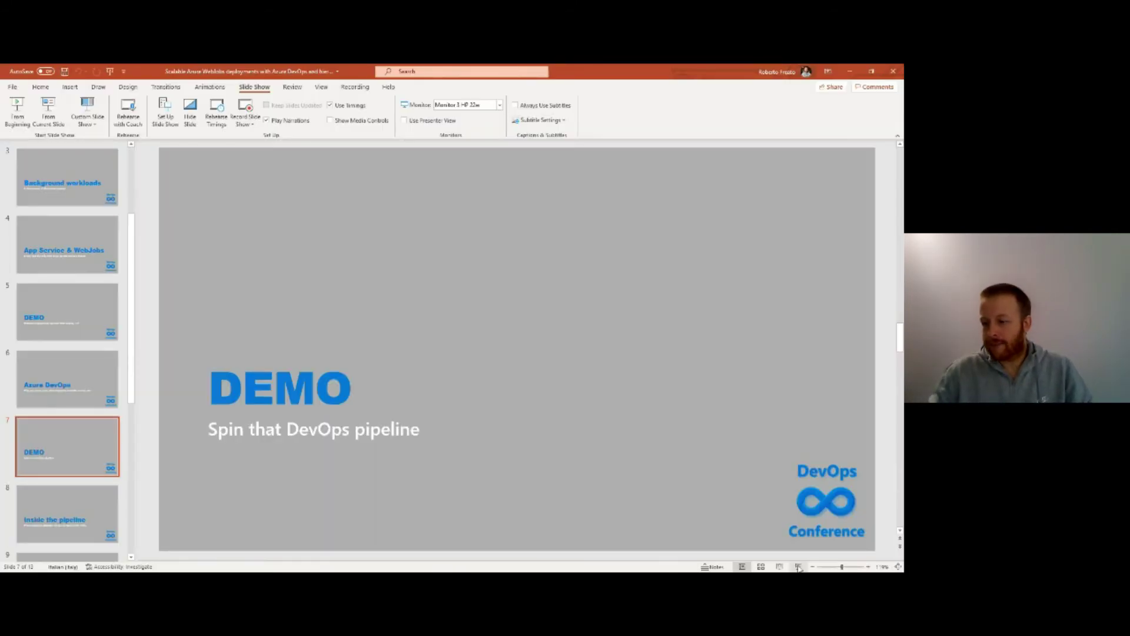
left_click(798, 566)
key("Right")
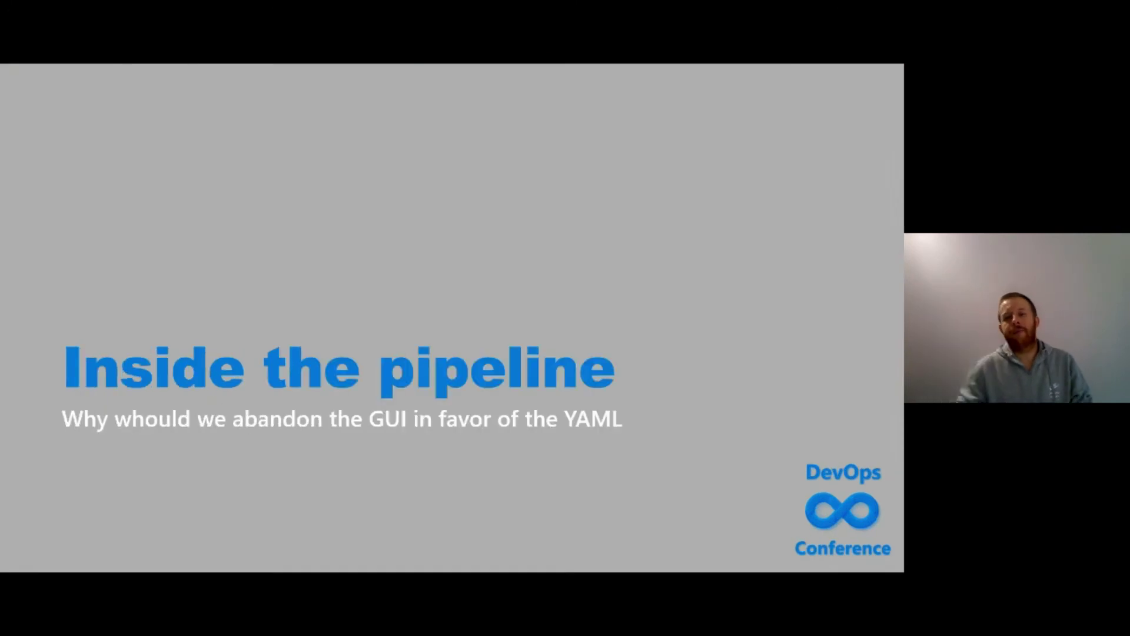